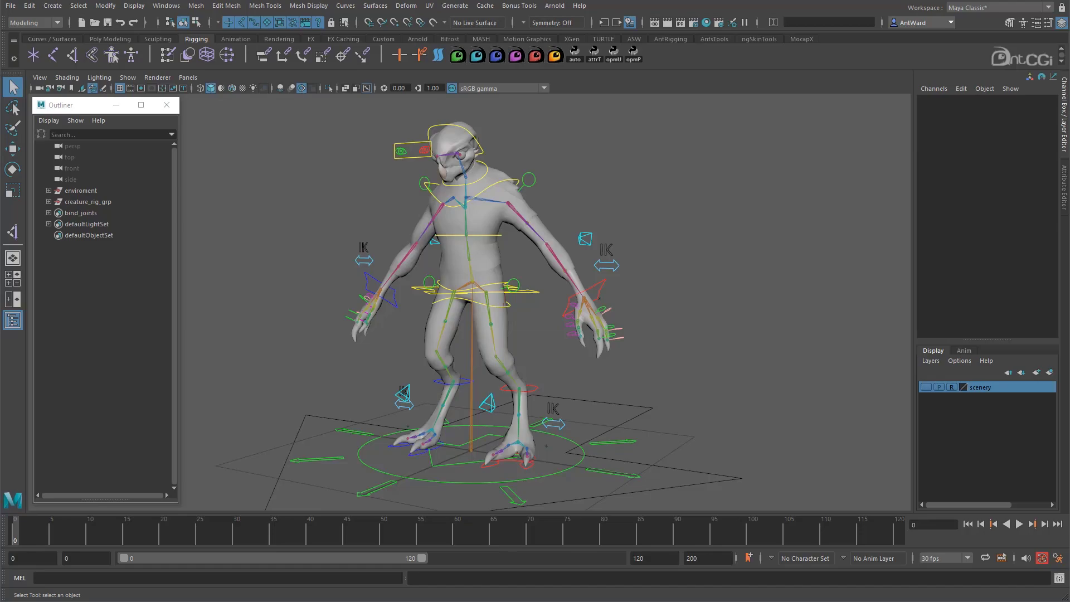
Step: Inspect the creature's upper body, selecting the left clavicle and left hand joints
{"action": "mouse_move", "coordinate": [409, 257]}
{"action": "left_mouse_down", "text": "alt"}
{"action": "mouse_move", "coordinate": [478, 256]}
{"action": "mouse_move", "coordinate": [419, 262]}
{"action": "mouse_move", "coordinate": [396, 243]}
{"action": "left_mouse_up", "text": "alt"}
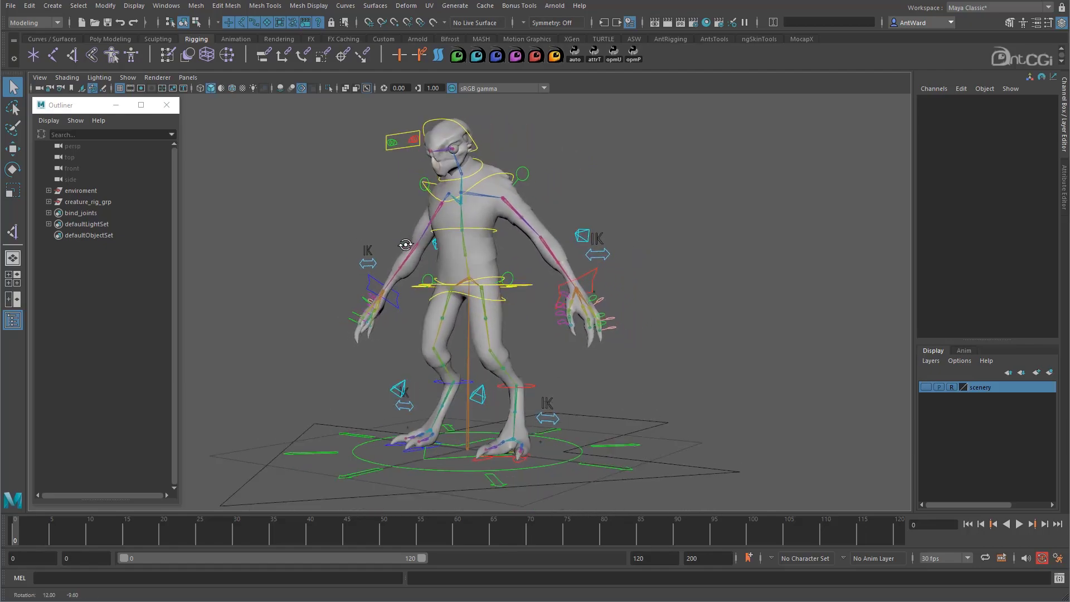
{"action": "middle_click_drag", "start_coordinate": [401, 242], "coordinate": [404, 305], "text": "alt"}
{"action": "right_click_drag", "start_coordinate": [405, 305], "coordinate": [588, 300], "text": "alt"}
{"action": "left_click_drag", "start_coordinate": [587, 300], "coordinate": [600, 308], "text": "alt"}
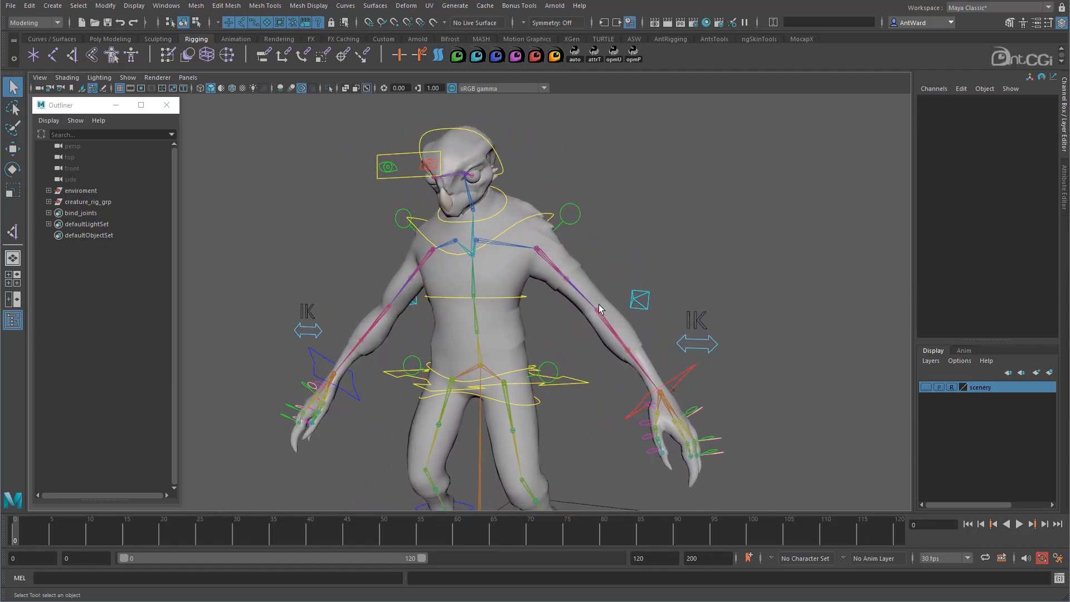
{"action": "left_click", "coordinate": [509, 246]}
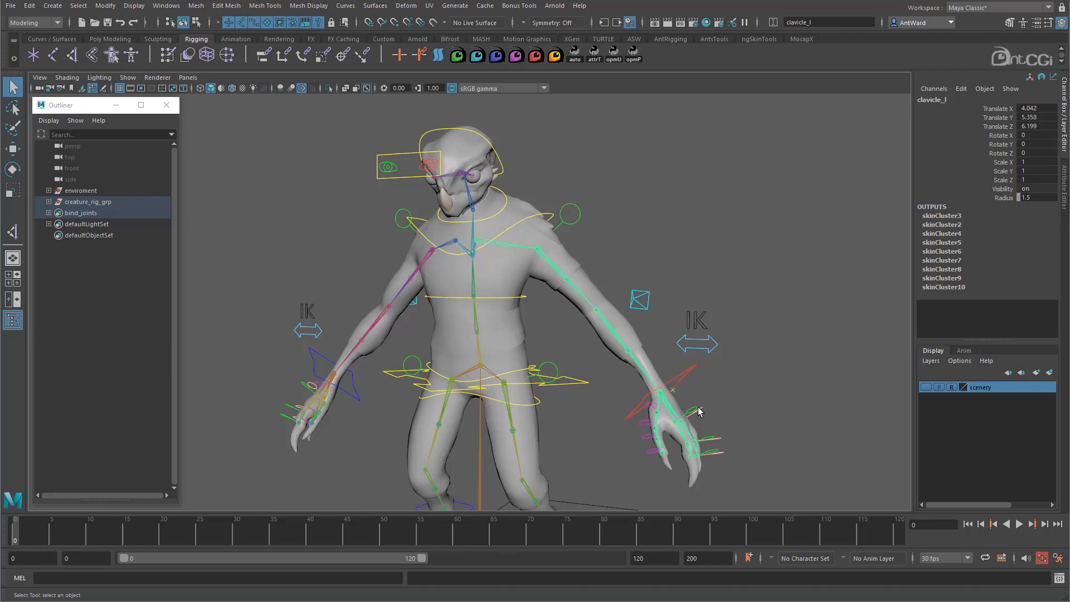
{"action": "left_click", "coordinate": [672, 410]}
{"action": "mouse_move", "coordinate": [609, 423]}
{"action": "left_mouse_down", "text": "alt"}
{"action": "mouse_move", "coordinate": [640, 418]}
{"action": "mouse_move", "coordinate": [613, 423]}
{"action": "left_mouse_up", "text": "alt"}
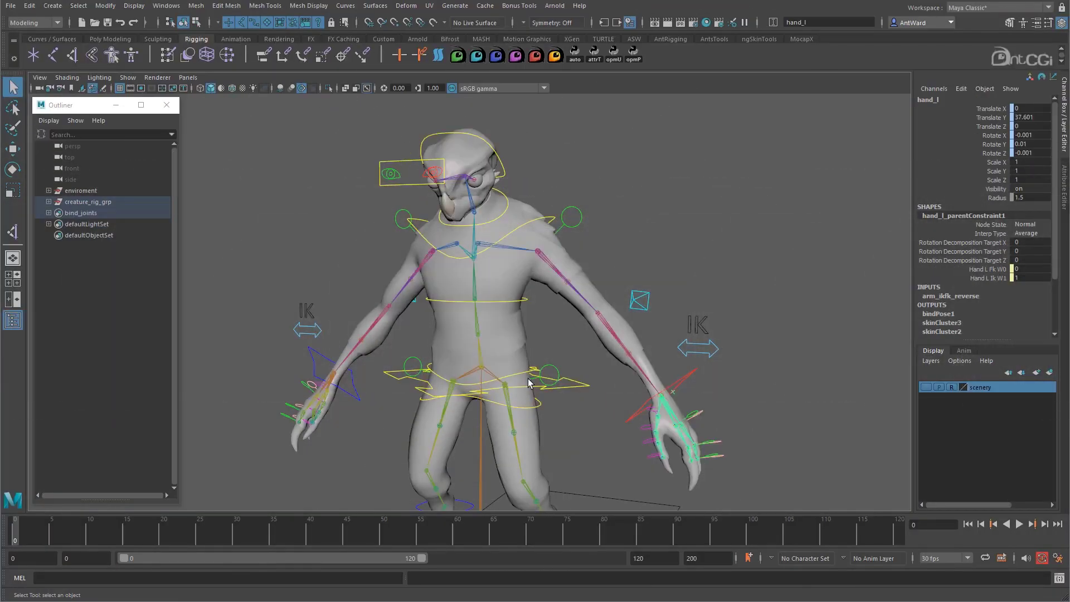
Step: Drag shoulder_ctrl upward with the Move tool, lifting the neck and head
{"action": "right_click_drag", "start_coordinate": [529, 377], "coordinate": [649, 375], "text": "alt"}
{"action": "middle_click_drag", "start_coordinate": [552, 245], "coordinate": [549, 302], "text": "alt"}
{"action": "left_click_drag", "start_coordinate": [549, 302], "coordinate": [552, 295], "text": "alt"}
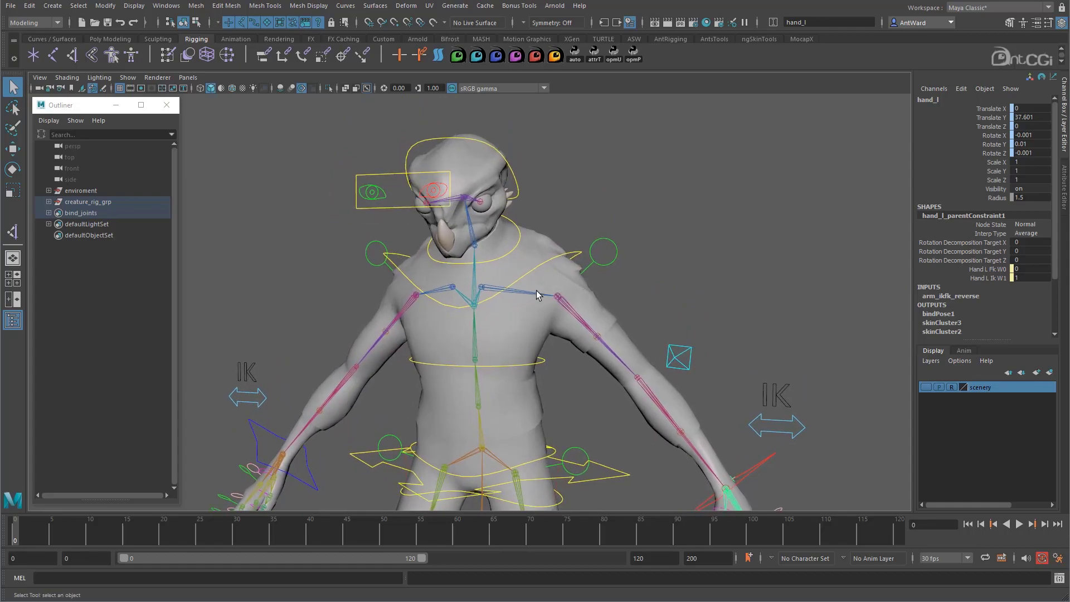
{"action": "left_click", "coordinate": [571, 254]}
{"action": "key", "text": "w"}
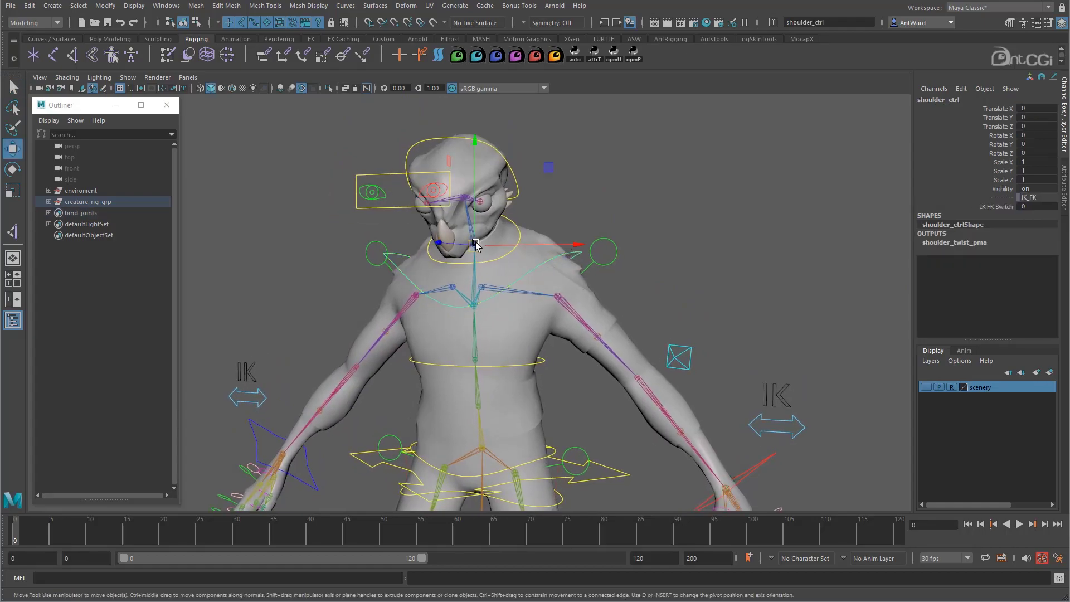
{"action": "left_click_drag", "start_coordinate": [478, 245], "coordinate": [476, 179]}
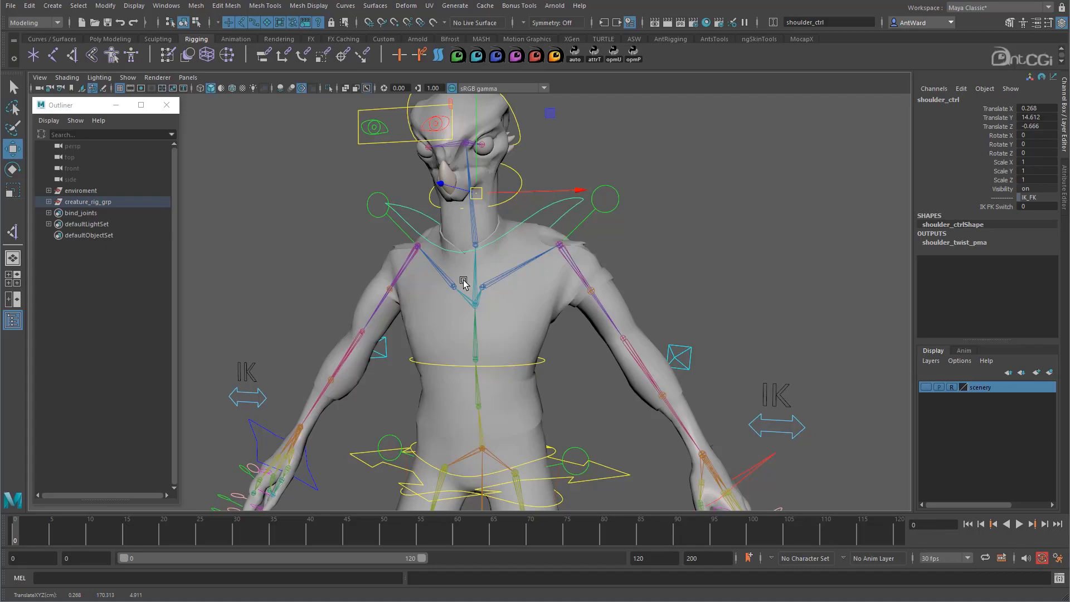
Step: Undo the shoulder lift and move arm_root_l_ctrl to test the left shoulder
{"action": "key", "text": "ctrl+z"}
{"action": "right_click_drag", "start_coordinate": [487, 330], "coordinate": [549, 312], "text": "alt"}
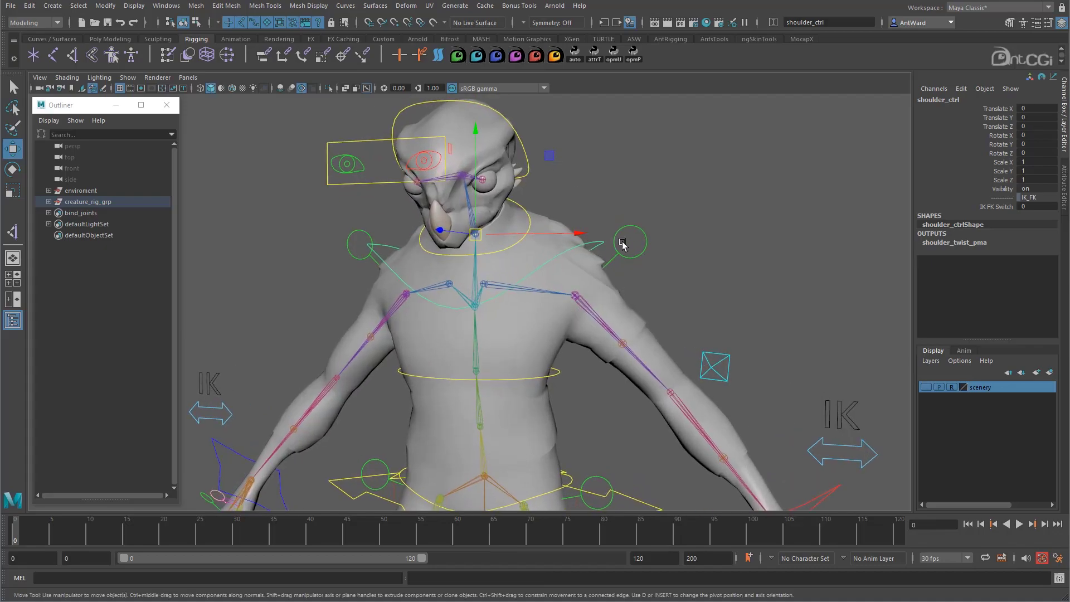
{"action": "left_click", "coordinate": [636, 256]}
{"action": "left_click_drag", "start_coordinate": [576, 296], "coordinate": [583, 248]}
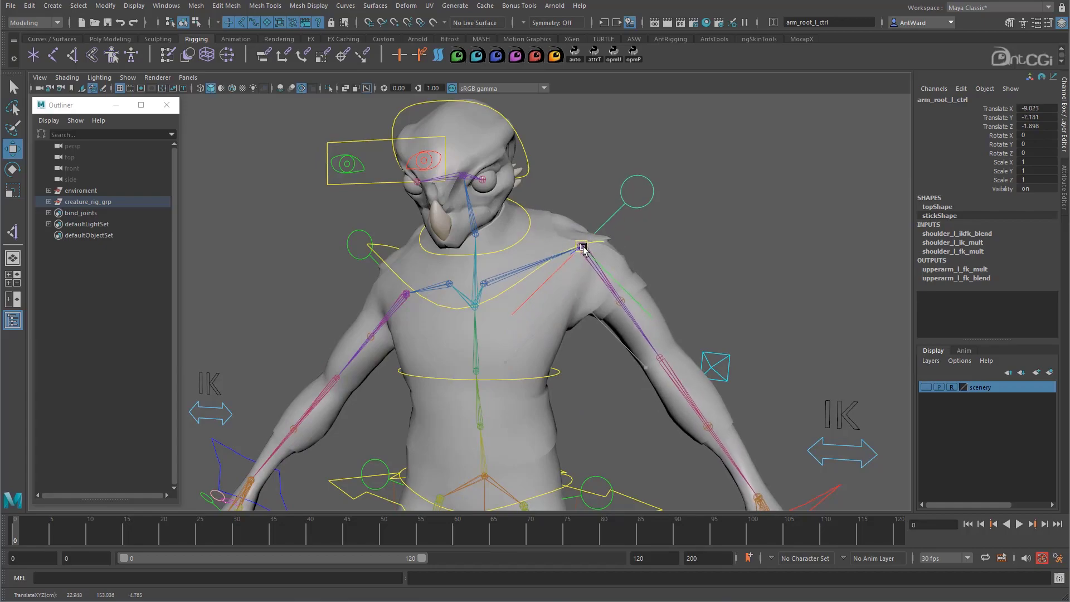
{"action": "left_click_drag", "start_coordinate": [582, 248], "coordinate": [580, 244]}
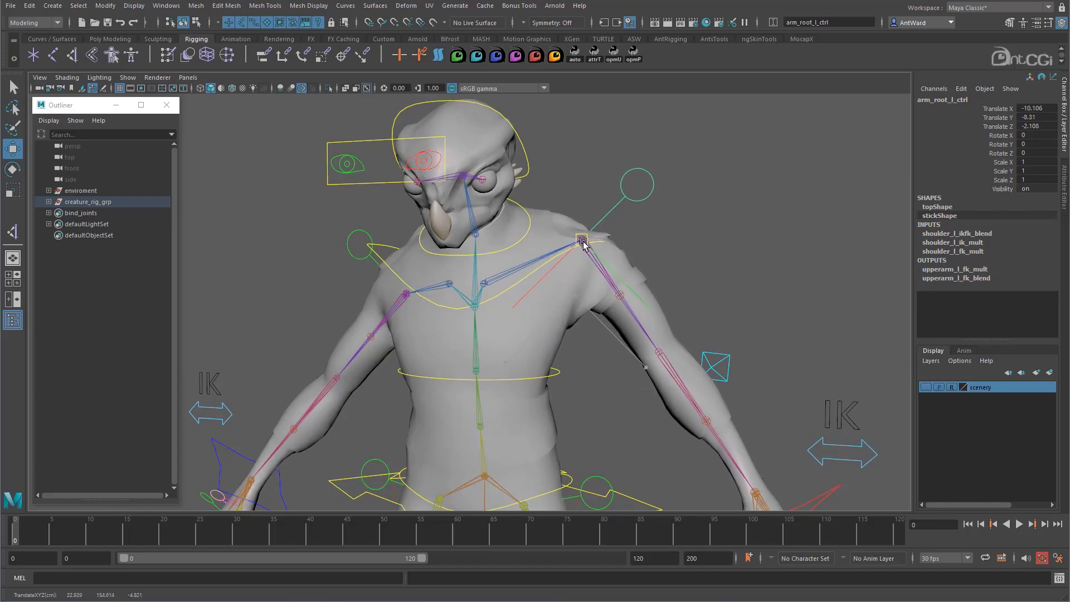
Step: Rotate the left clavicle joint upward with the Rotate tool
{"action": "left_click", "coordinate": [500, 284]}
{"action": "left_click_drag", "start_coordinate": [458, 312], "coordinate": [428, 312], "text": "alt"}
{"action": "right_click_drag", "start_coordinate": [428, 312], "coordinate": [563, 320], "text": "alt"}
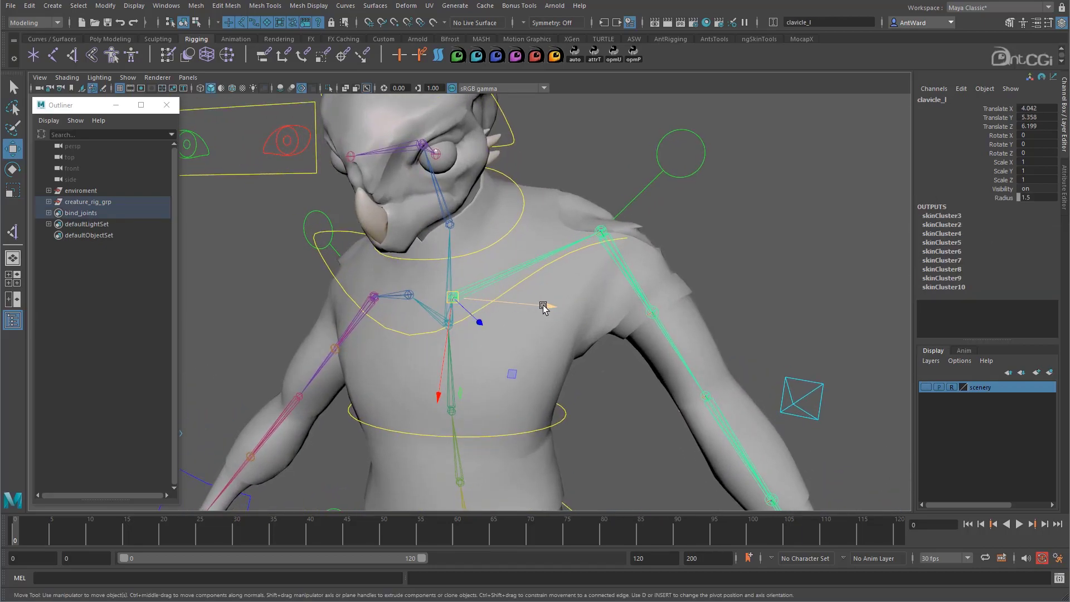
{"action": "key", "text": "e"}
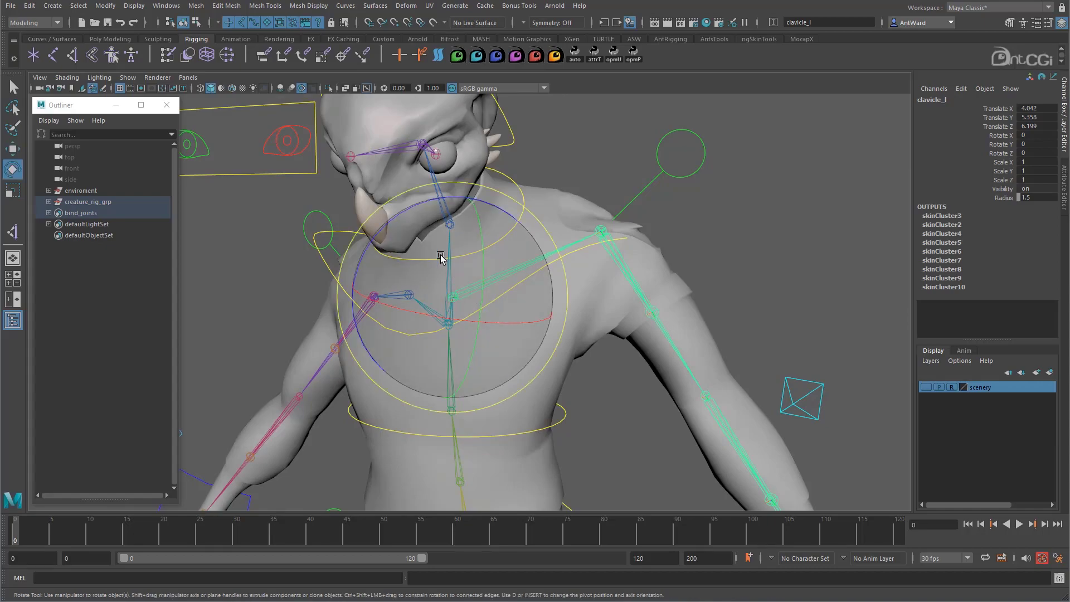
{"action": "left_click_drag", "start_coordinate": [441, 202], "coordinate": [369, 212]}
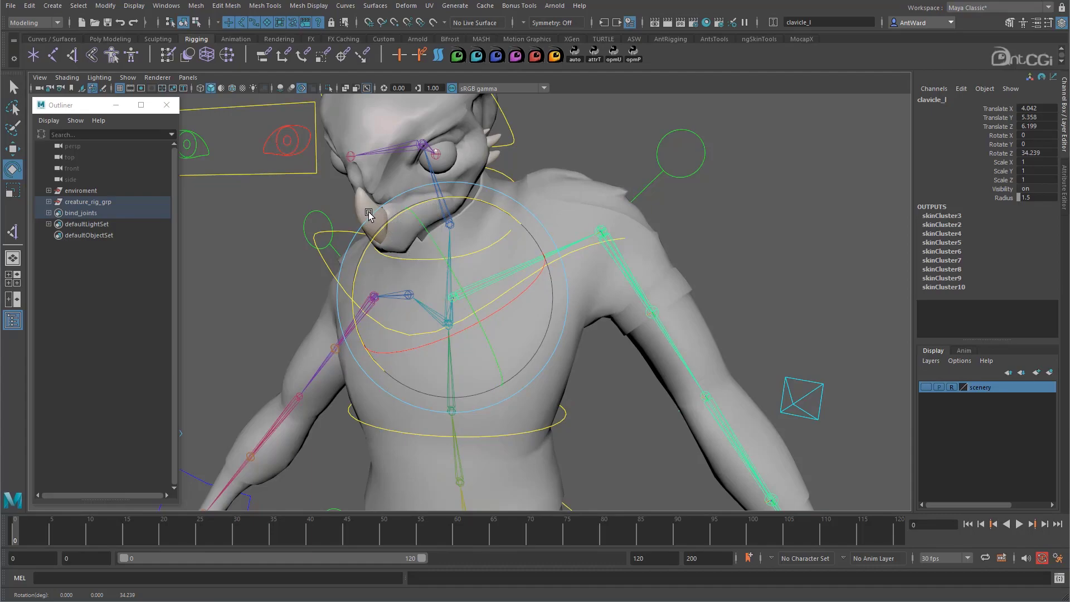
Step: Reselect arm_root_l_ctrl and tumble to a frontal view of the character
{"action": "left_click", "coordinate": [659, 188]}
{"action": "scroll", "coordinate": [659, 191], "scroll_direction": "down", "scroll_amount": 3}
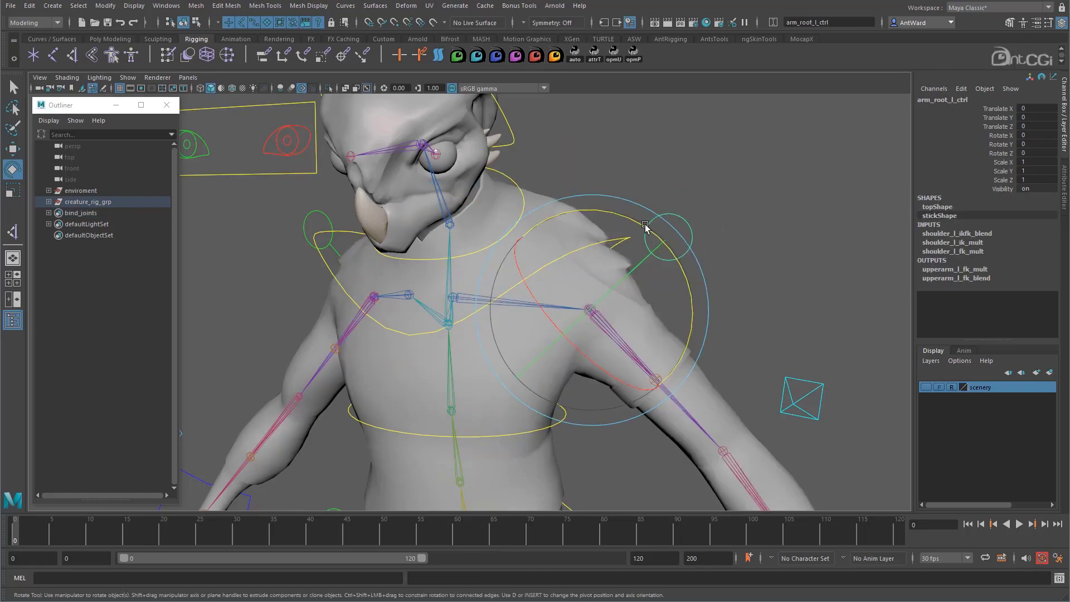
{"action": "left_click_drag", "start_coordinate": [658, 191], "coordinate": [514, 306], "text": "alt"}
Step: Select both clavicle joints with the Move tool active
{"action": "left_click", "coordinate": [663, 179]}
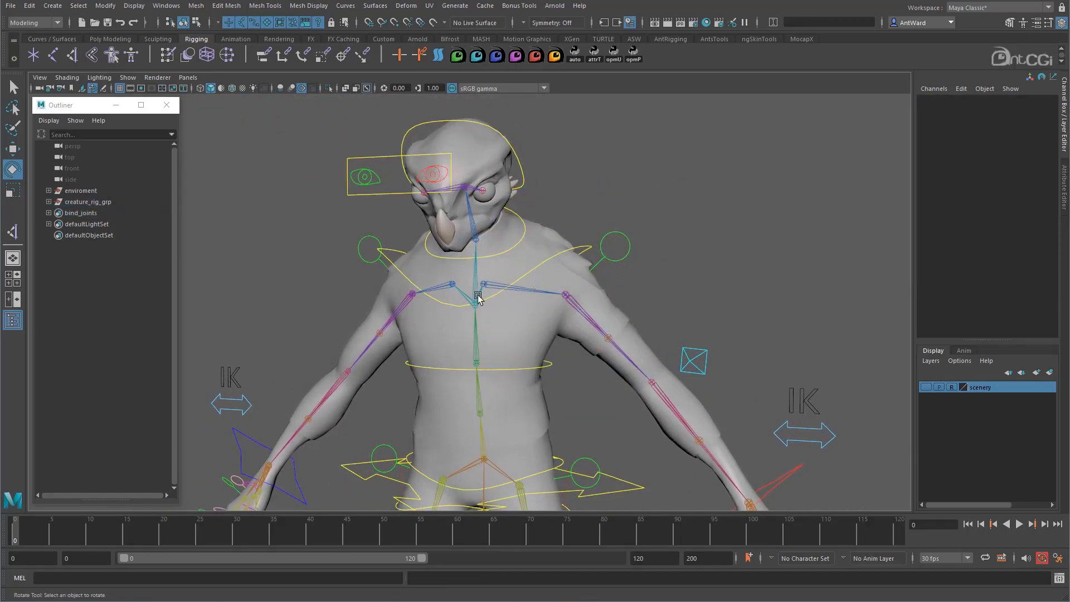
{"action": "left_click", "coordinate": [449, 286]}
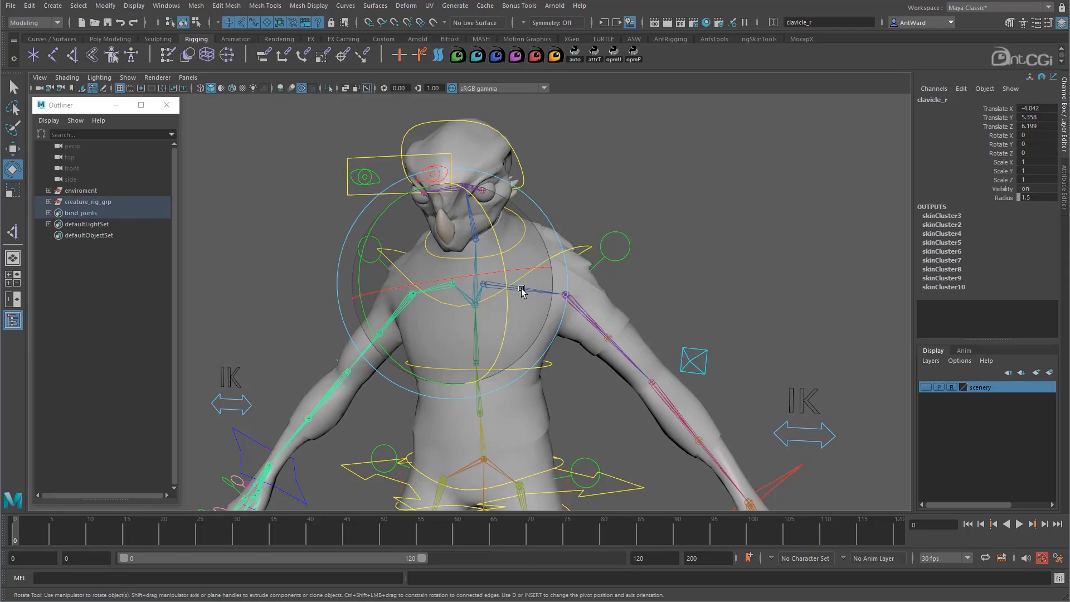
{"action": "key", "text": "w"}
{"action": "left_click", "coordinate": [484, 286], "text": "shift"}
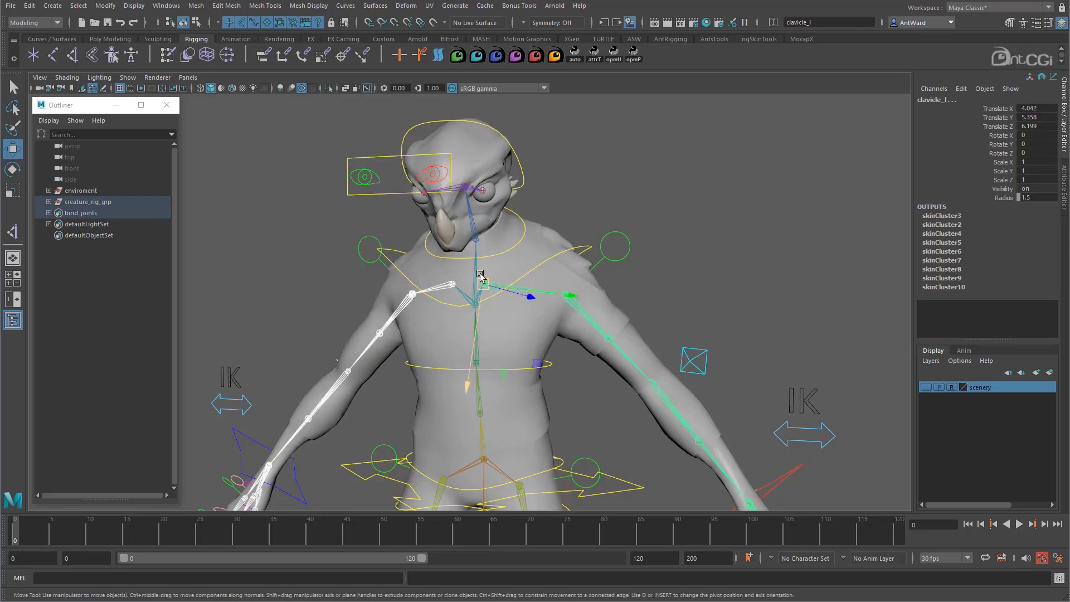
{"action": "left_click_drag", "start_coordinate": [688, 311], "coordinate": [628, 320], "text": "alt"}
{"action": "middle_click_drag", "start_coordinate": [628, 321], "coordinate": [583, 325], "text": "alt"}
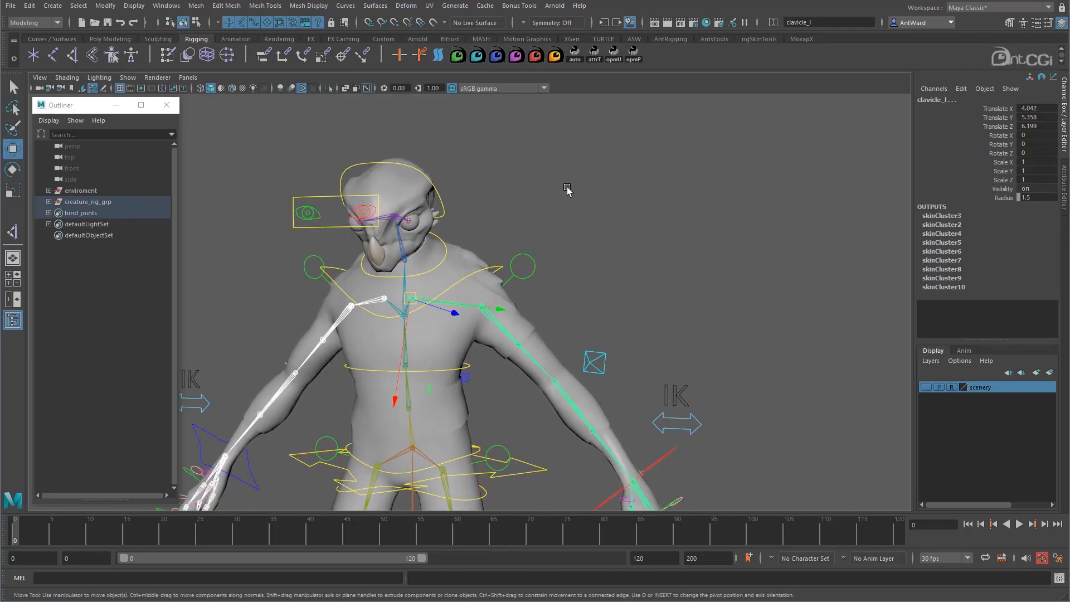
Step: Reveal shoulder_ctrl in the Outliner, expand pelvis_fk_ctrl and widen the Outliner
{"action": "left_click", "coordinate": [488, 271]}
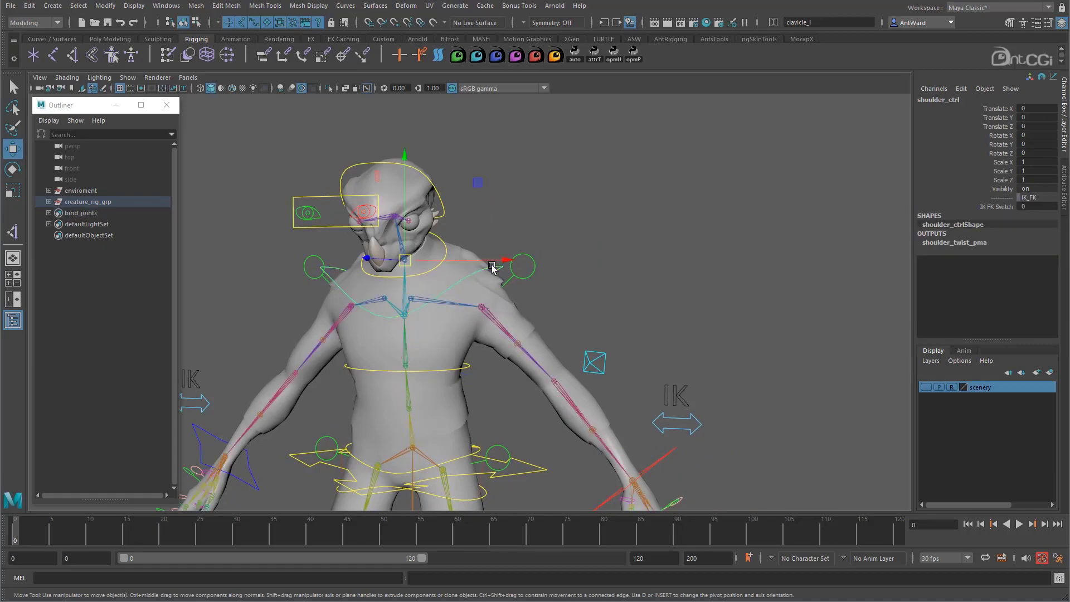
{"action": "right_click", "coordinate": [165, 312]}
{"action": "left_click", "coordinate": [178, 343]}
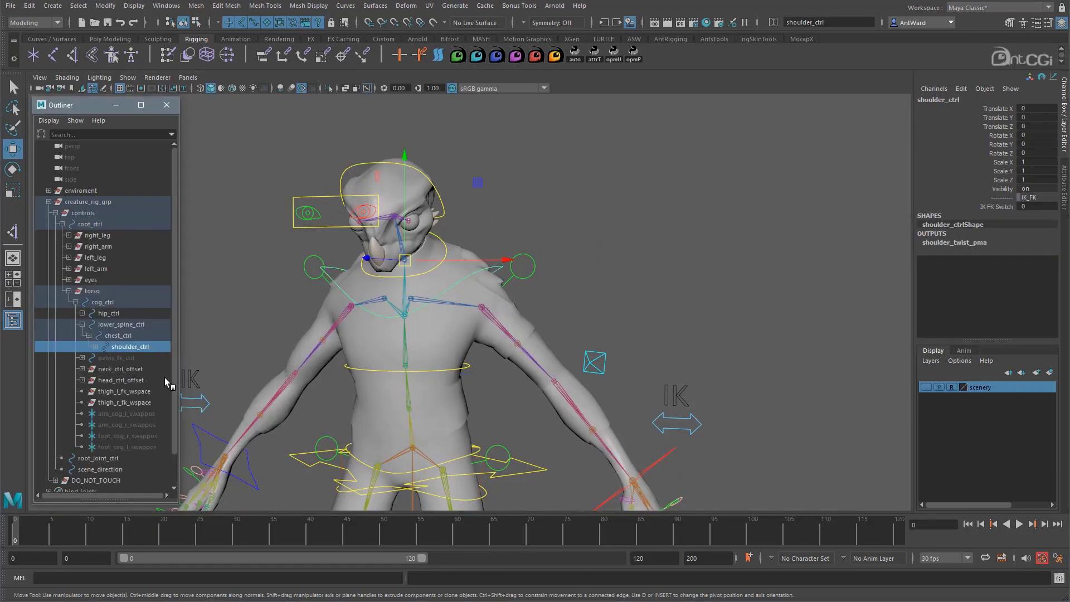
{"action": "left_click", "coordinate": [83, 358], "text": "shift"}
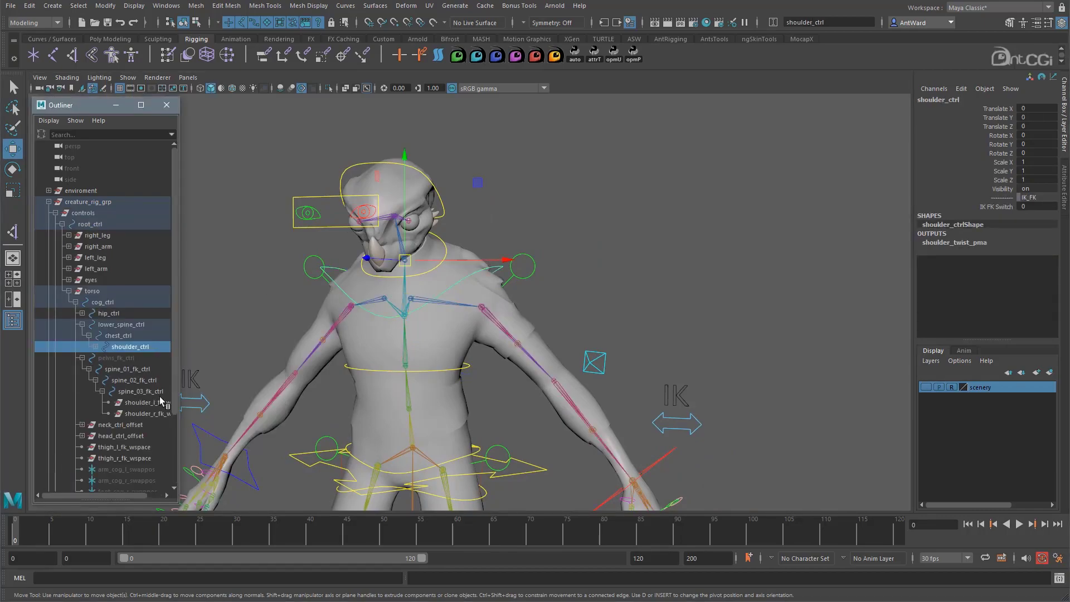
{"action": "left_click_drag", "start_coordinate": [181, 383], "coordinate": [222, 384]}
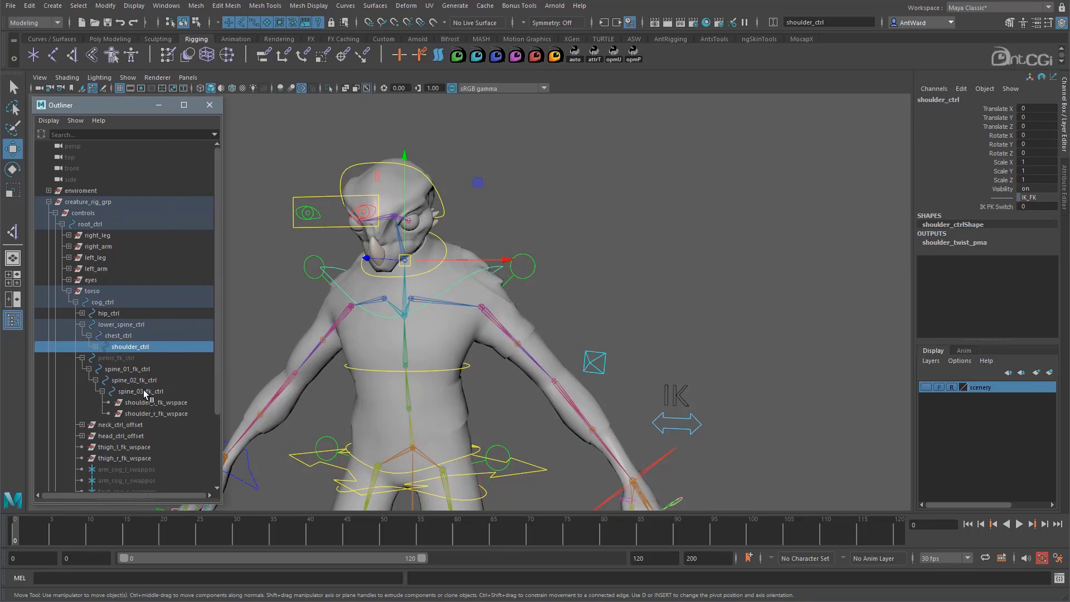
Step: Add spine_03_fk_ctrl to the selection, frame it, then add clavicle_l
{"action": "left_click", "coordinate": [142, 392], "text": "ctrl"}
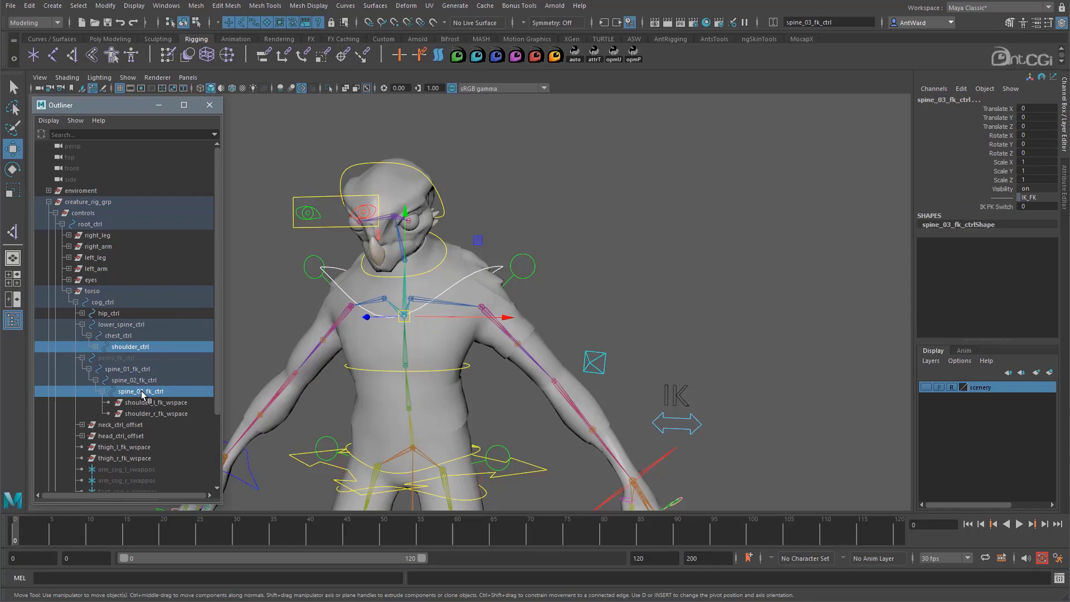
{"action": "key", "text": "f"}
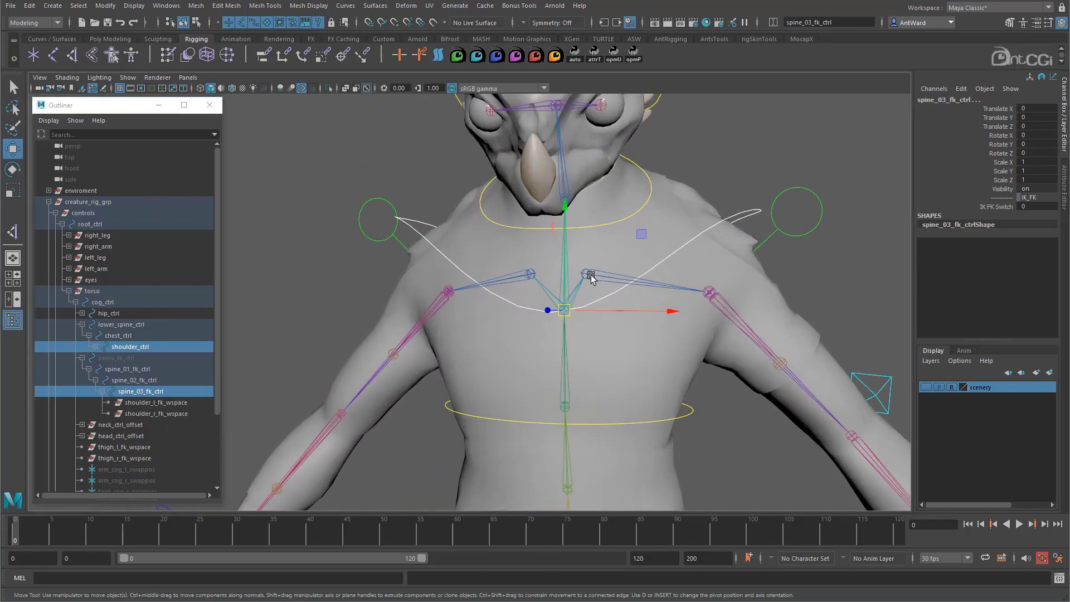
{"action": "left_click", "coordinate": [591, 276]}
Step: Parent-constrain clavicle_l to shoulder_ctrl and spine_03_fk_ctrl with Maintain Offset, skipping rotation
{"action": "key", "text": "space"}
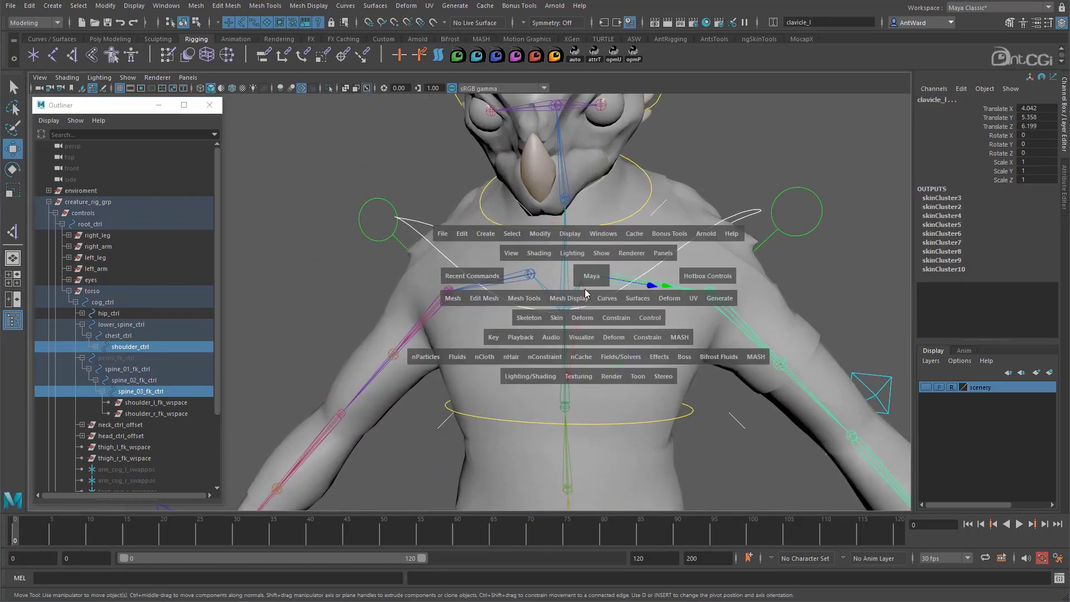
{"action": "left_click", "coordinate": [613, 317]}
{"action": "left_click", "coordinate": [722, 349]}
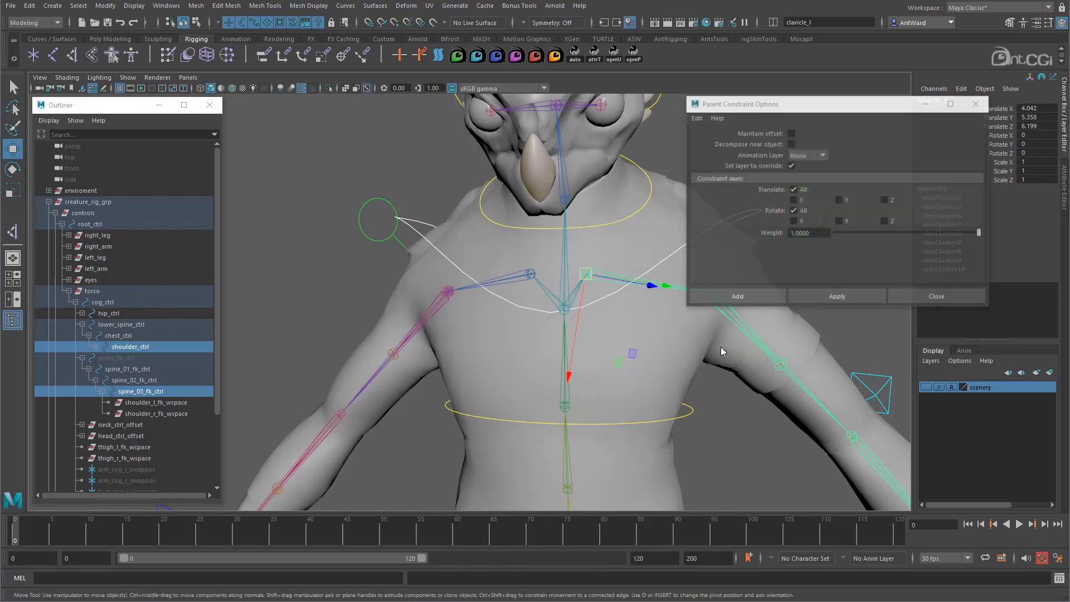
{"action": "middle_click_drag", "start_coordinate": [619, 233], "coordinate": [523, 241], "text": "alt"}
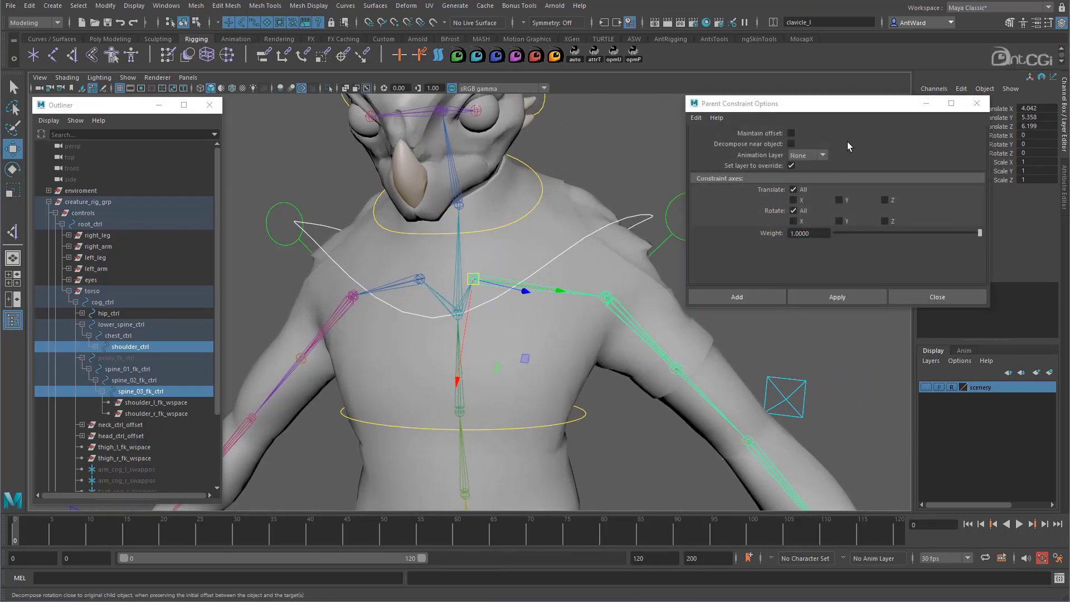
{"action": "left_click", "coordinate": [792, 133]}
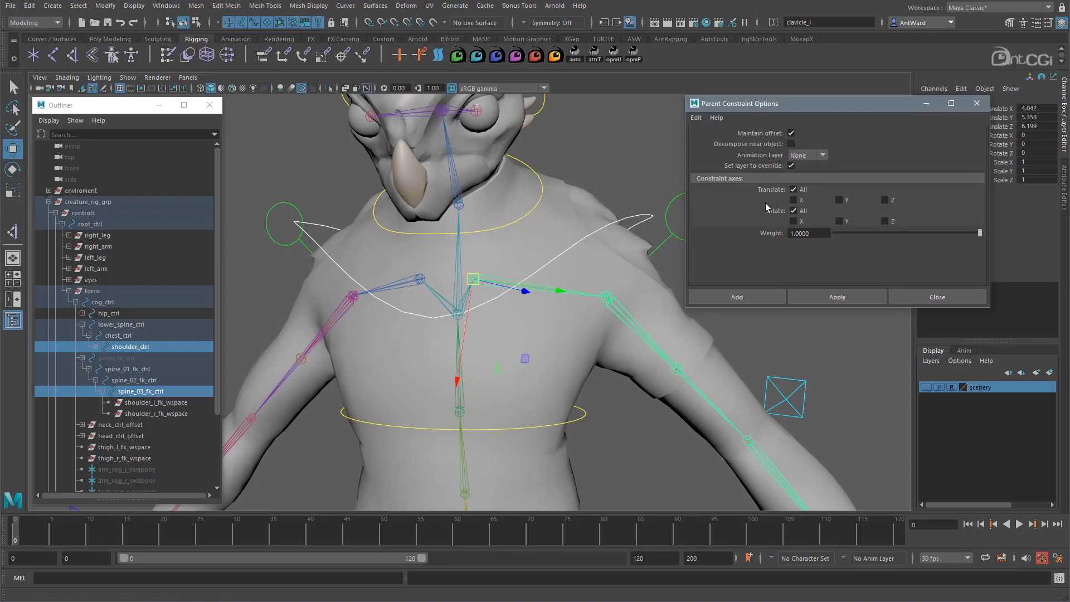
{"action": "left_click", "coordinate": [793, 210]}
{"action": "left_click", "coordinate": [837, 297]}
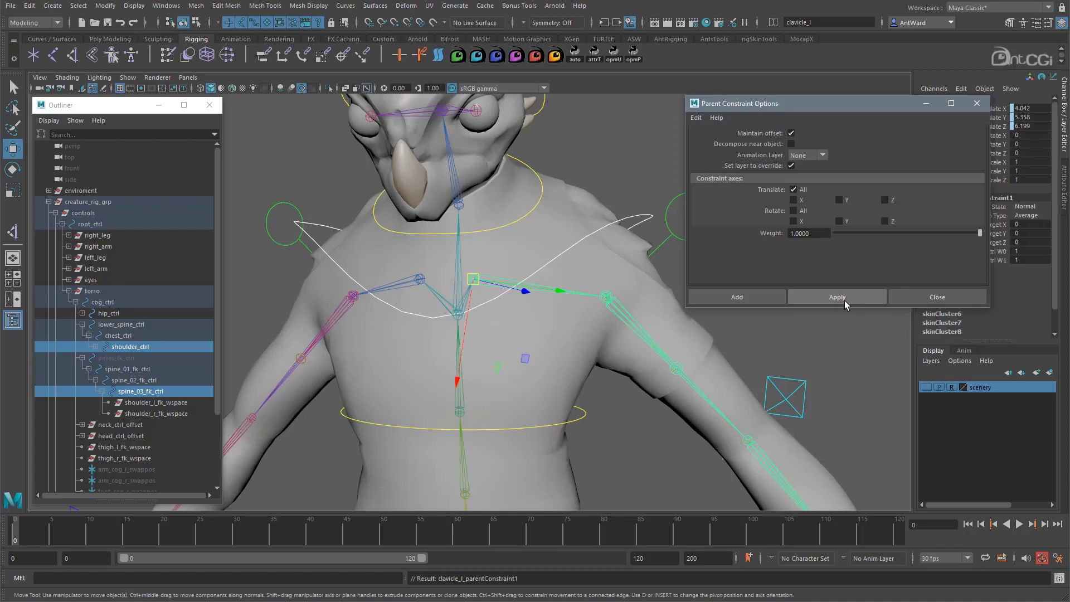
Step: Apply the same parent constraint to clavicle_r instead of clavicle_l
{"action": "left_click", "coordinate": [581, 292], "text": "shift"}
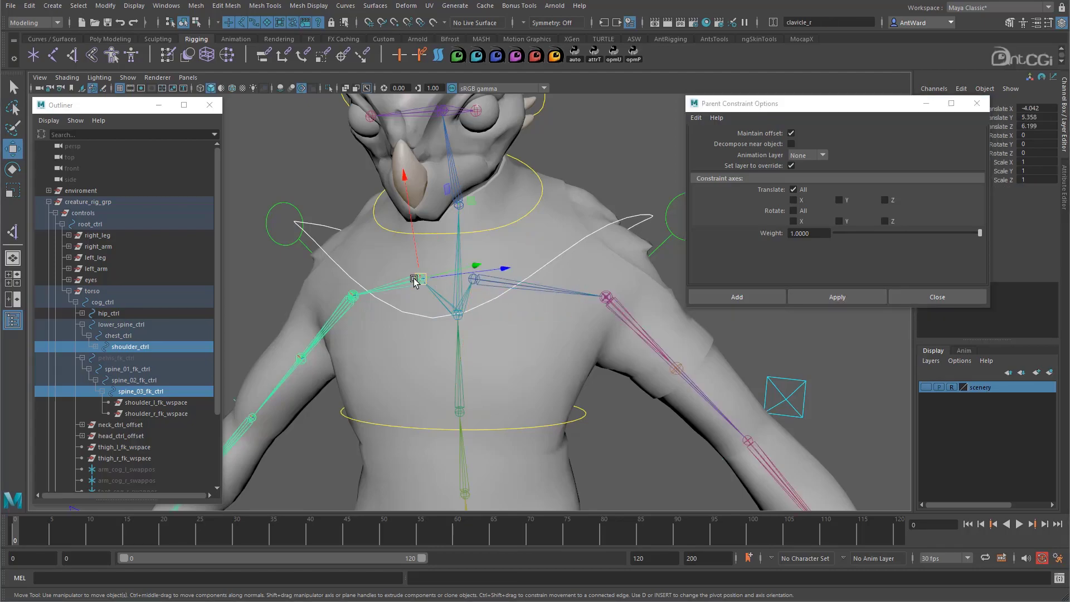
{"action": "left_click", "coordinate": [417, 280], "text": "shift"}
{"action": "left_click", "coordinate": [827, 296]}
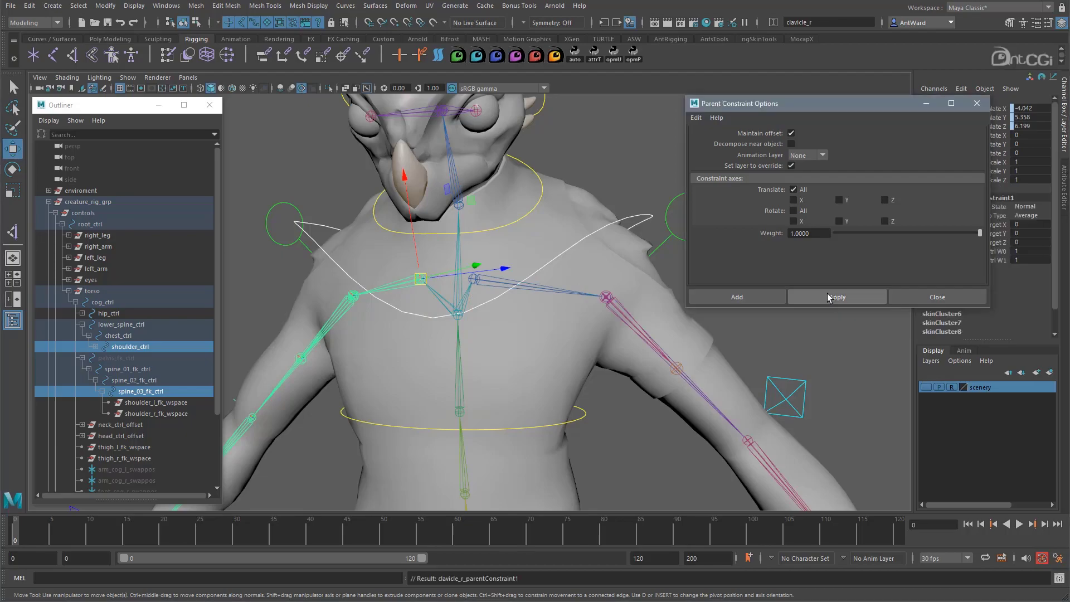
{"action": "left_click", "coordinate": [977, 104]}
Step: Select the Shoulder Ctrl W0 and Spine 03 Fk Ctrl W1 weights in the Channel Box
{"action": "left_click", "coordinate": [981, 252]}
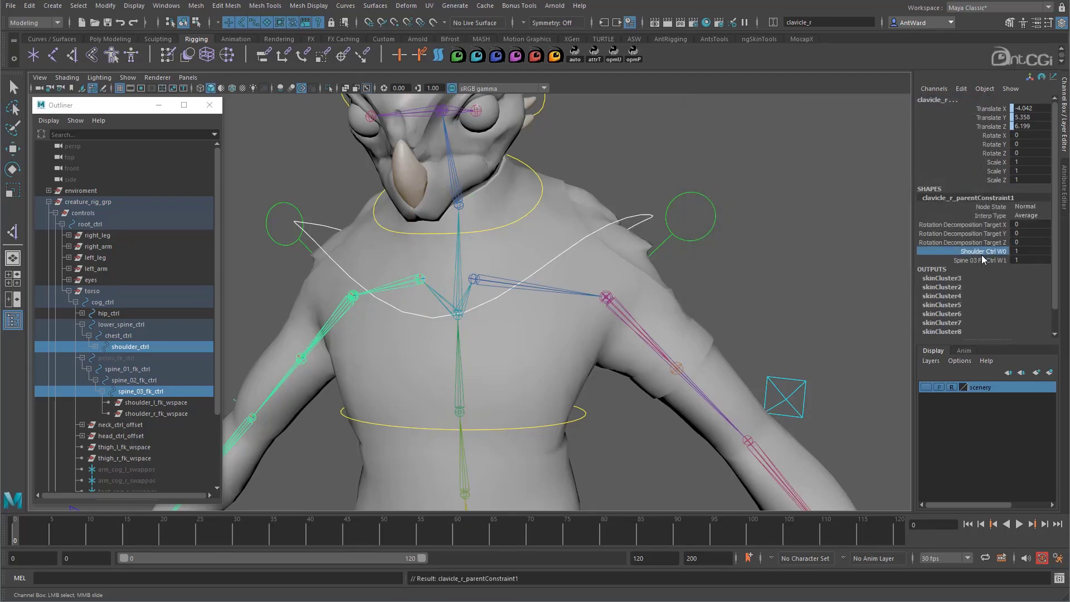
{"action": "left_click_drag", "start_coordinate": [981, 256], "coordinate": [983, 260]}
{"action": "scroll", "coordinate": [586, 310], "scroll_direction": "down", "scroll_amount": 5}
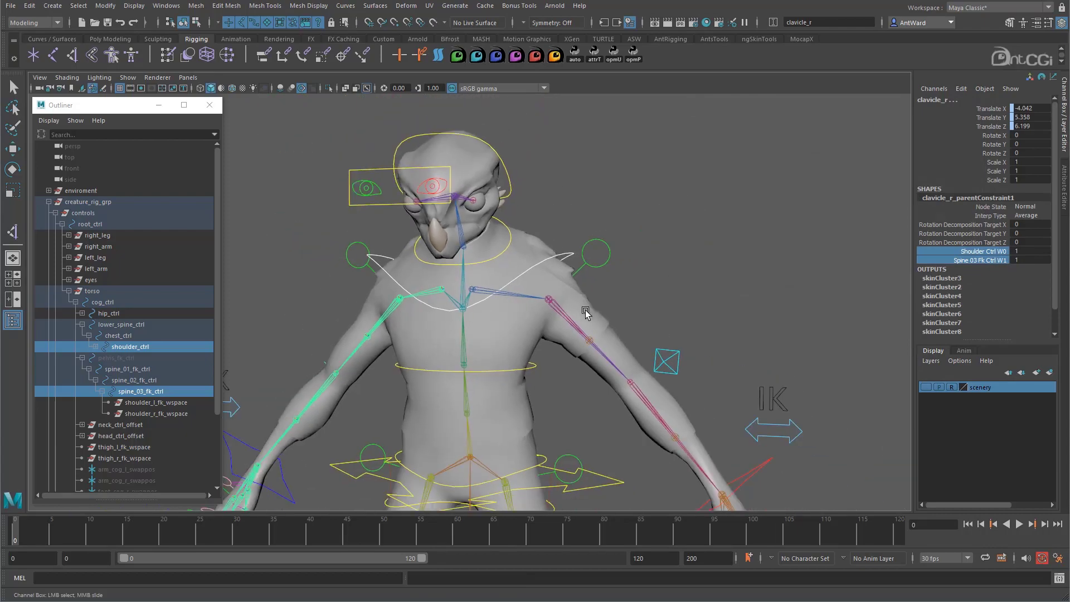
{"action": "scroll", "coordinate": [585, 311], "scroll_direction": "down", "scroll_amount": 1}
{"action": "middle_click_drag", "start_coordinate": [586, 311], "coordinate": [490, 291], "text": "alt"}
{"action": "left_click_drag", "start_coordinate": [603, 287], "coordinate": [593, 241], "text": "alt"}
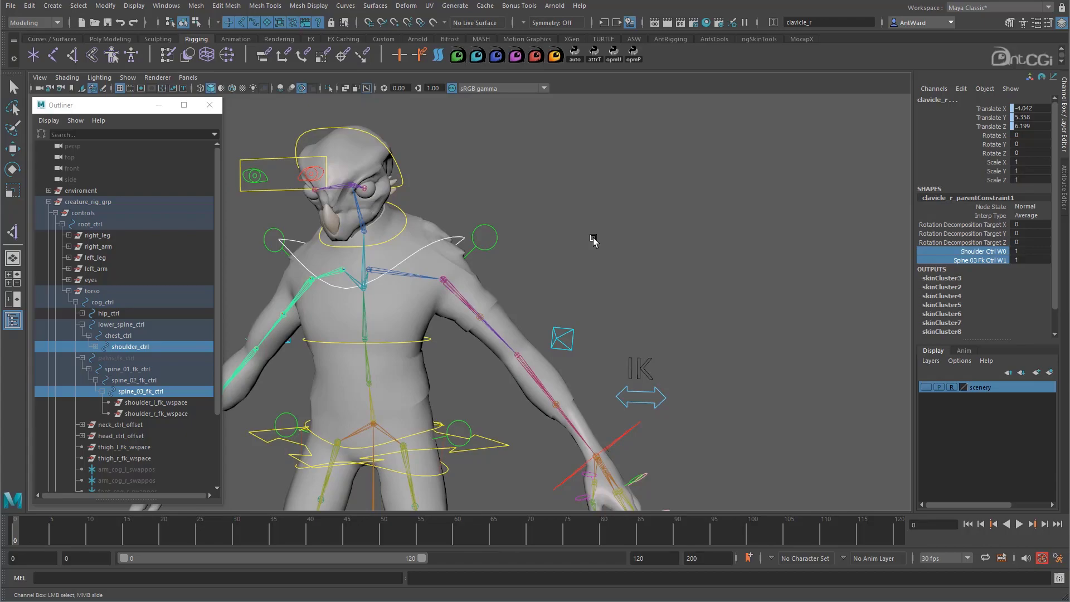
Step: Load cog_ctrl into the Node Editor and show all its attributes
{"action": "left_click", "coordinate": [593, 240]}
{"action": "left_click", "coordinate": [167, 6]}
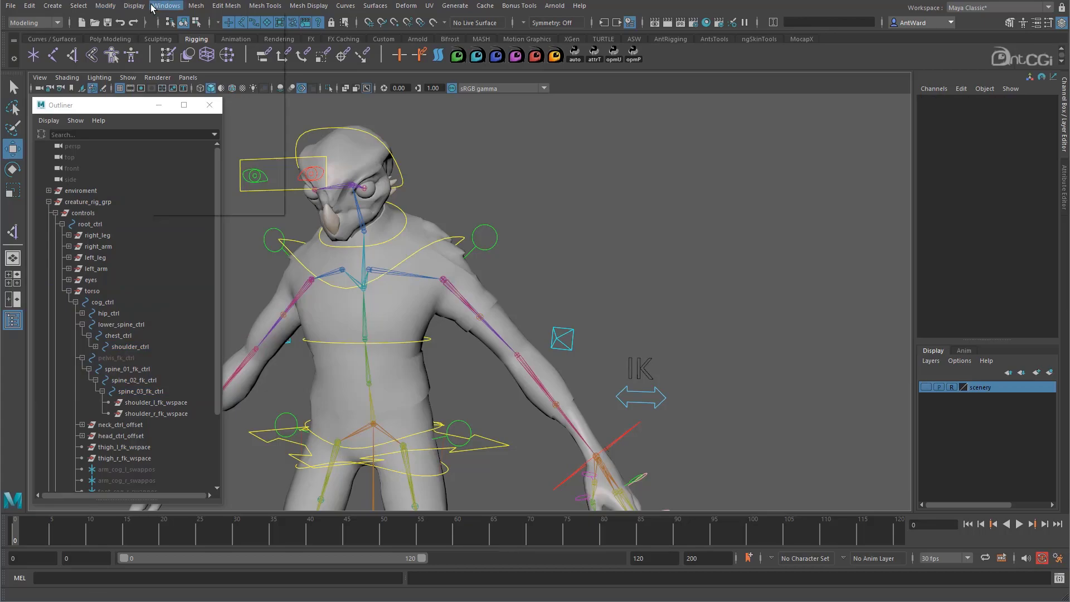
{"action": "left_click", "coordinate": [186, 152]}
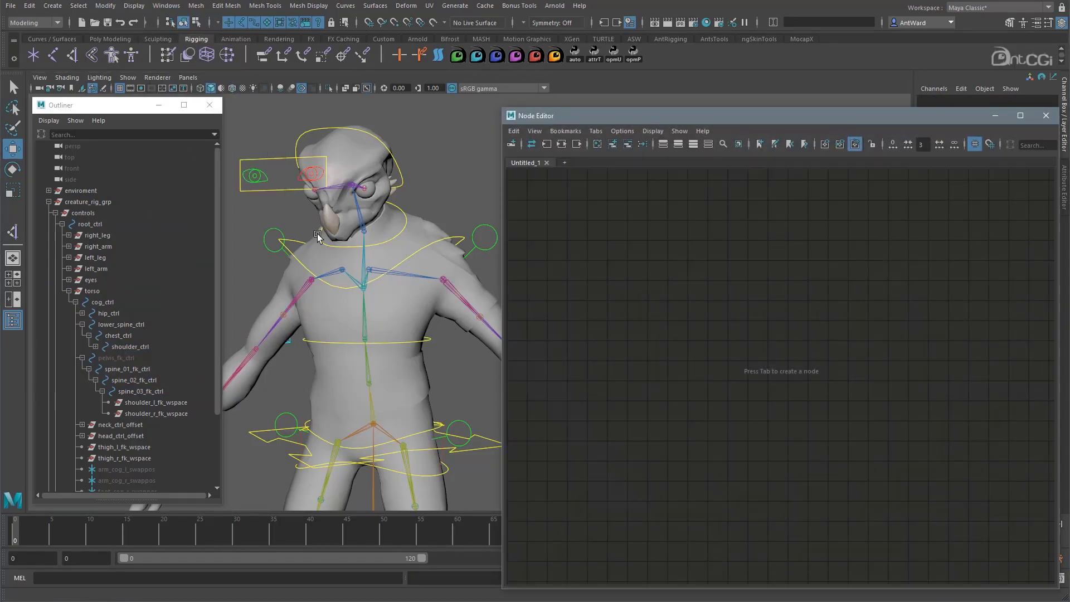
{"action": "left_click_drag", "start_coordinate": [343, 301], "coordinate": [377, 277], "text": "alt"}
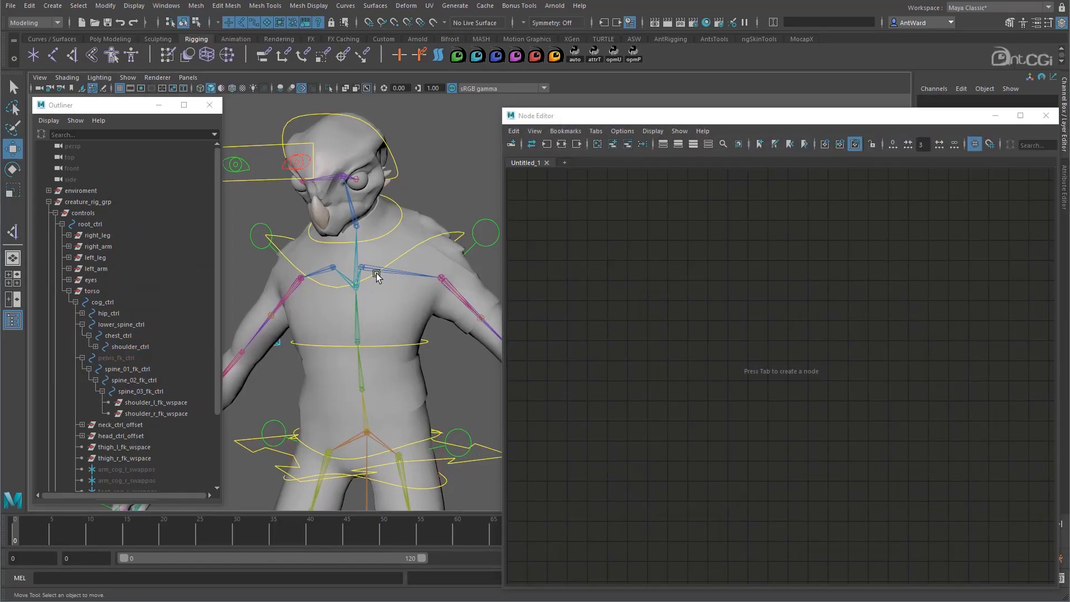
{"action": "left_click", "coordinate": [489, 450]}
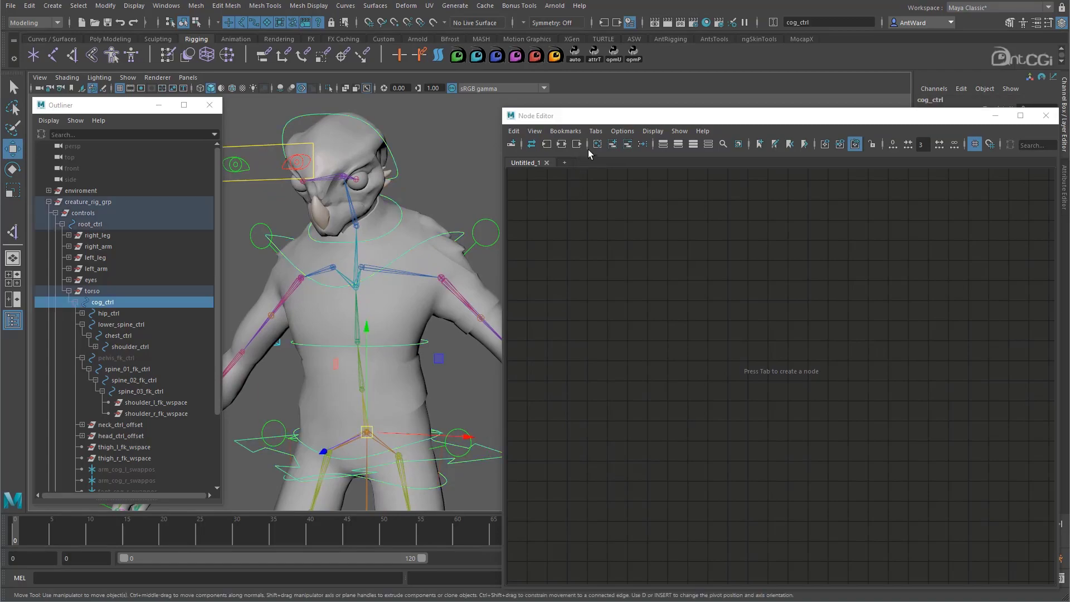
{"action": "left_click", "coordinate": [613, 145]}
{"action": "left_click_drag", "start_coordinate": [775, 384], "coordinate": [626, 266]}
{"action": "key", "text": "3"}
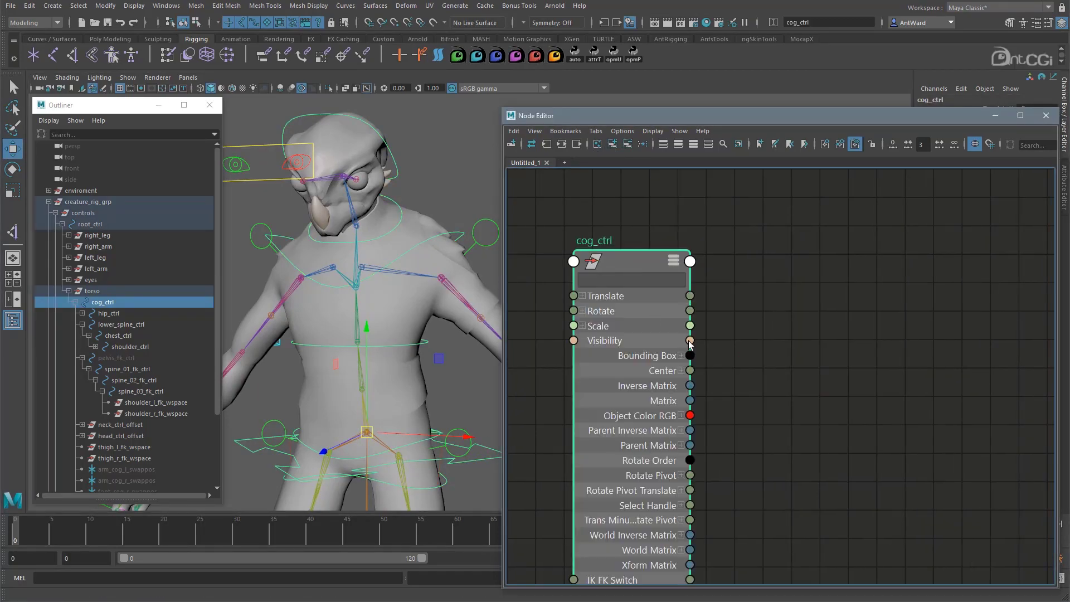
{"action": "scroll", "coordinate": [691, 351], "scroll_direction": "down", "scroll_amount": 2}
{"action": "left_click_drag", "start_coordinate": [896, 118], "coordinate": [703, 117]}
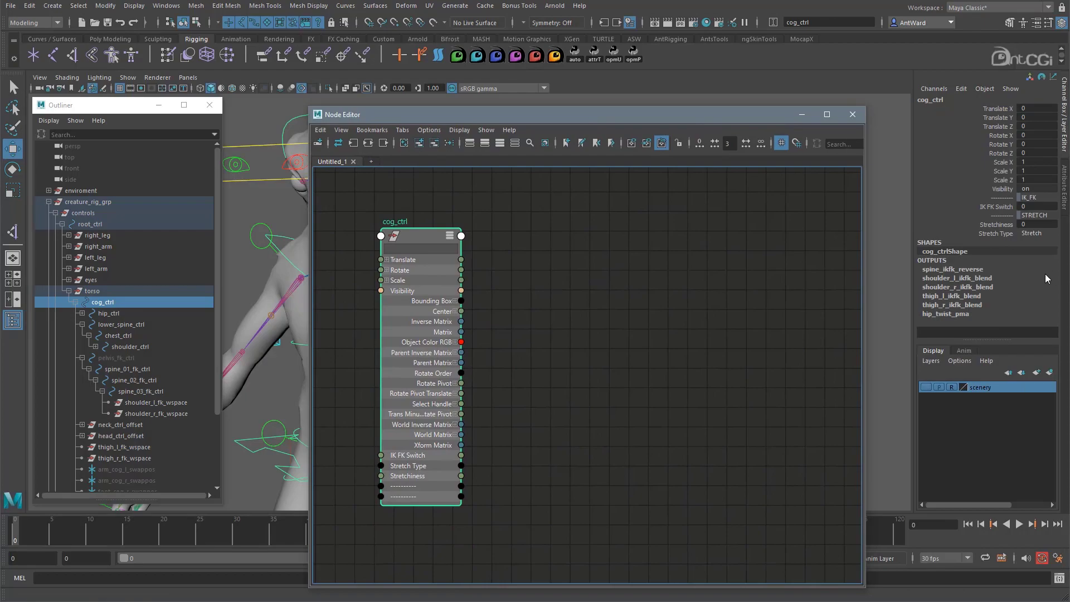
Step: Graph cog_ctrl's outputs and expand spine_ikfk_reverse with Output split into X, Y, Z
{"action": "left_click", "coordinate": [418, 142]}
{"action": "left_click_drag", "start_coordinate": [559, 116], "coordinate": [705, 110]}
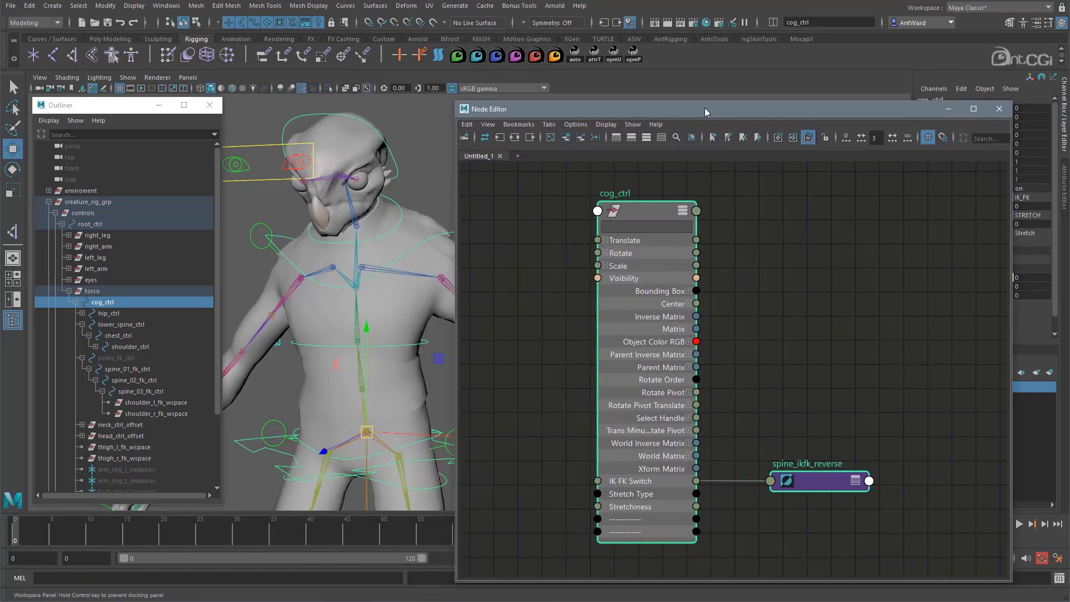
{"action": "middle_click_drag", "start_coordinate": [806, 482], "coordinate": [726, 474], "text": "alt"}
{"action": "left_click_drag", "start_coordinate": [738, 471], "coordinate": [732, 249]}
{"action": "key", "text": "3"}
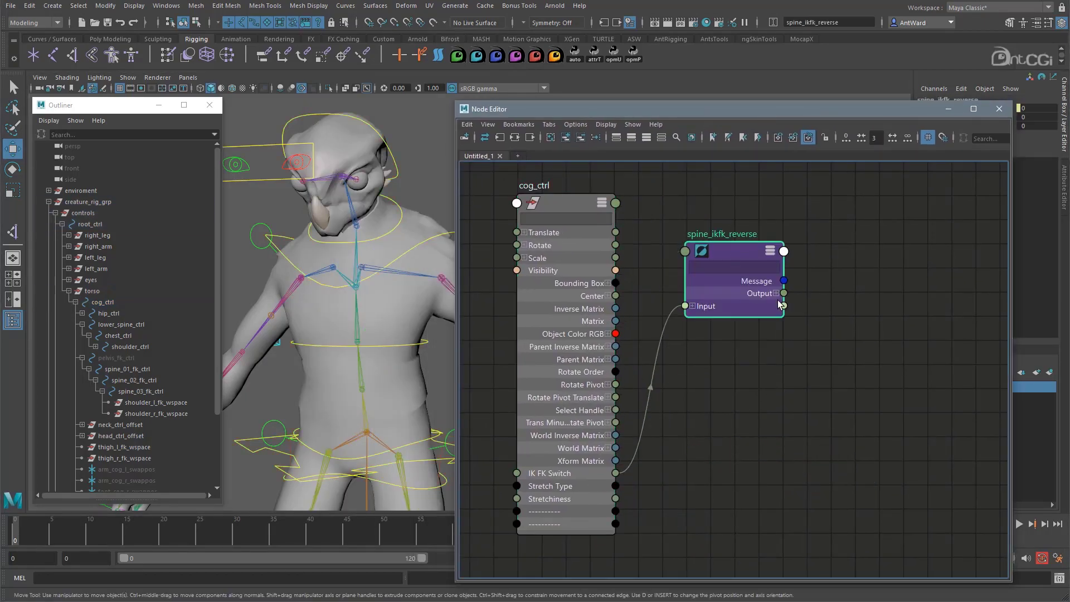
{"action": "left_click", "coordinate": [777, 294]}
{"action": "scroll", "coordinate": [809, 412], "scroll_direction": "down", "scroll_amount": 2}
{"action": "middle_click_drag", "start_coordinate": [809, 412], "coordinate": [775, 391], "text": "alt"}
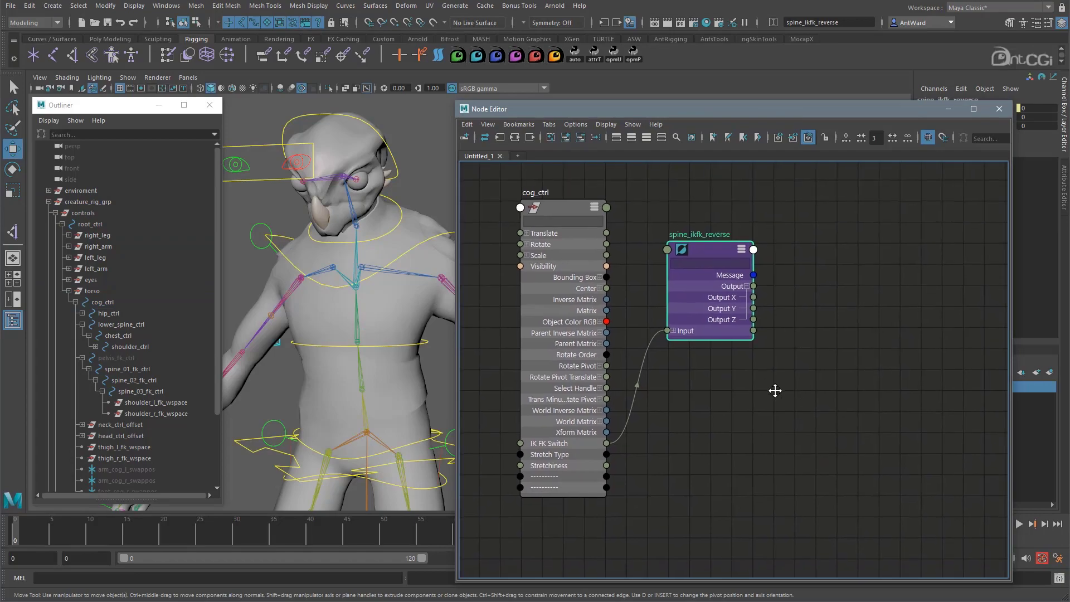
Step: Add clavicle_l_parentConstraint1 and clavicle_r_parentConstraint1 from the Outliner to the graph
{"action": "left_click", "coordinate": [390, 279]}
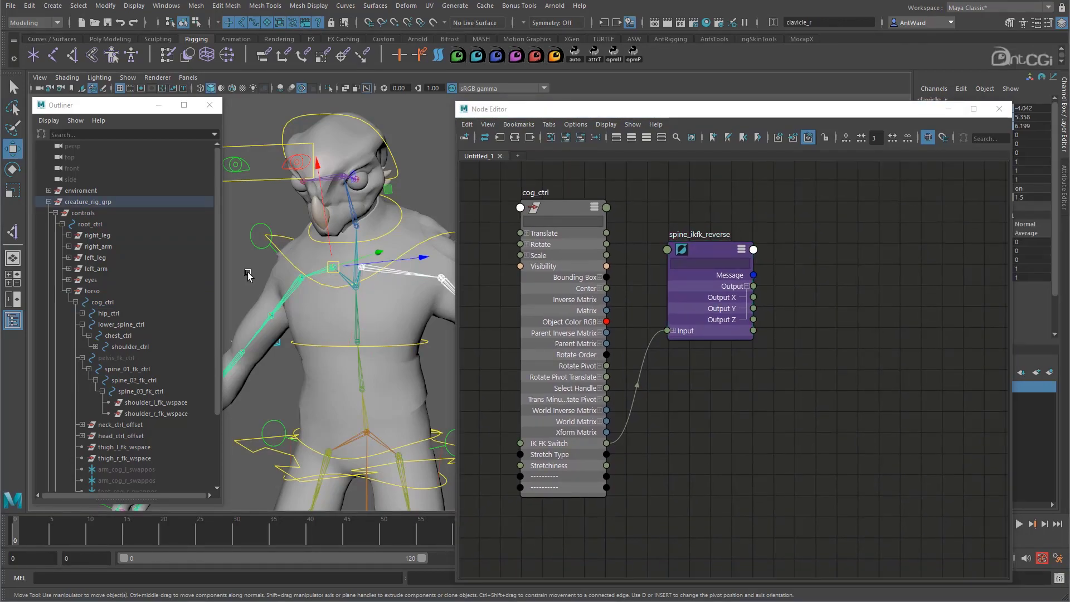
{"action": "right_click", "coordinate": [140, 263]}
{"action": "left_click", "coordinate": [170, 291]}
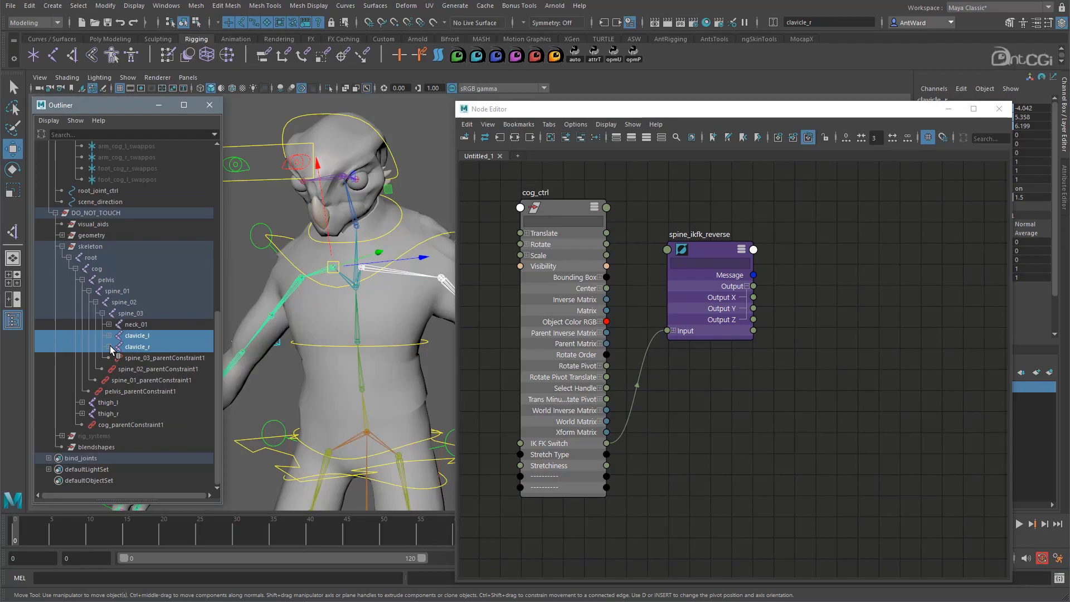
{"action": "left_click", "coordinate": [109, 347]}
{"action": "left_click", "coordinate": [175, 358]}
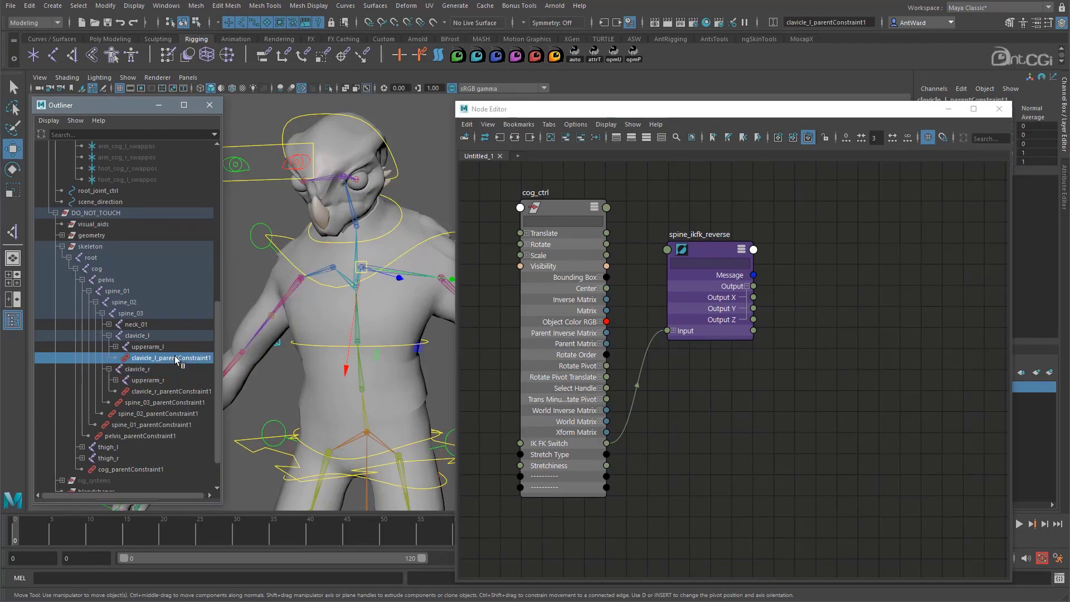
{"action": "left_click", "coordinate": [175, 389], "text": "ctrl"}
{"action": "middle_click_drag", "start_coordinate": [167, 390], "coordinate": [807, 348]}
{"action": "scroll", "coordinate": [846, 340], "scroll_direction": "down", "scroll_amount": 2}
Step: Arrange both clavicle constraint nodes side by side with all attributes shown
{"action": "left_click", "coordinate": [863, 382]}
{"action": "left_click_drag", "start_coordinate": [824, 353], "coordinate": [842, 244]}
{"action": "key", "text": "3"}
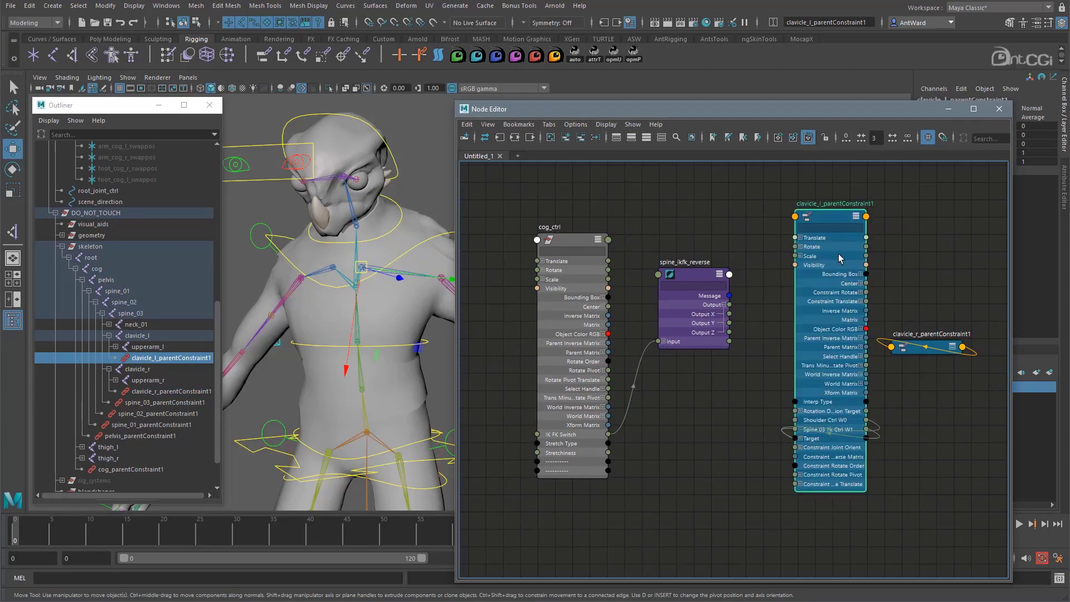
{"action": "left_click", "coordinate": [935, 348]}
{"action": "key", "text": "3"}
{"action": "left_click_drag", "start_coordinate": [935, 348], "coordinate": [948, 260]}
{"action": "scroll", "coordinate": [947, 261], "scroll_direction": "up", "scroll_amount": 1}
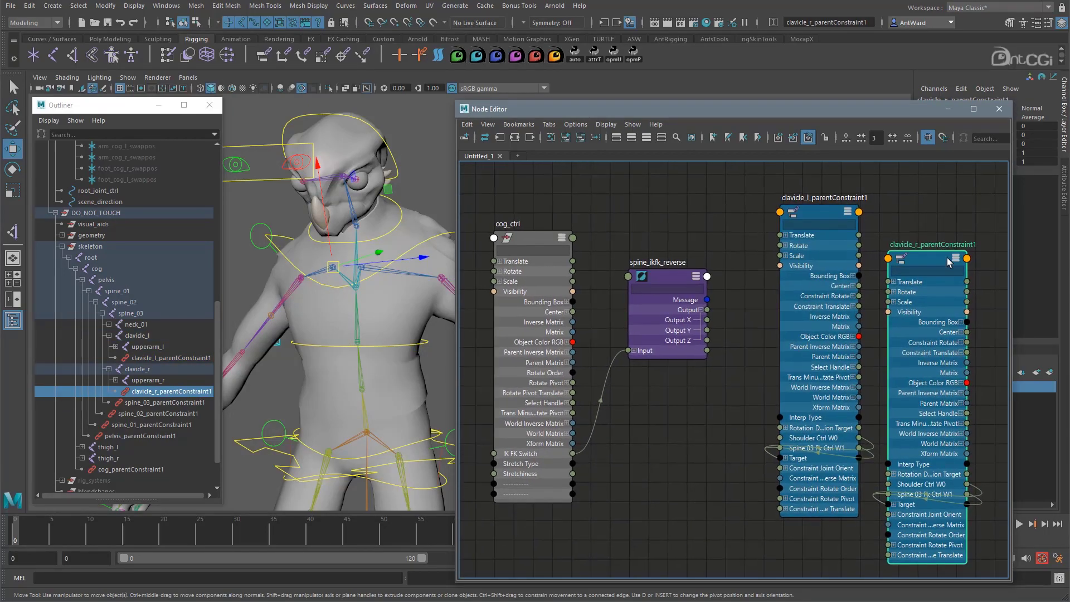
Step: Connect IK FK Switch to both Spine 03 Fk Ctrl W1 weights, reverse Output X to both Shoulder Ctrl W0
{"action": "left_click", "coordinate": [699, 449]}
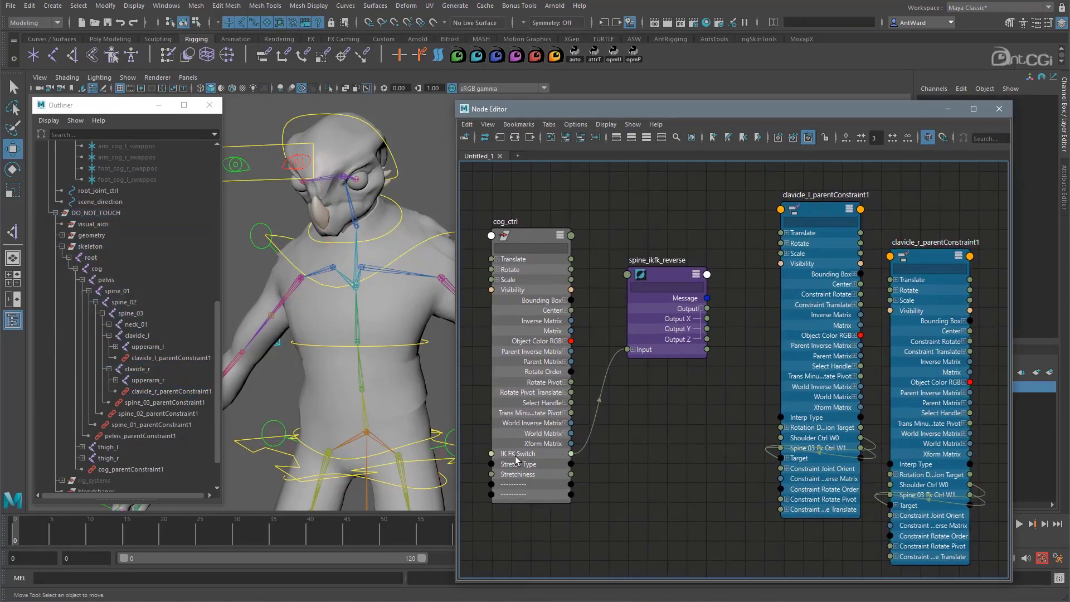
{"action": "left_click_drag", "start_coordinate": [571, 454], "coordinate": [782, 450]}
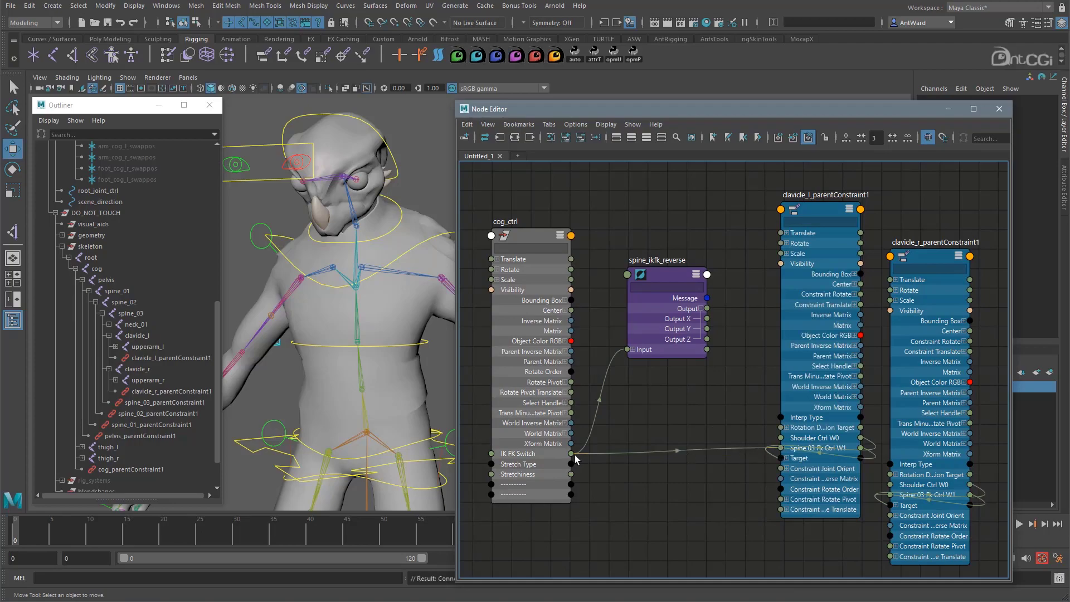
{"action": "left_click_drag", "start_coordinate": [570, 454], "coordinate": [891, 496]}
{"action": "left_click_drag", "start_coordinate": [726, 373], "coordinate": [782, 440]}
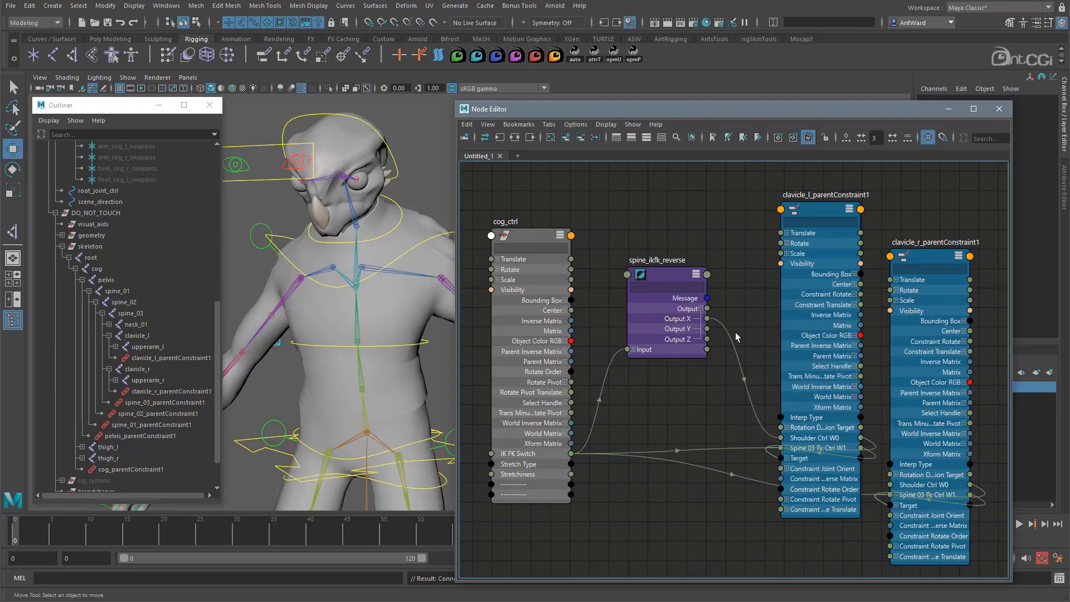
{"action": "left_click_drag", "start_coordinate": [706, 318], "coordinate": [891, 485]}
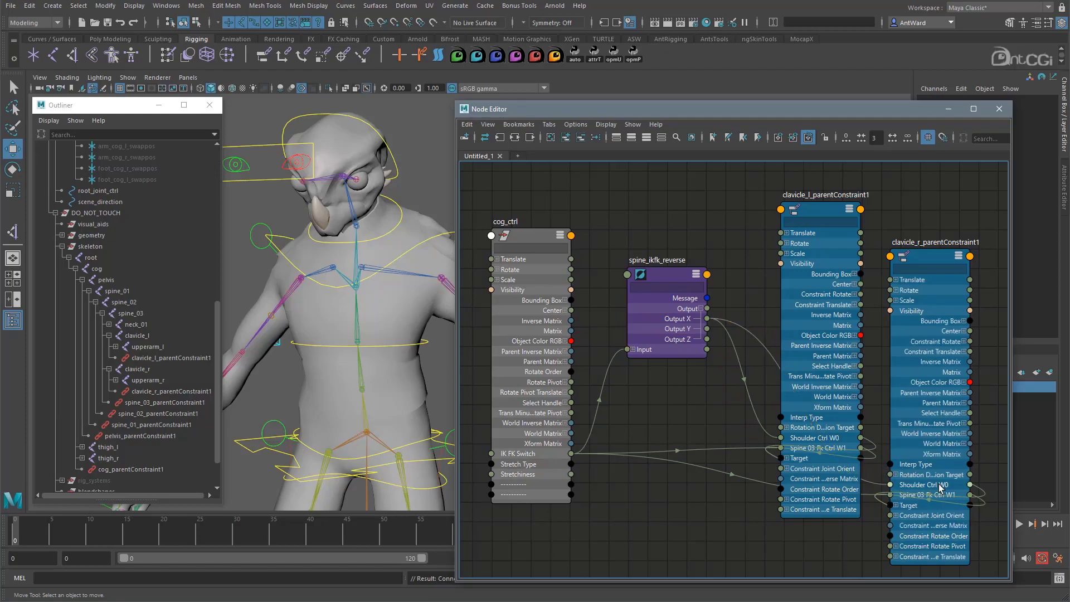
Step: Close the Node Editor and raise shoulder_ctrl to test the clavicle constraints
{"action": "left_click", "coordinate": [989, 111]}
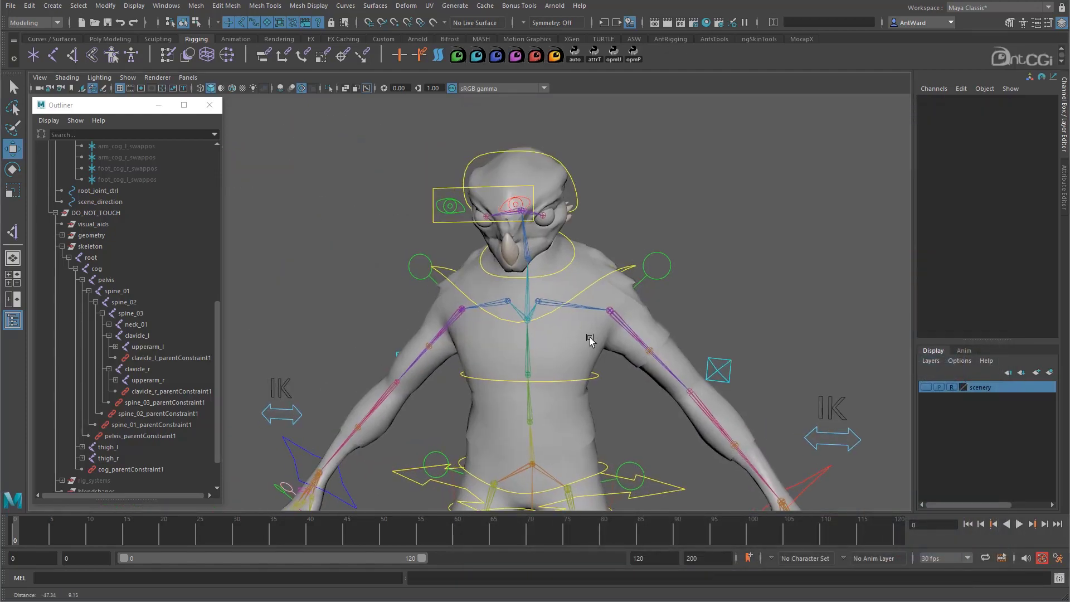
{"action": "left_click", "coordinate": [628, 267]}
{"action": "left_click_drag", "start_coordinate": [526, 256], "coordinate": [573, 252]}
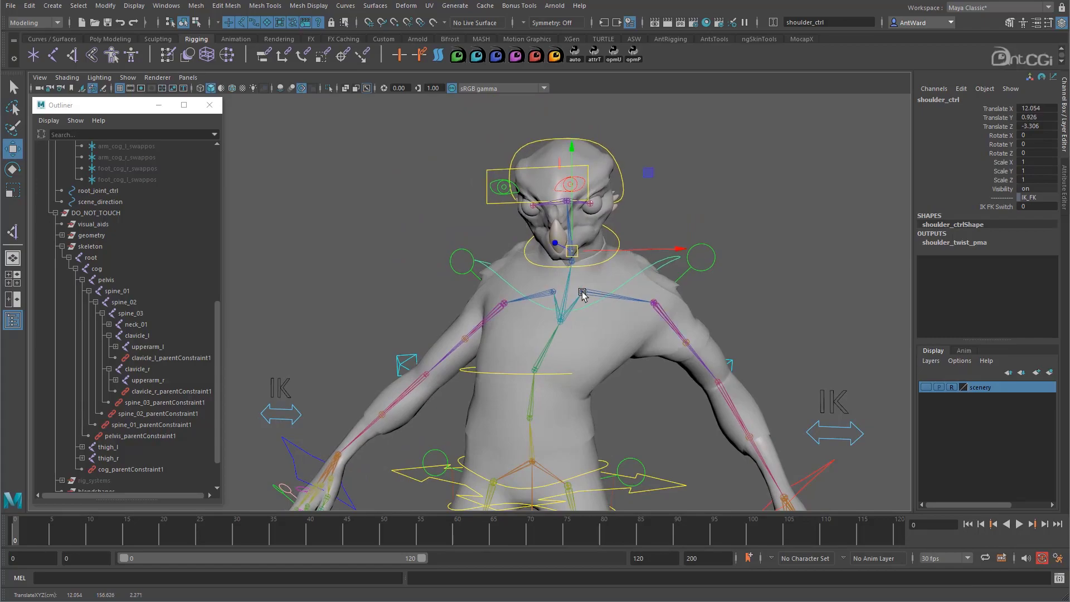
{"action": "right_click_drag", "start_coordinate": [719, 417], "coordinate": [588, 406], "text": "alt"}
{"action": "middle_click_drag", "start_coordinate": [587, 406], "coordinate": [569, 340], "text": "alt"}
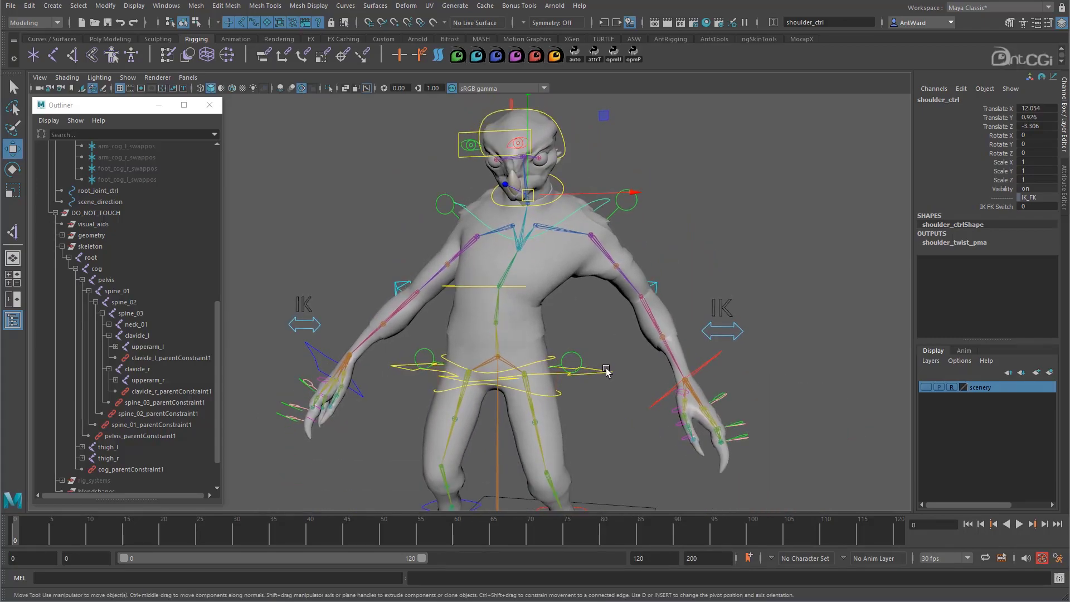
Step: Set cog_ctrl's IK FK Switch to 1 and rotate spine_03_fk_ctrl to test the upper body
{"action": "left_click", "coordinate": [604, 370]}
{"action": "left_click", "coordinate": [996, 207]}
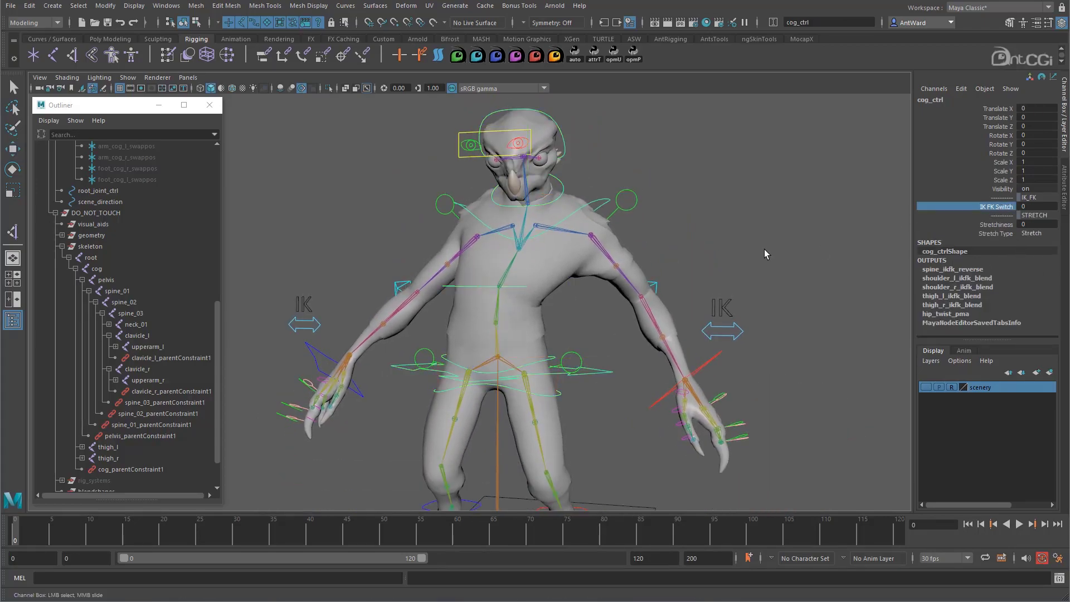
{"action": "middle_click_drag", "start_coordinate": [764, 249], "coordinate": [772, 249]}
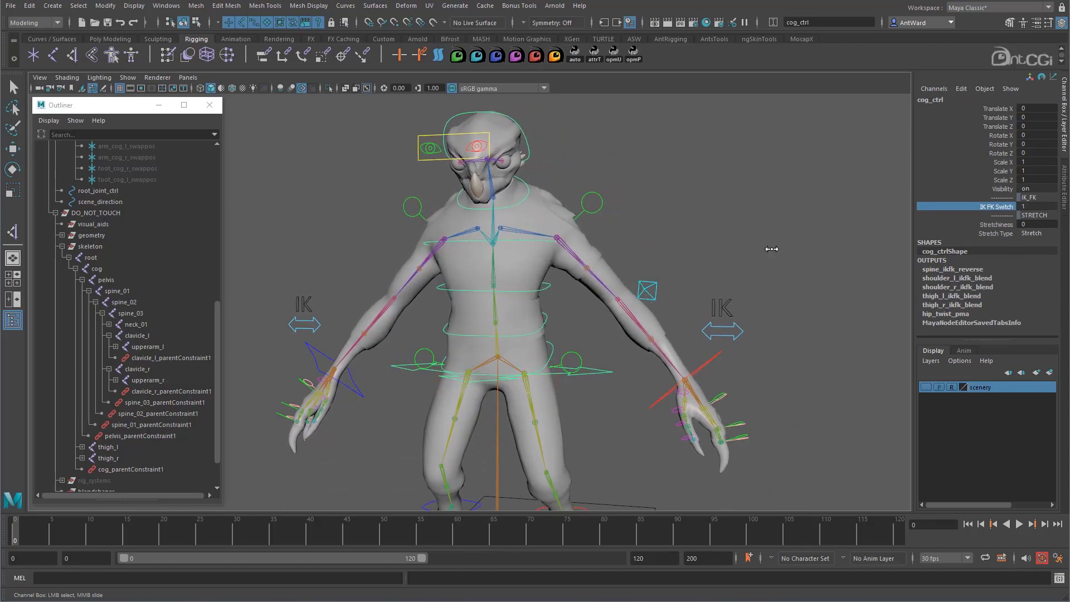
{"action": "left_click", "coordinate": [527, 239]}
{"action": "key", "text": "e"}
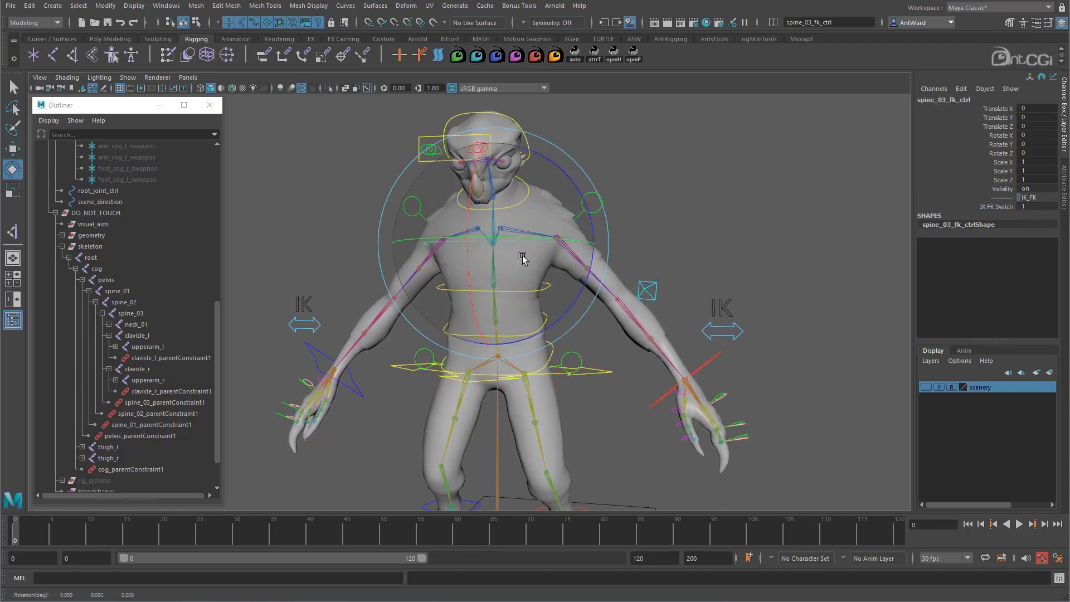
{"action": "left_click_drag", "start_coordinate": [520, 249], "coordinate": [558, 259]}
Step: Undo the spine rotation and shoulder raise, then zoom onto the shoulders and select clavicle_l
{"action": "key", "text": "ctrl+z"}
{"action": "key", "text": "ctrl+z"}
{"action": "key", "text": "ctrl+z"}
{"action": "key", "text": "ctrl+z"}
{"action": "key", "text": "ctrl+z"}
{"action": "key", "text": "ctrl+z"}
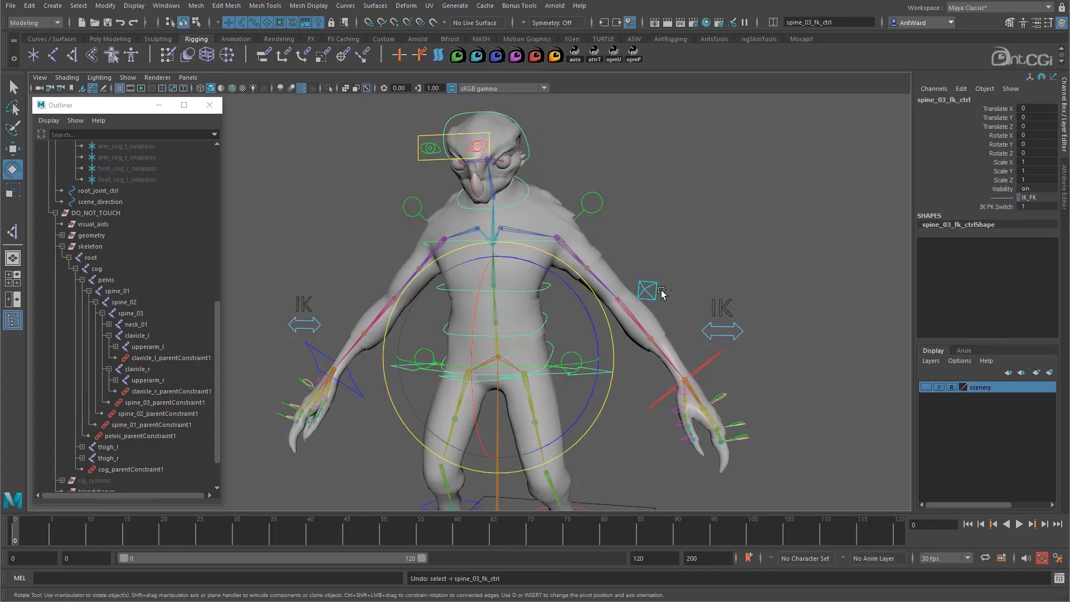
{"action": "key", "text": "ctrl+z"}
{"action": "left_click_drag", "start_coordinate": [559, 320], "coordinate": [464, 325], "text": "alt"}
{"action": "right_click_drag", "start_coordinate": [464, 324], "coordinate": [638, 335], "text": "alt"}
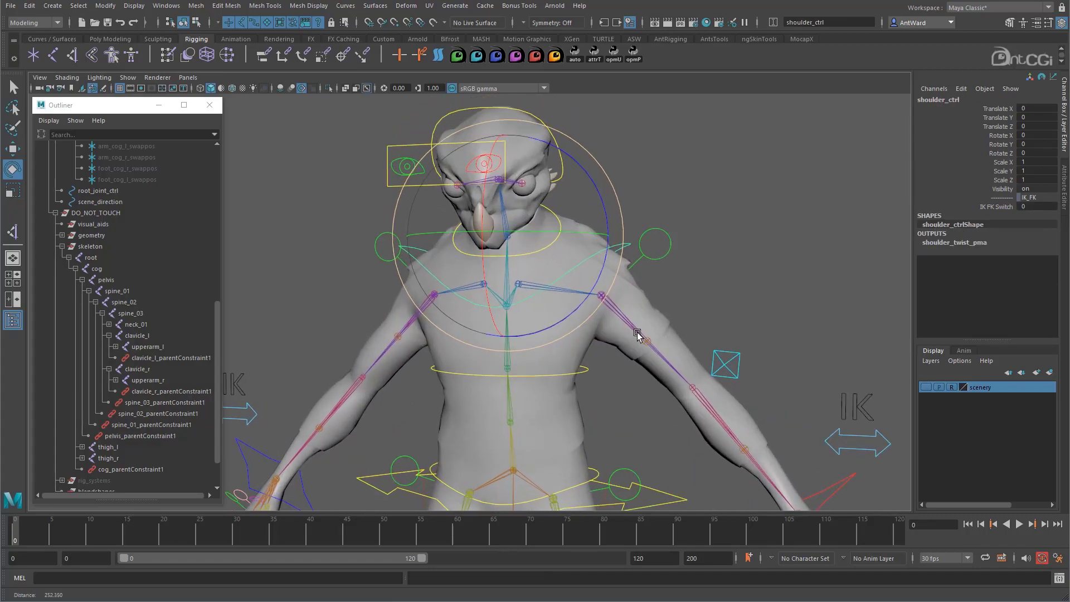
{"action": "left_click_drag", "start_coordinate": [637, 334], "coordinate": [621, 327], "text": "alt"}
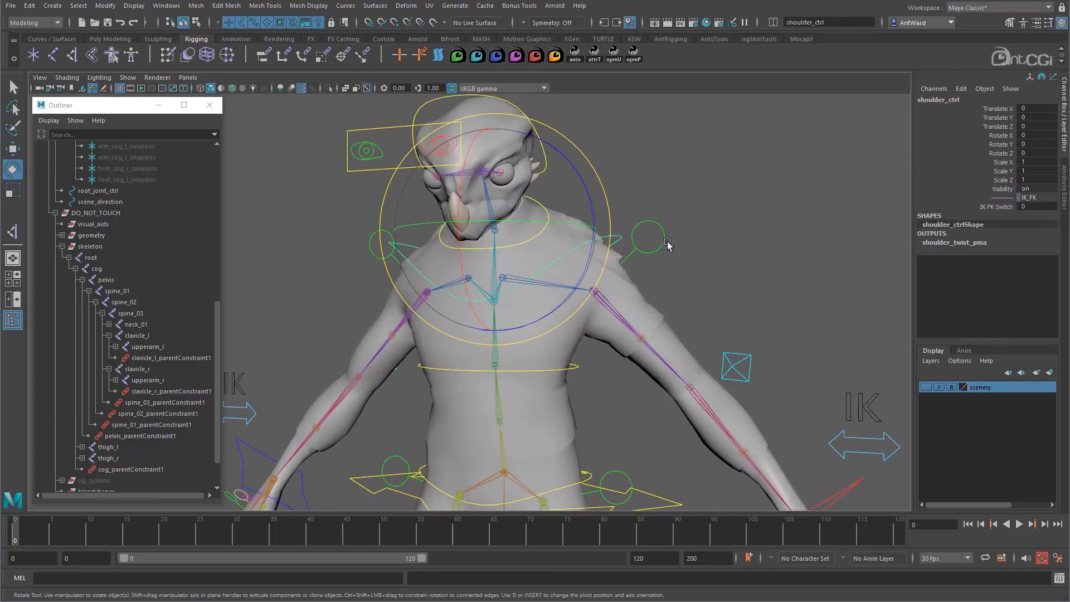
{"action": "left_click", "coordinate": [772, 299]}
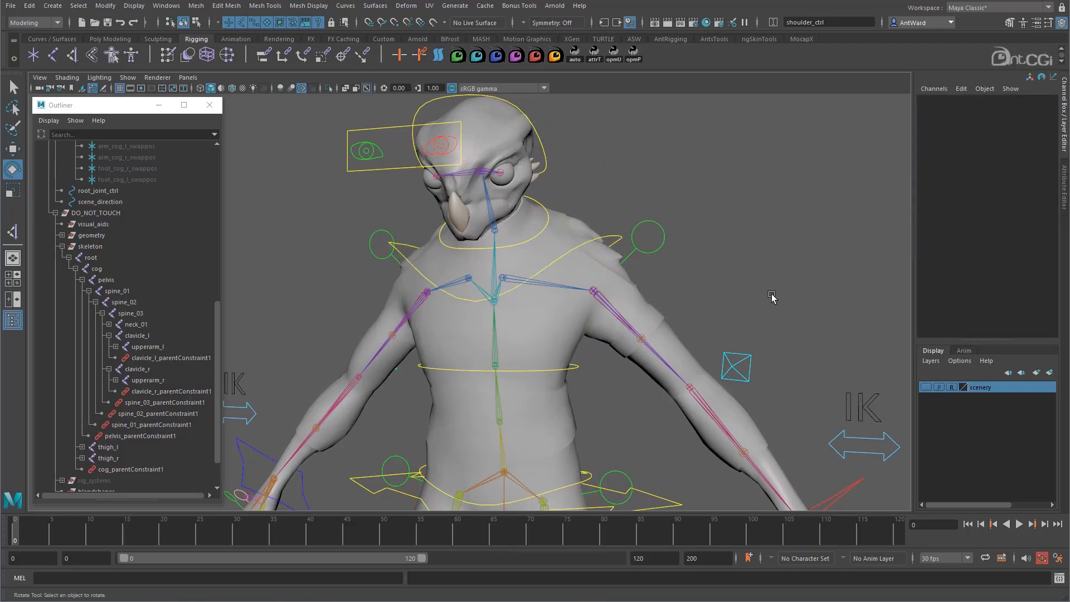
Step: Turn on Local Rotation Axes display for clavicle_l and clavicle_r
{"action": "left_click", "coordinate": [563, 287]}
{"action": "key", "text": "w"}
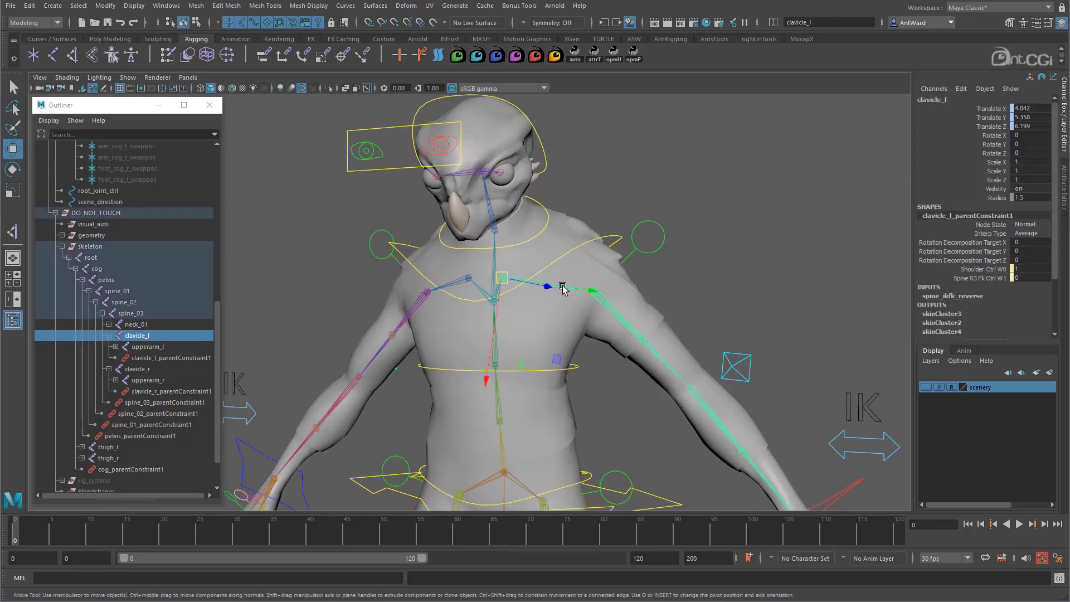
{"action": "left_click", "coordinate": [462, 281], "text": "shift"}
{"action": "left_click", "coordinate": [134, 6]}
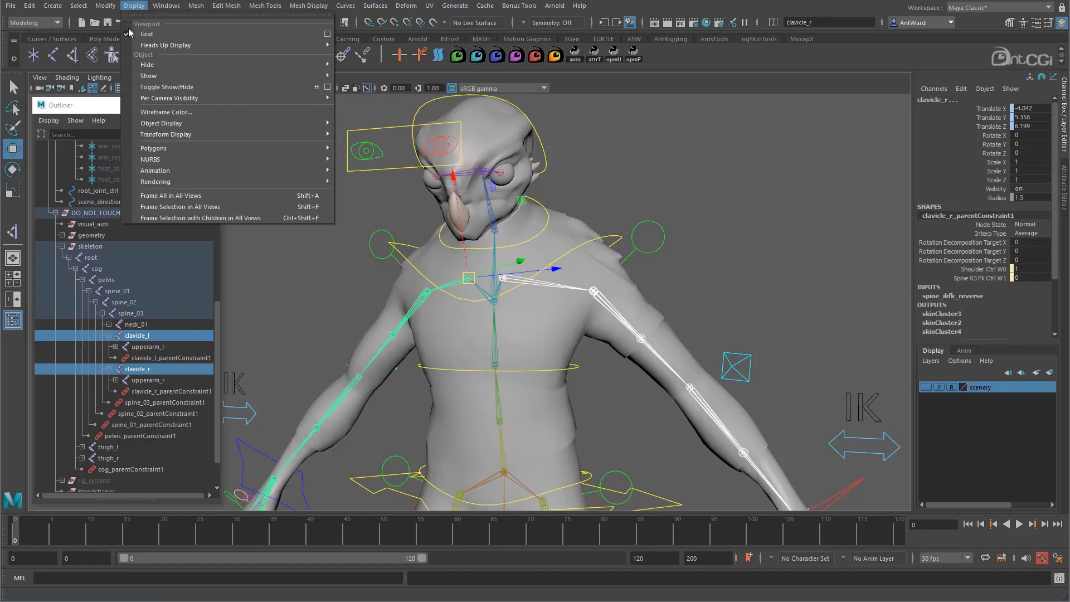
{"action": "left_click", "coordinate": [370, 136]}
{"action": "scroll", "coordinate": [474, 303], "scroll_direction": "up", "scroll_amount": 4}
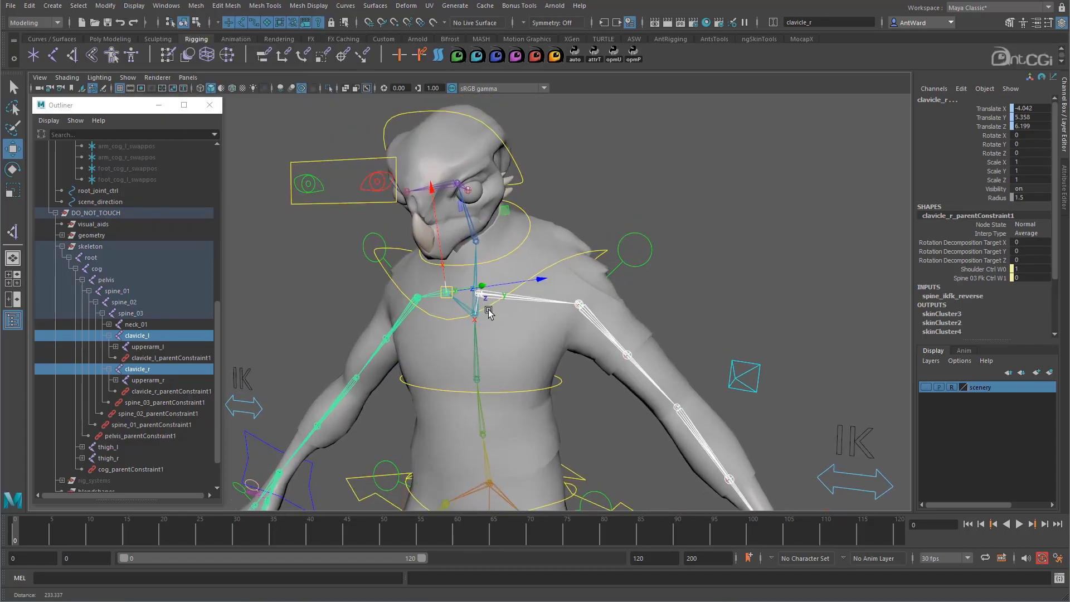
Step: Move arm_root_l_ctrl up to the shoulder at Translate -8.413, -7.992, -2.324
{"action": "left_click", "coordinate": [613, 305]}
{"action": "left_click_drag", "start_coordinate": [617, 305], "coordinate": [621, 235]}
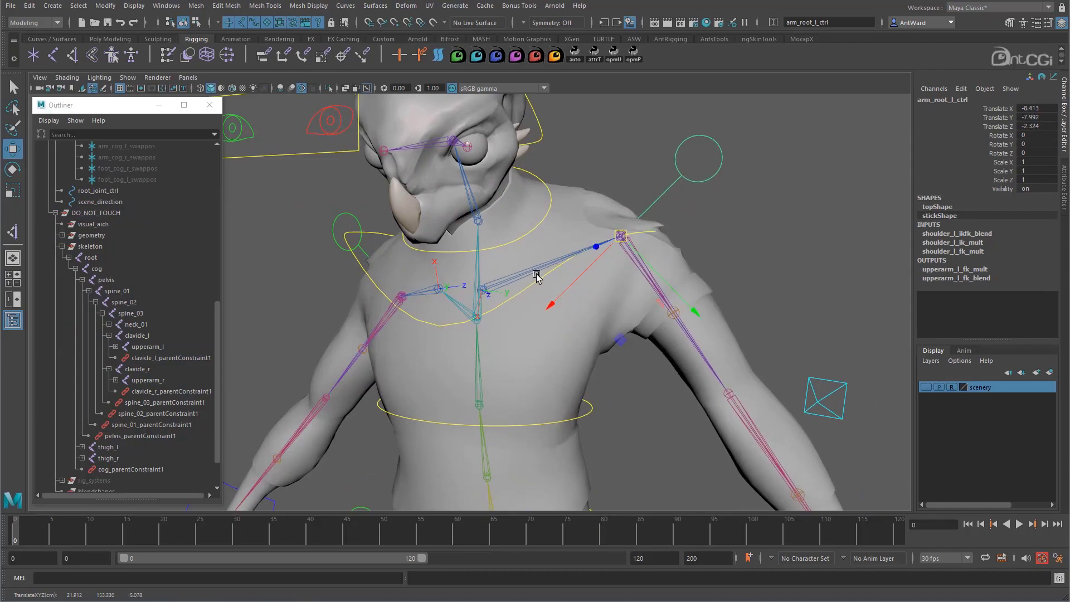
{"action": "left_click_drag", "start_coordinate": [511, 274], "coordinate": [500, 280], "text": "alt"}
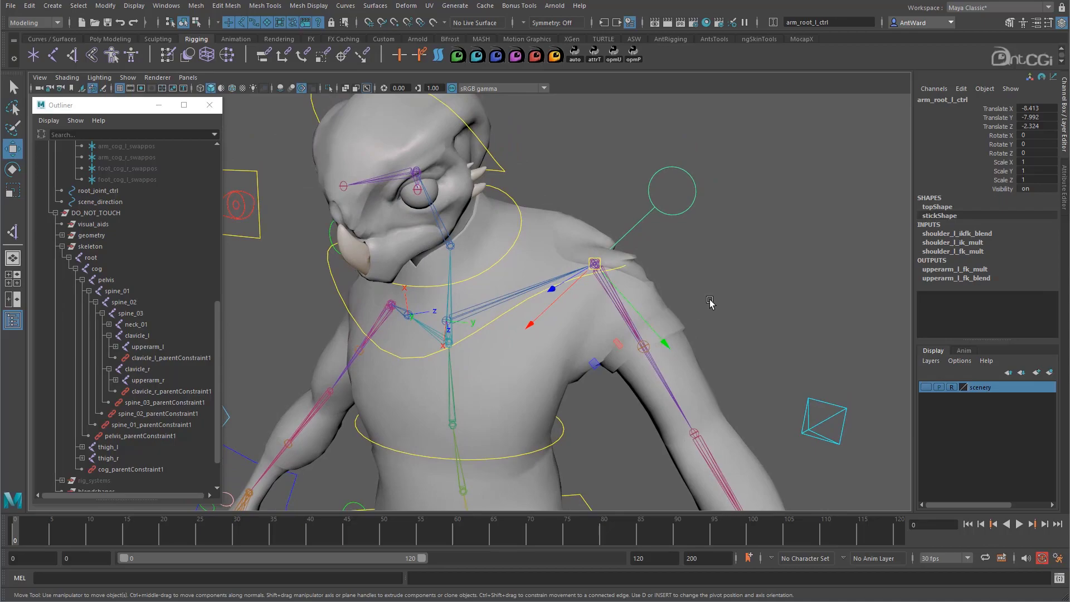
{"action": "right_click_drag", "start_coordinate": [740, 314], "coordinate": [673, 311], "text": "alt"}
{"action": "left_click_drag", "start_coordinate": [673, 310], "coordinate": [725, 283], "text": "alt"}
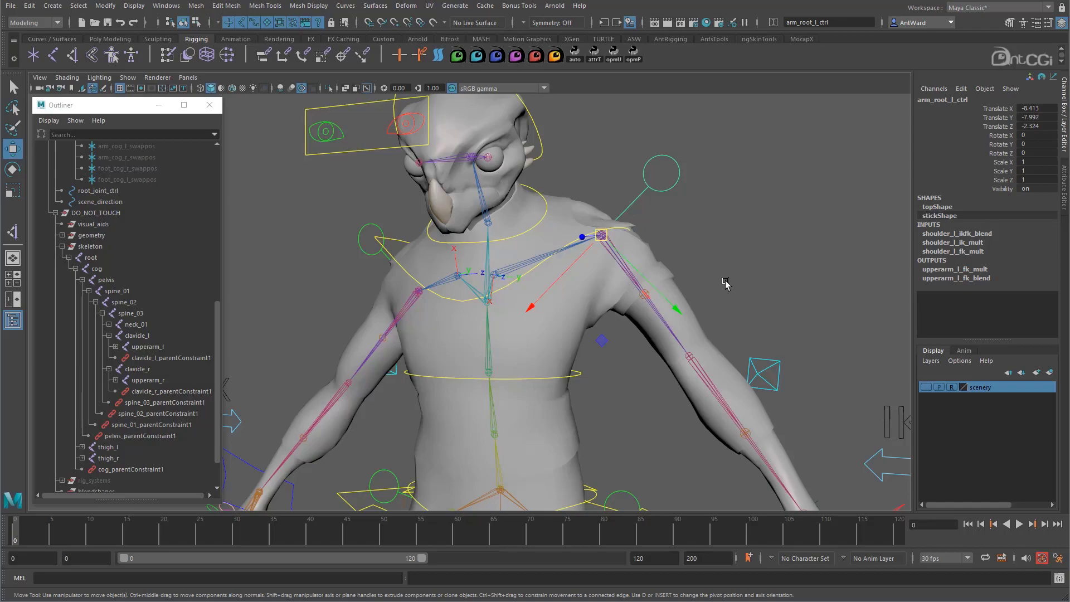
{"action": "left_click", "coordinate": [725, 282]}
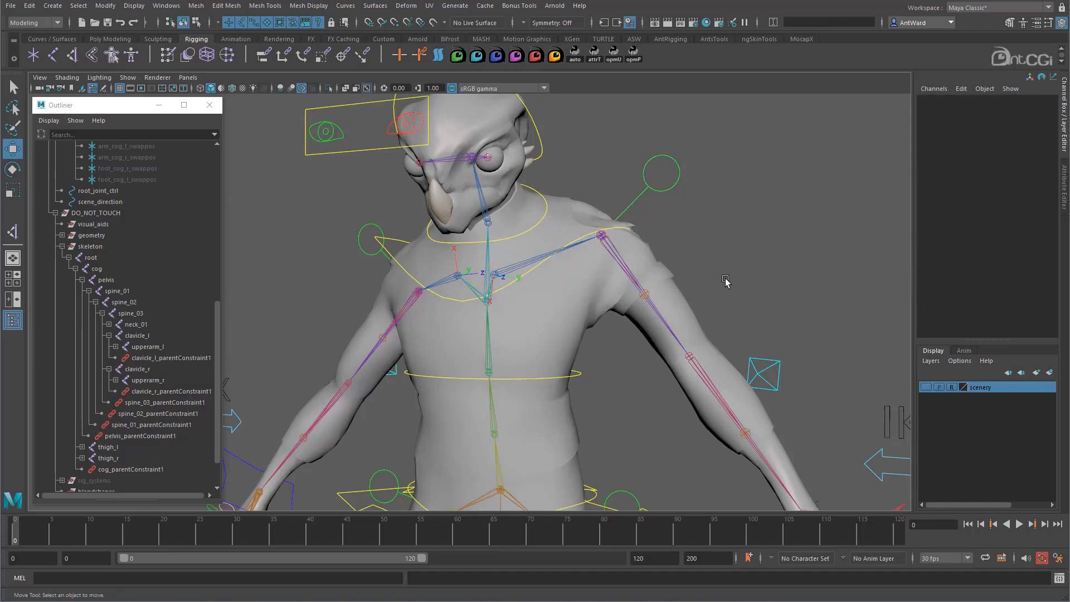
Step: Create a locator and snap it to spine_03's position and rotation
{"action": "key", "text": "space"}
{"action": "left_click", "coordinate": [638, 240]}
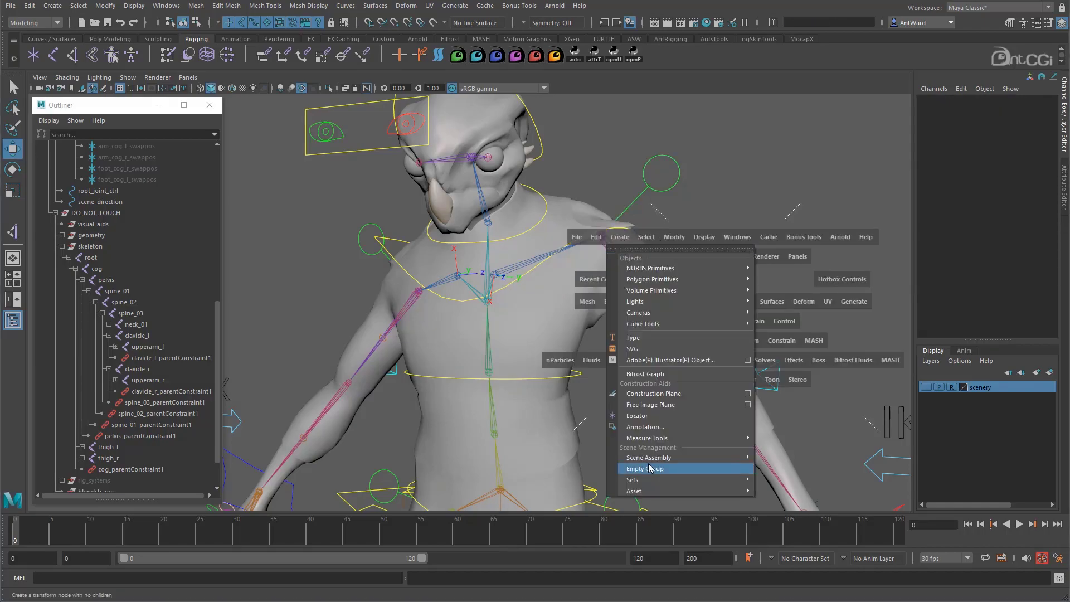
{"action": "left_click", "coordinate": [650, 415]}
{"action": "left_click_drag", "start_coordinate": [492, 326], "coordinate": [504, 336], "text": "alt"}
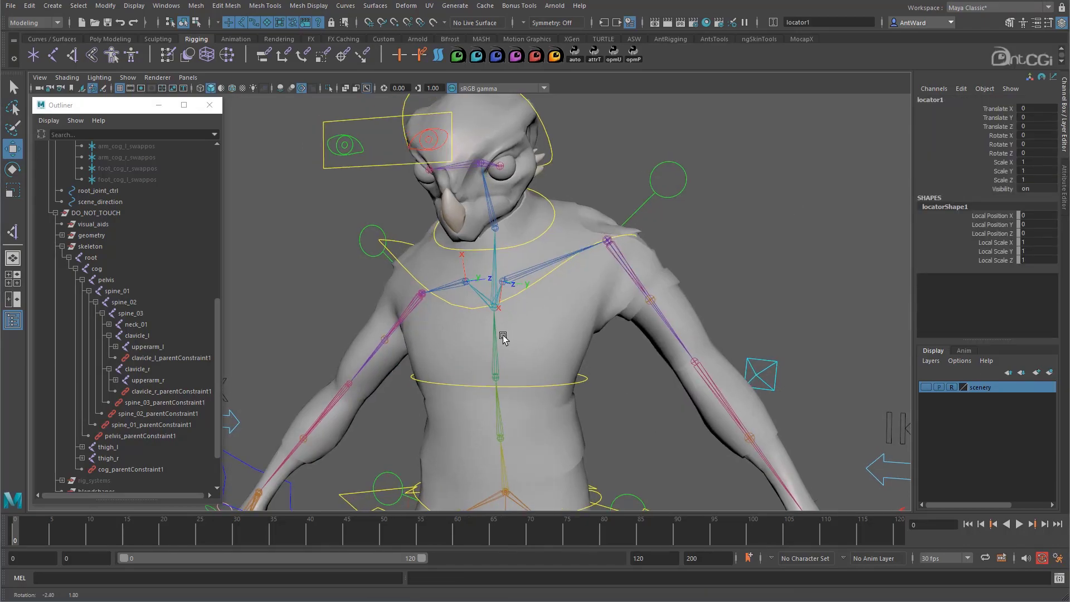
{"action": "left_click", "coordinate": [485, 298], "text": "shift"}
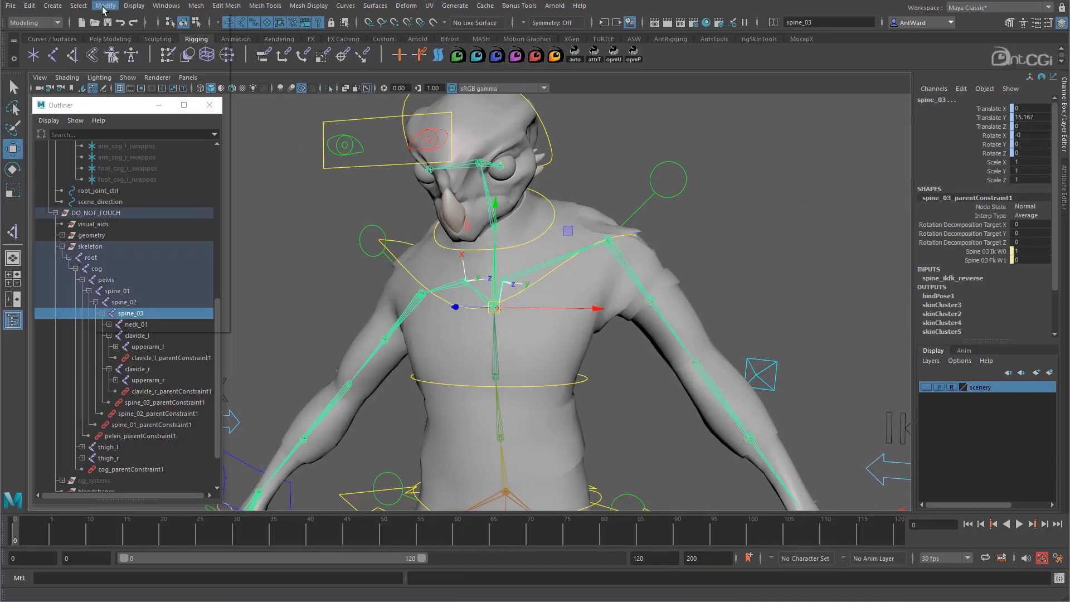
{"action": "left_click", "coordinate": [105, 6]}
{"action": "mouse_move", "coordinate": [167, 68]}
{"action": "left_click", "coordinate": [243, 68]}
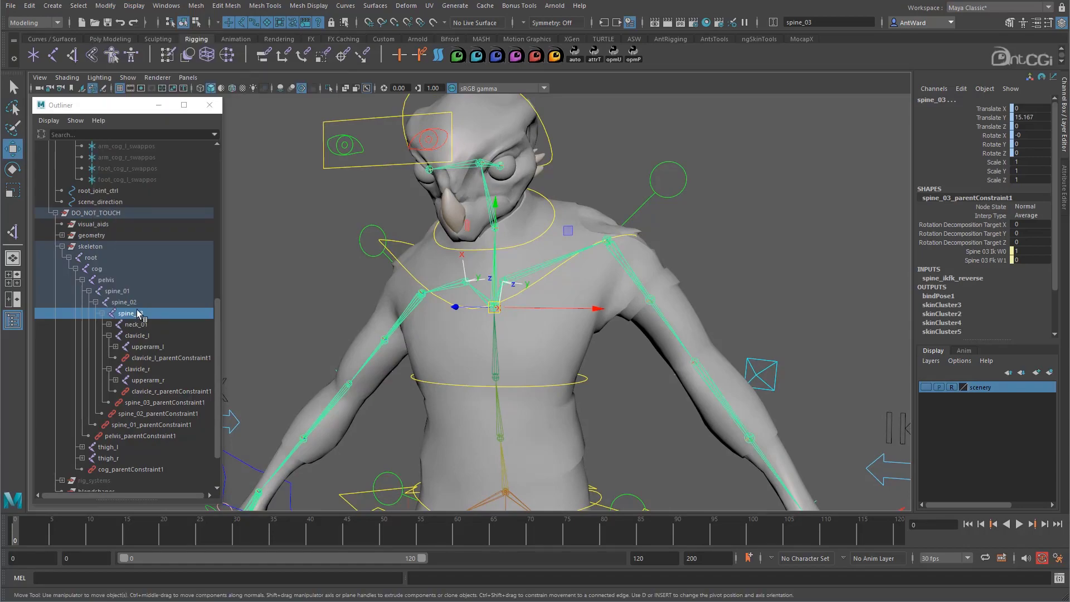
Step: Move the locator back to Translate Z -24.872 and scale it uniformly to 3.259
{"action": "scroll", "coordinate": [139, 312], "scroll_direction": "down", "scroll_amount": 2}
{"action": "left_click", "coordinate": [94, 448]}
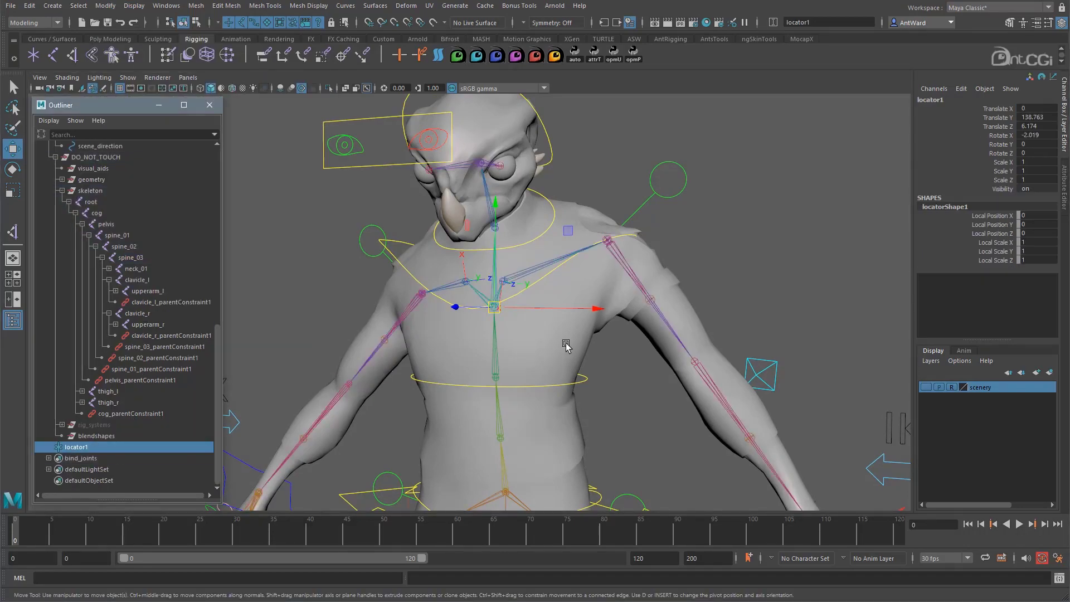
{"action": "left_click_drag", "start_coordinate": [566, 344], "coordinate": [452, 312], "text": "alt"}
{"action": "key", "text": "r"}
{"action": "left_click_drag", "start_coordinate": [518, 313], "coordinate": [479, 412]}
{"action": "key", "text": "w"}
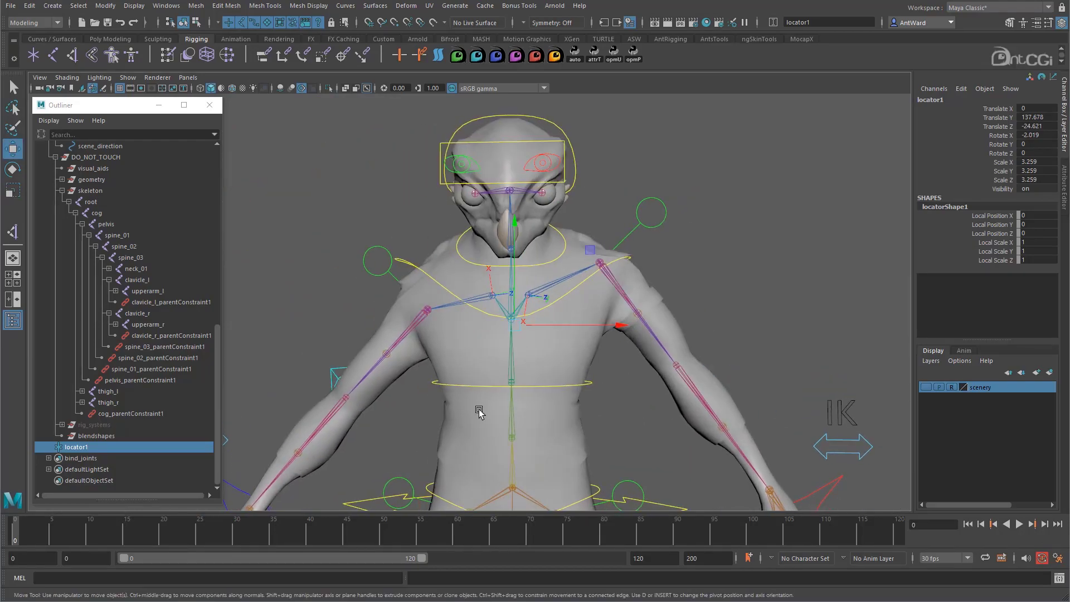
Step: Nudge the locator down slightly to Translate Y 144.802, checking front and side views
{"action": "key", "text": "space"}
{"action": "key", "text": "space"}
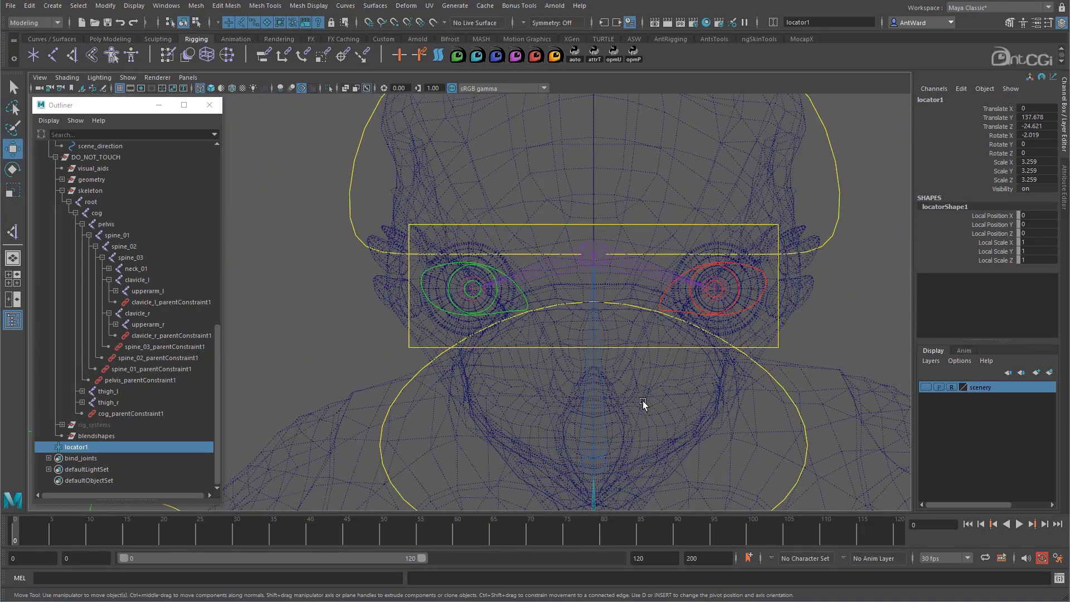
{"action": "left_click_drag", "start_coordinate": [643, 403], "coordinate": [503, 216], "text": "alt"}
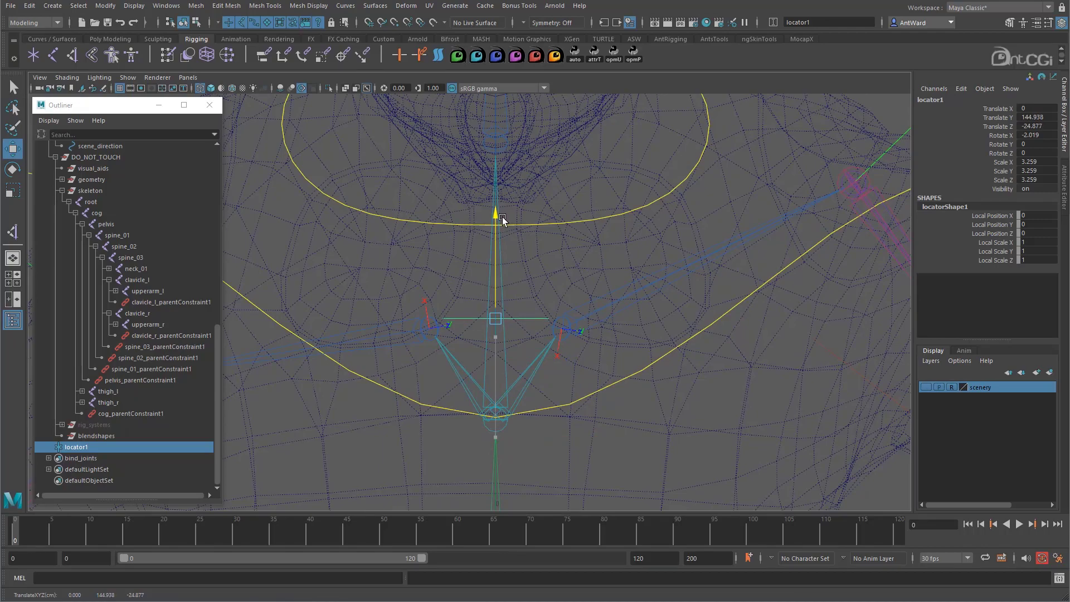
{"action": "left_click_drag", "start_coordinate": [503, 216], "coordinate": [503, 218]}
{"action": "key", "text": "space"}
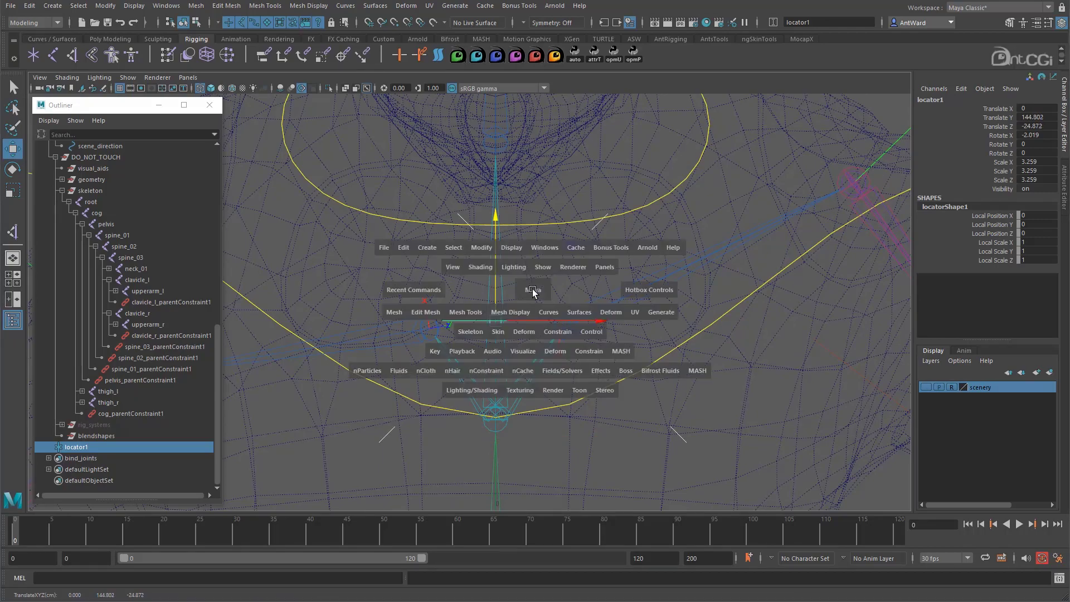
{"action": "key", "text": "space"}
{"action": "left_click_drag", "start_coordinate": [762, 167], "coordinate": [788, 199], "text": "alt"}
Step: Rename the locator clavicle_aim and parent it under spine_03
{"action": "double_click", "coordinate": [945, 100]}
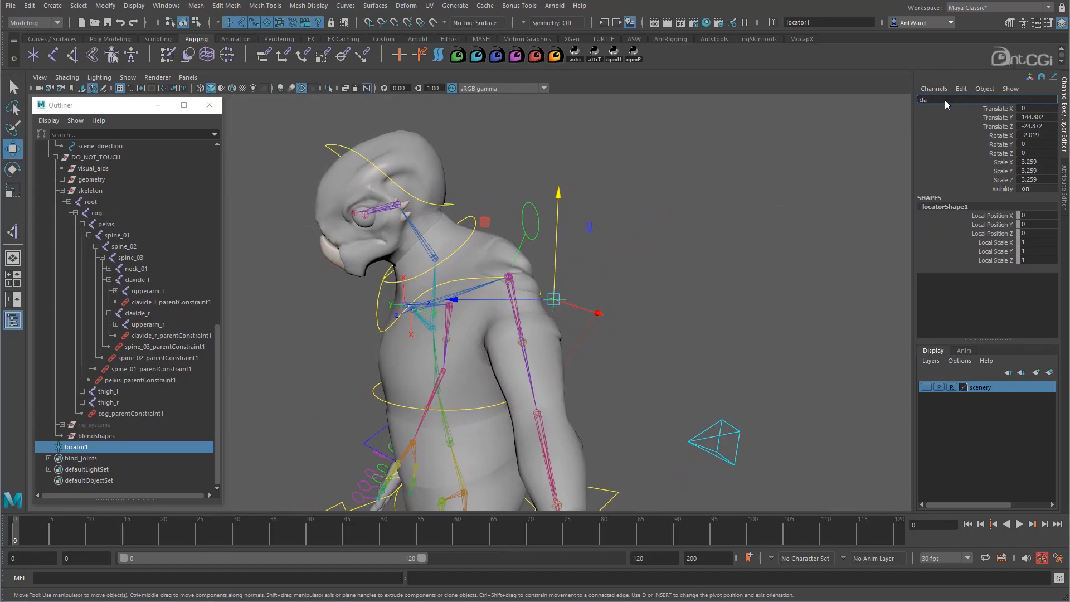
{"action": "type", "text": "clavicle_aim"}
{"action": "key", "text": "Return"}
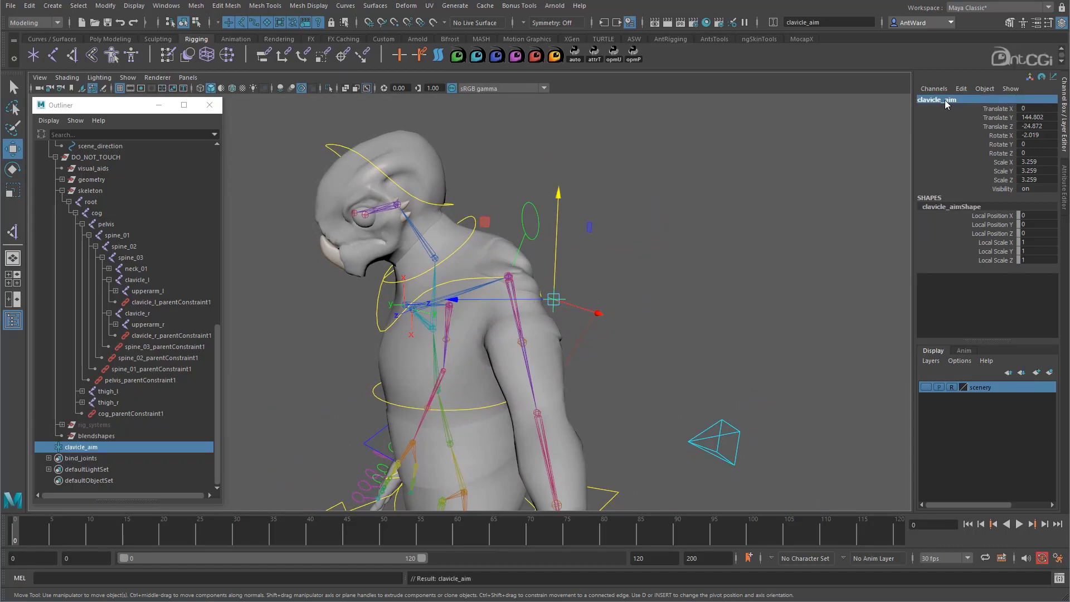
{"action": "left_click_drag", "start_coordinate": [432, 354], "coordinate": [543, 344], "text": "alt"}
{"action": "left_click", "coordinate": [457, 327], "text": "shift"}
{"action": "key", "text": "p"}
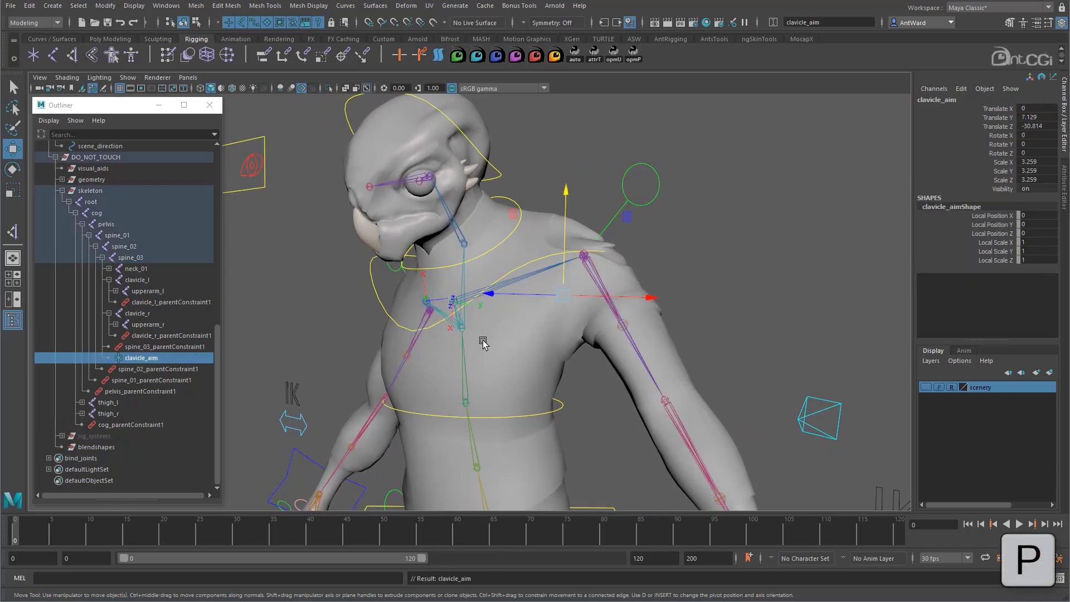
Step: Test-rotate the shoulder control, undo the rotation, and clear the selection
{"action": "left_click_drag", "start_coordinate": [482, 343], "coordinate": [538, 287], "text": "alt"}
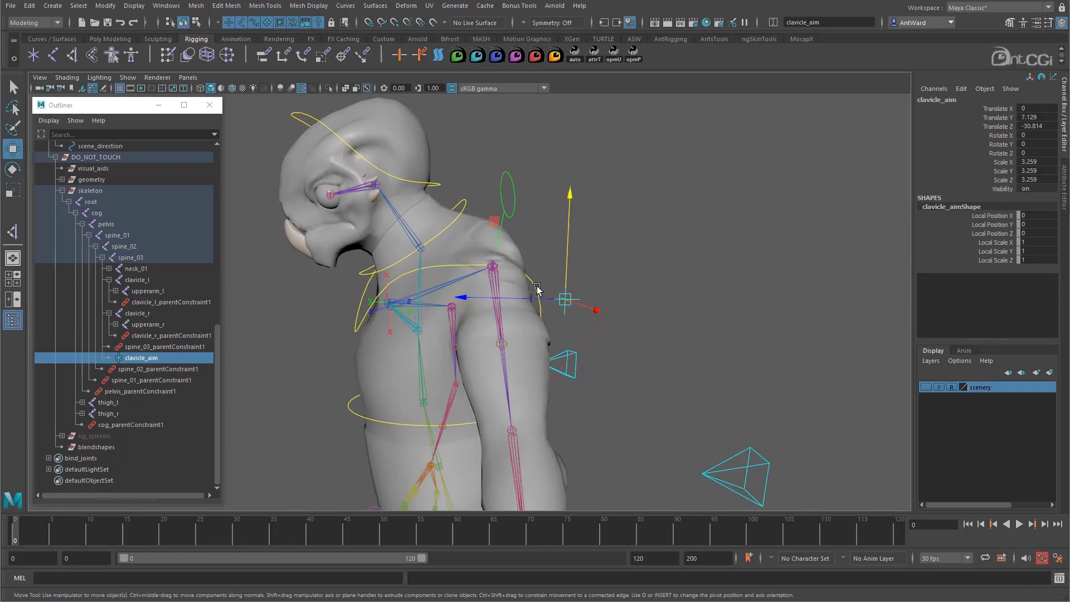
{"action": "left_click", "coordinate": [537, 288]}
{"action": "key", "text": "e"}
{"action": "left_click_drag", "start_coordinate": [431, 286], "coordinate": [564, 297]}
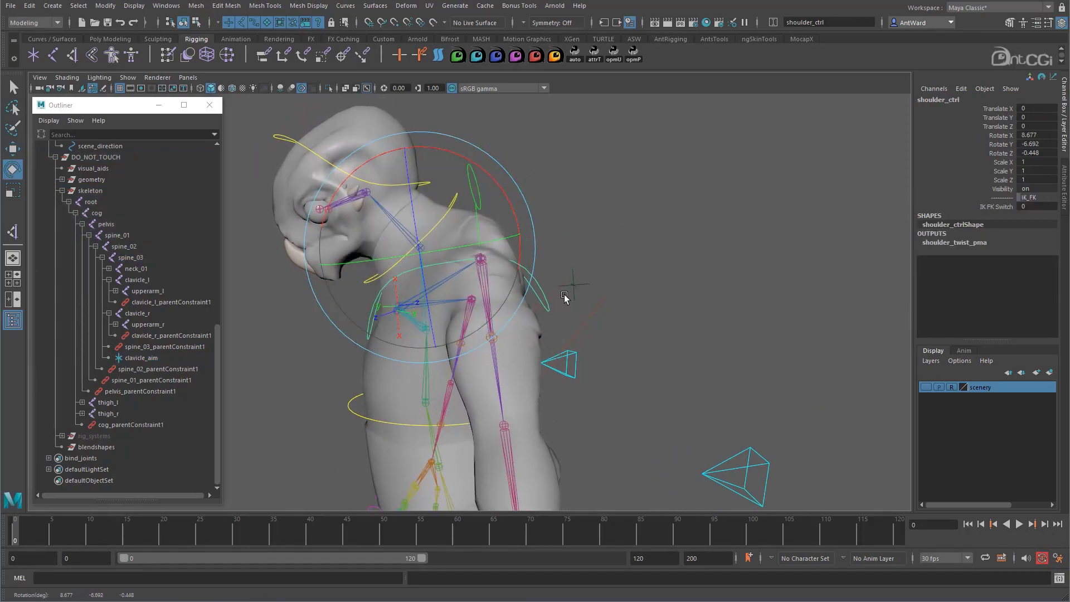
{"action": "key", "text": "ctrl+z"}
{"action": "left_click_drag", "start_coordinate": [493, 361], "coordinate": [559, 371], "text": "alt"}
{"action": "left_click", "coordinate": [737, 235]}
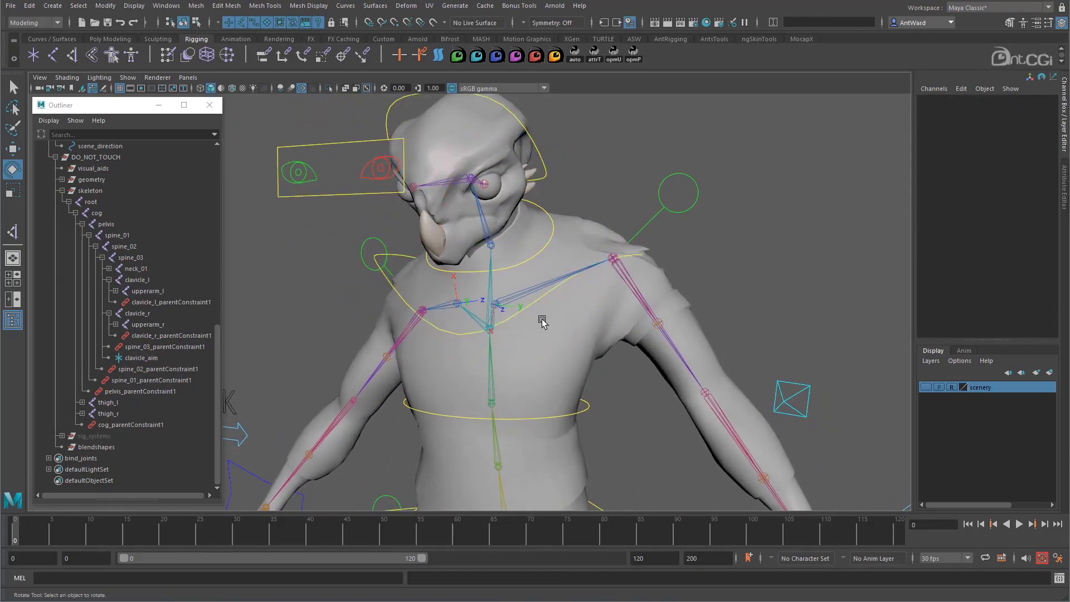
Step: Select the left clavicle joint and frame the left shoulder
{"action": "left_click_drag", "start_coordinate": [540, 313], "coordinate": [527, 321], "text": "alt"}
{"action": "left_click", "coordinate": [685, 211]}
{"action": "key", "text": "w"}
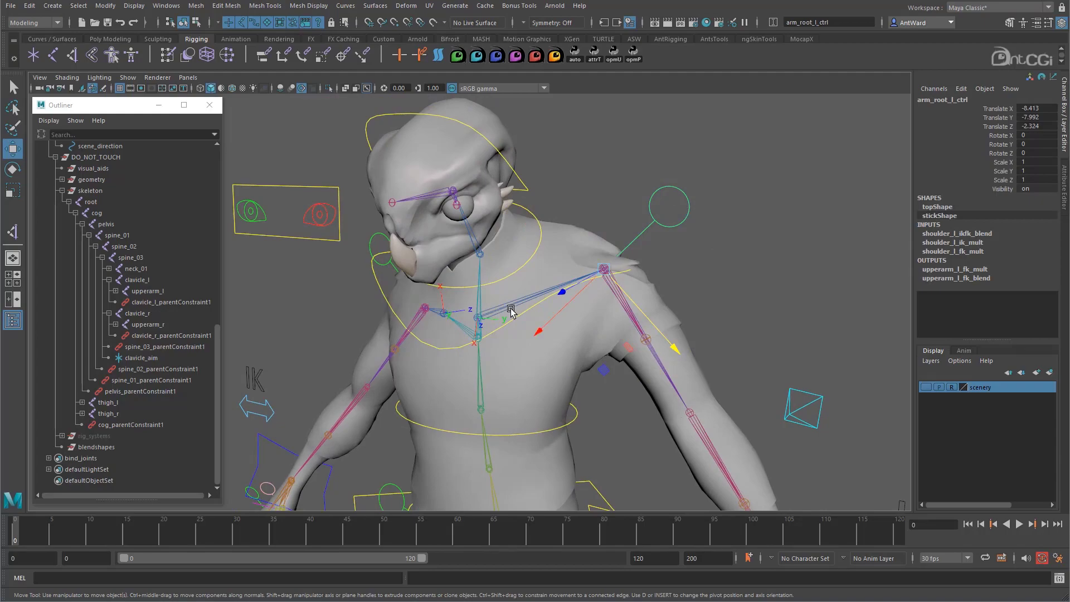
{"action": "left_click", "coordinate": [502, 307]}
{"action": "left_click_drag", "start_coordinate": [469, 336], "coordinate": [397, 327], "text": "alt"}
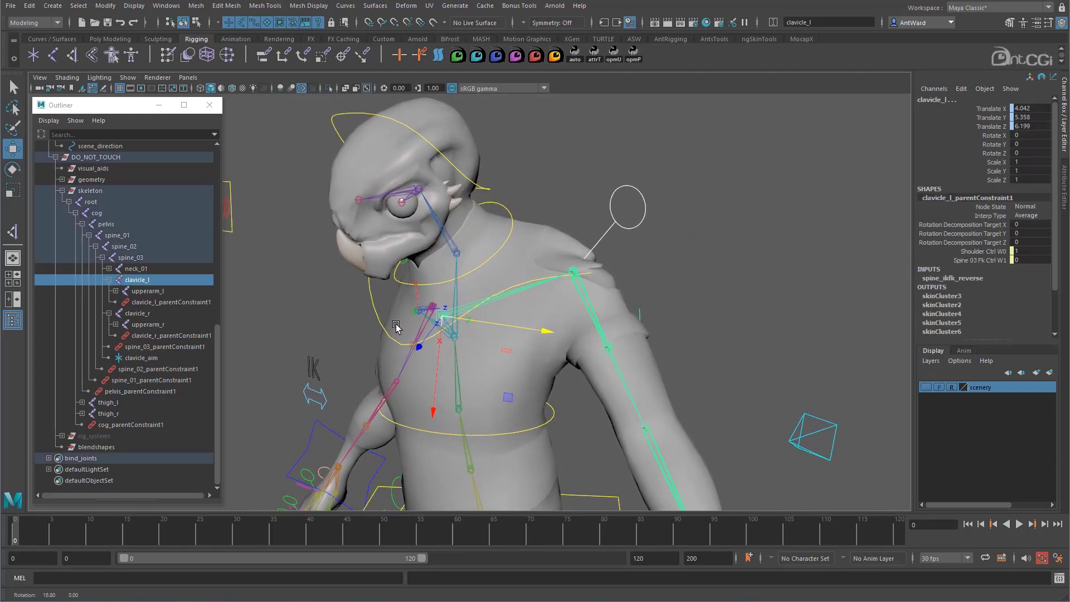
{"action": "right_click_drag", "start_coordinate": [397, 327], "coordinate": [463, 325], "text": "alt"}
{"action": "left_click_drag", "start_coordinate": [463, 324], "coordinate": [544, 318], "text": "alt"}
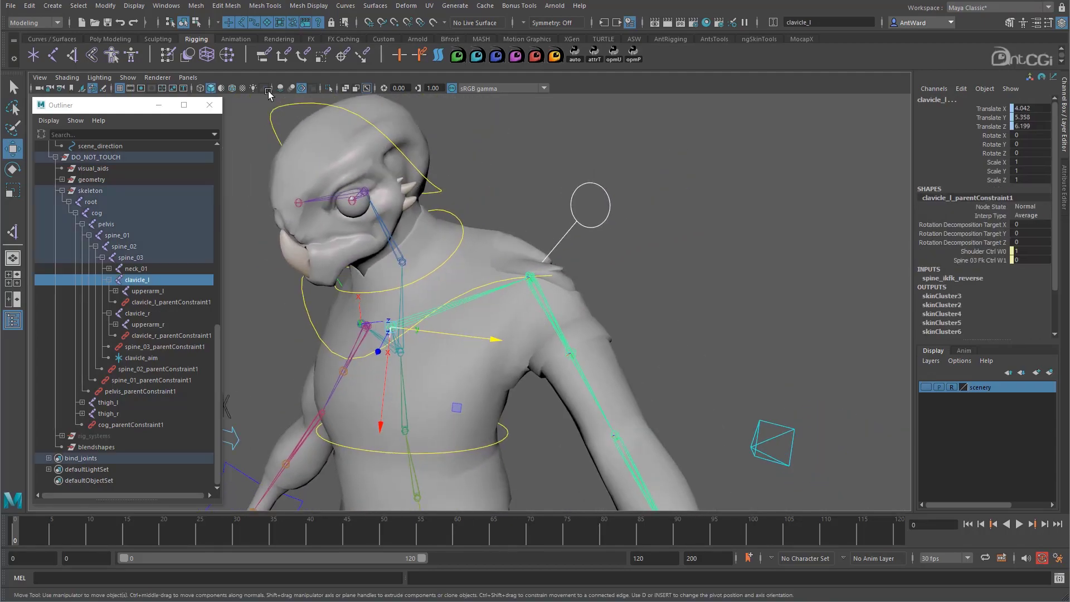
Step: Open the Aim Constraint Options and reset them to defaults
{"action": "key", "text": "space"}
{"action": "left_click_drag", "start_coordinate": [467, 234], "coordinate": [564, 289]}
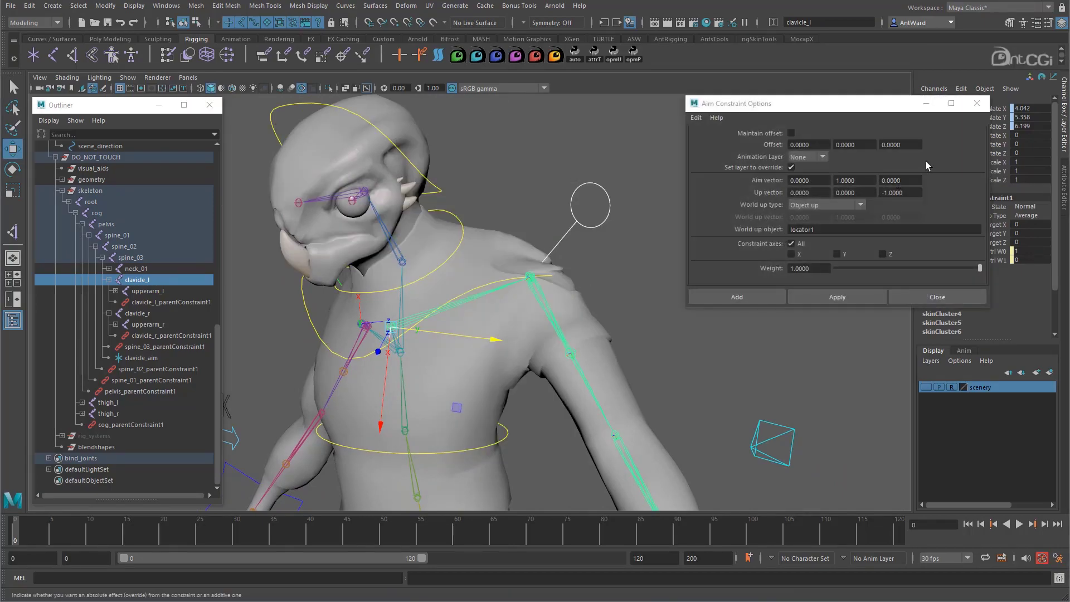
{"action": "left_click_drag", "start_coordinate": [885, 104], "coordinate": [794, 109]}
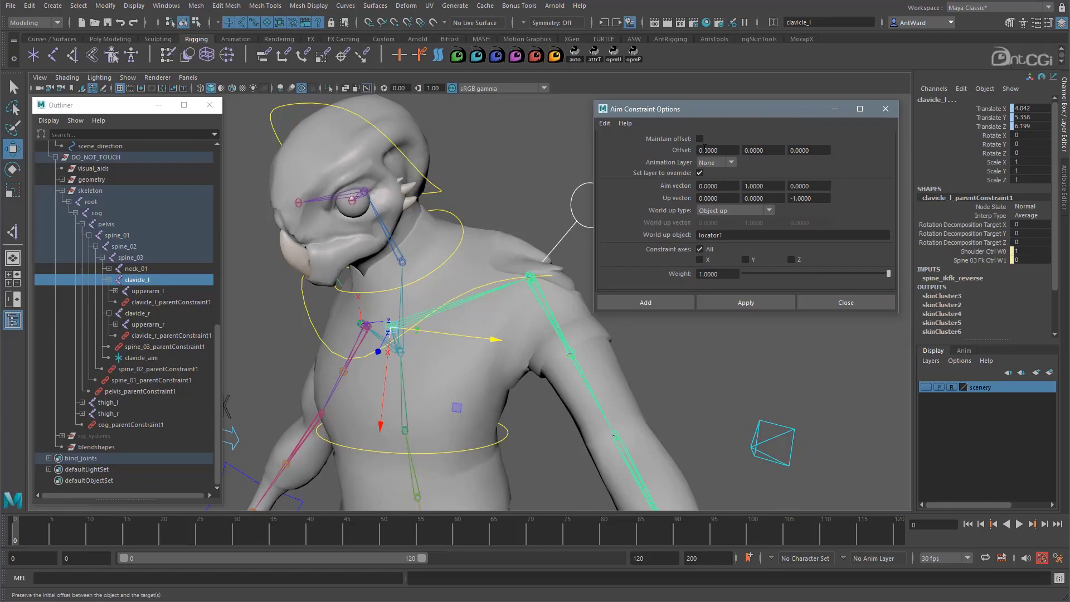
{"action": "left_click", "coordinate": [604, 123]}
{"action": "left_click", "coordinate": [624, 146]}
{"action": "left_click_drag", "start_coordinate": [639, 377], "coordinate": [508, 358], "text": "alt"}
{"action": "mouse_move", "coordinate": [474, 342]}
{"action": "middle_mouse_down", "text": "alt"}
{"action": "mouse_move", "coordinate": [453, 358]}
{"action": "mouse_move", "coordinate": [485, 339]}
{"action": "middle_mouse_up", "text": "alt"}
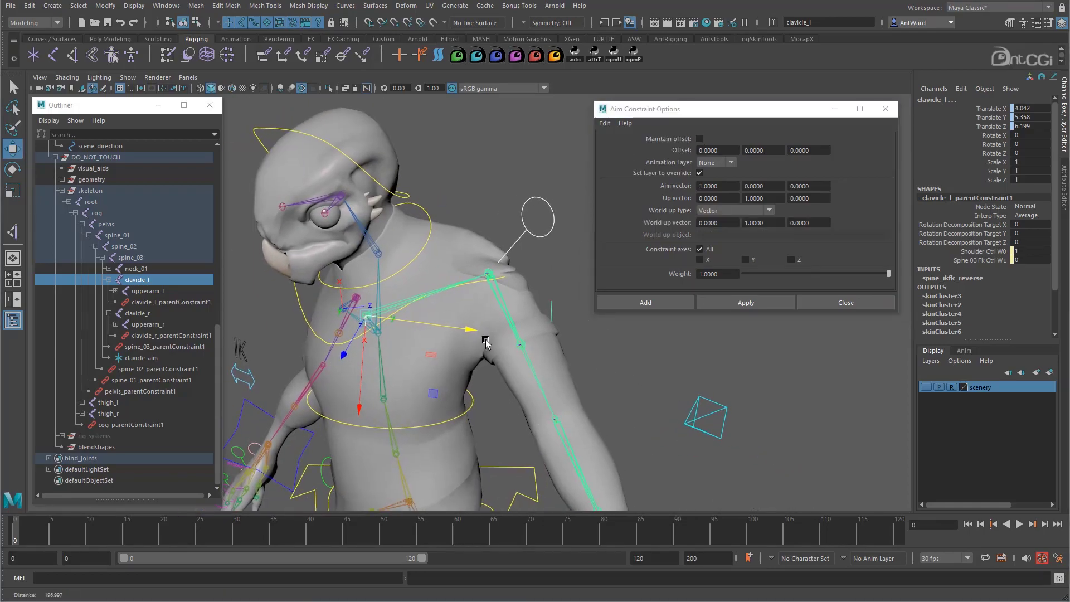
{"action": "scroll", "coordinate": [369, 338], "scroll_direction": "up", "scroll_amount": 3}
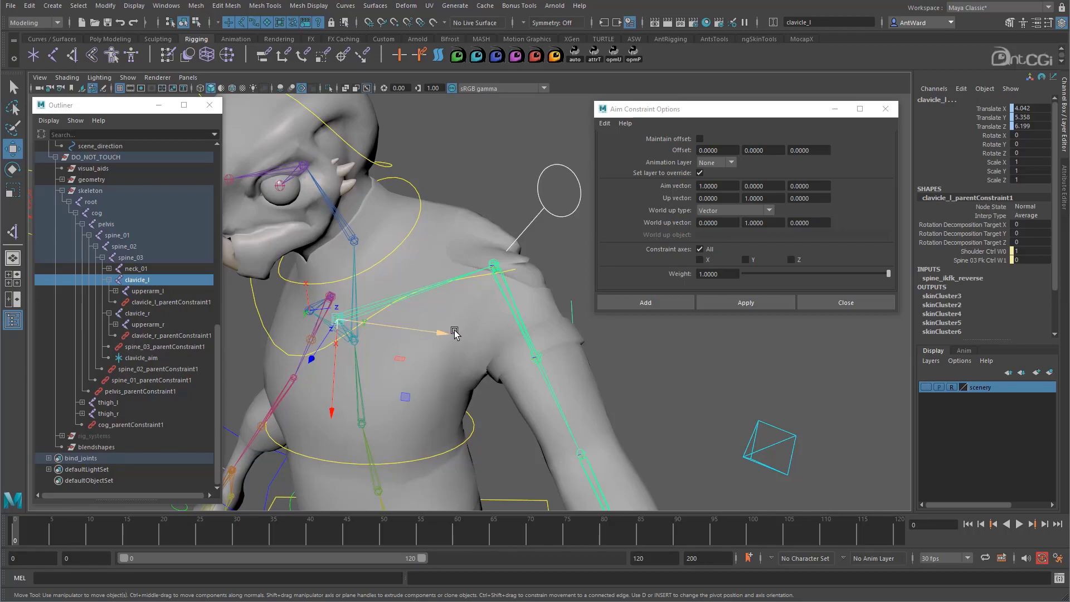
{"action": "left_click", "coordinate": [719, 187]}
Step: Set World up type to Object up with clavicle_aim as the world up object
{"action": "mouse_move", "coordinate": [448, 282]}
{"action": "left_mouse_down", "text": "alt"}
{"action": "mouse_move", "coordinate": [436, 276]}
{"action": "mouse_move", "coordinate": [454, 273]}
{"action": "left_mouse_up", "text": "alt"}
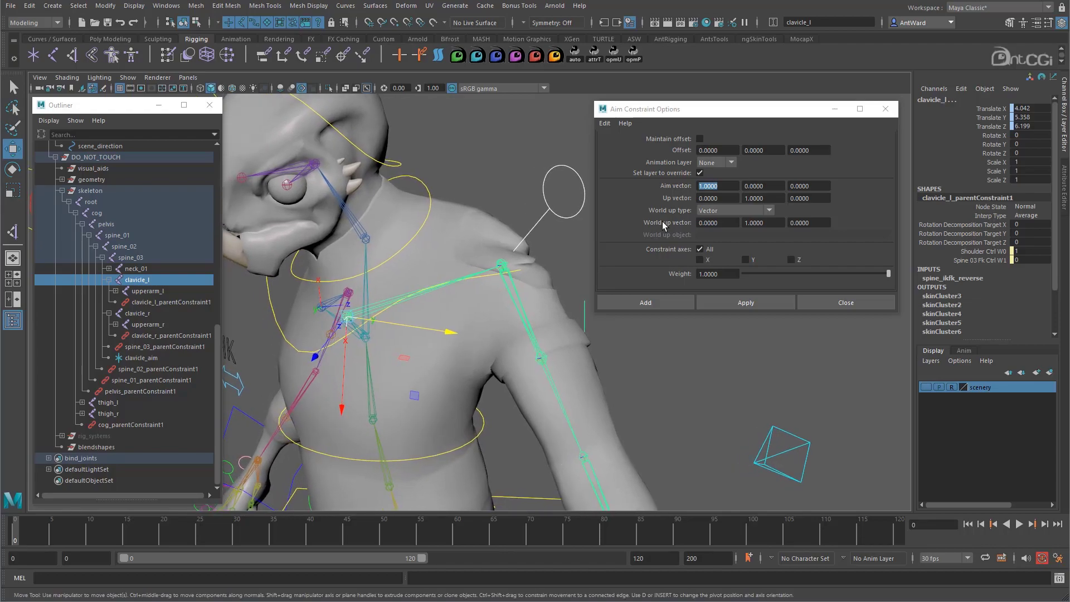
{"action": "left_click", "coordinate": [737, 210]}
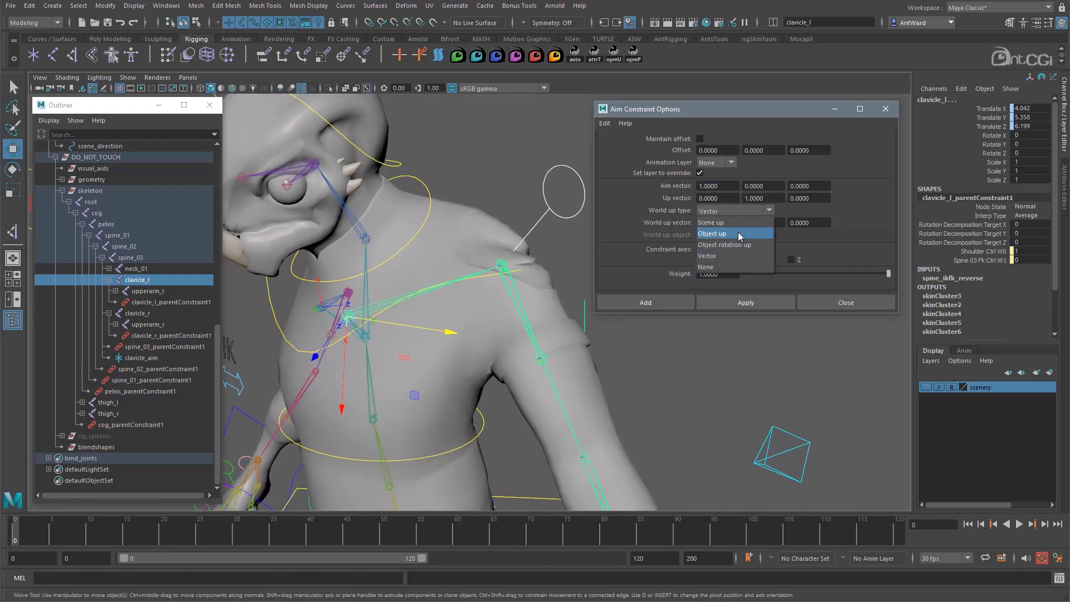
{"action": "left_click", "coordinate": [737, 233]}
{"action": "left_click", "coordinate": [737, 232]}
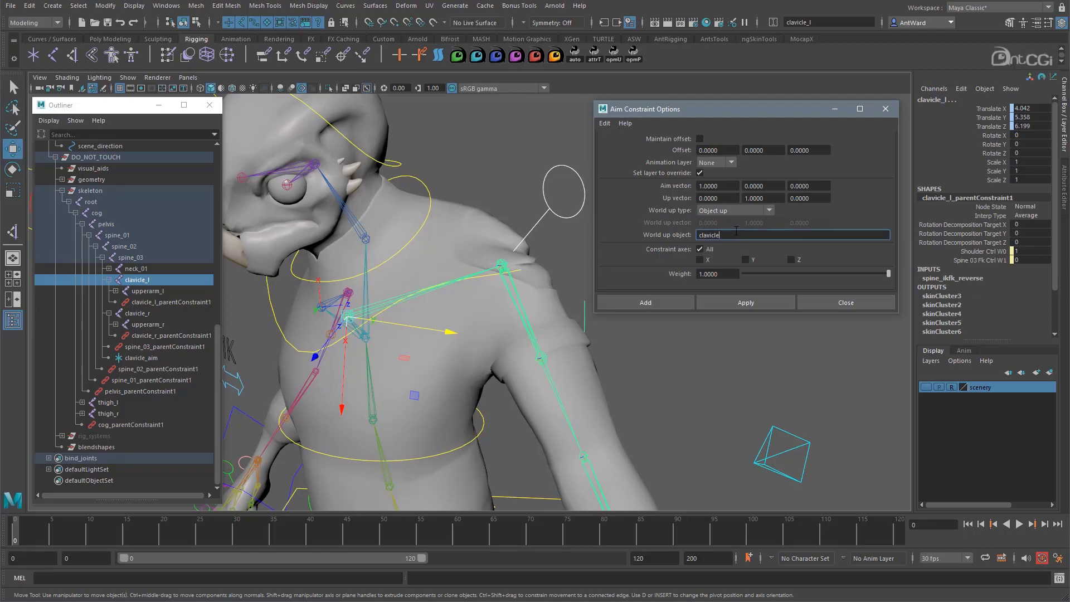
{"action": "key", "text": "Return"}
{"action": "left_click_drag", "start_coordinate": [342, 335], "coordinate": [361, 343], "text": "alt"}
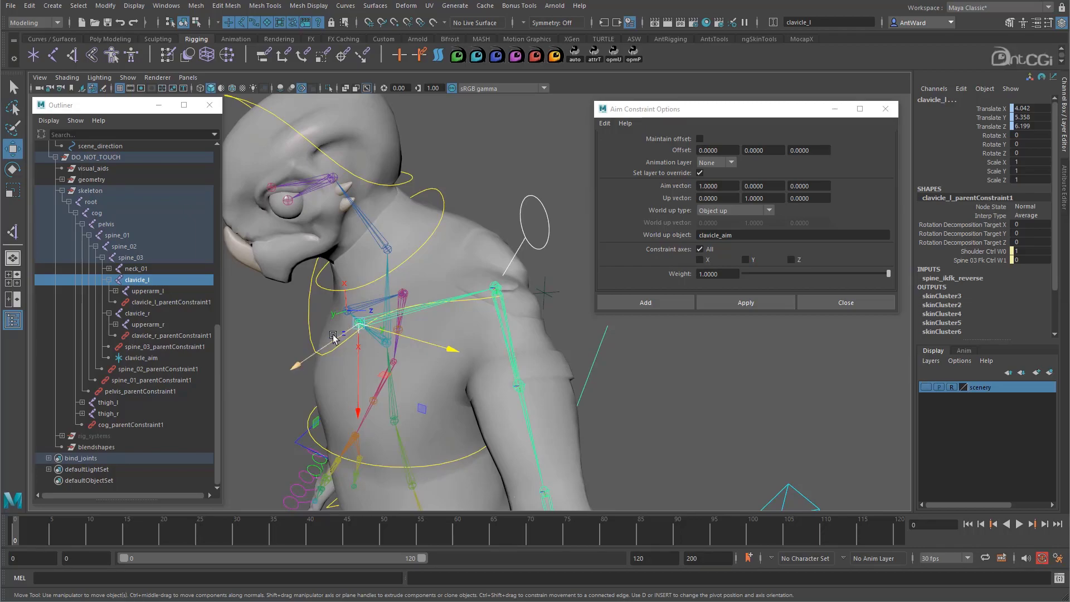
Step: Set the up vector to 0, 0, -1
{"action": "left_click_drag", "start_coordinate": [814, 199], "coordinate": [773, 201]}
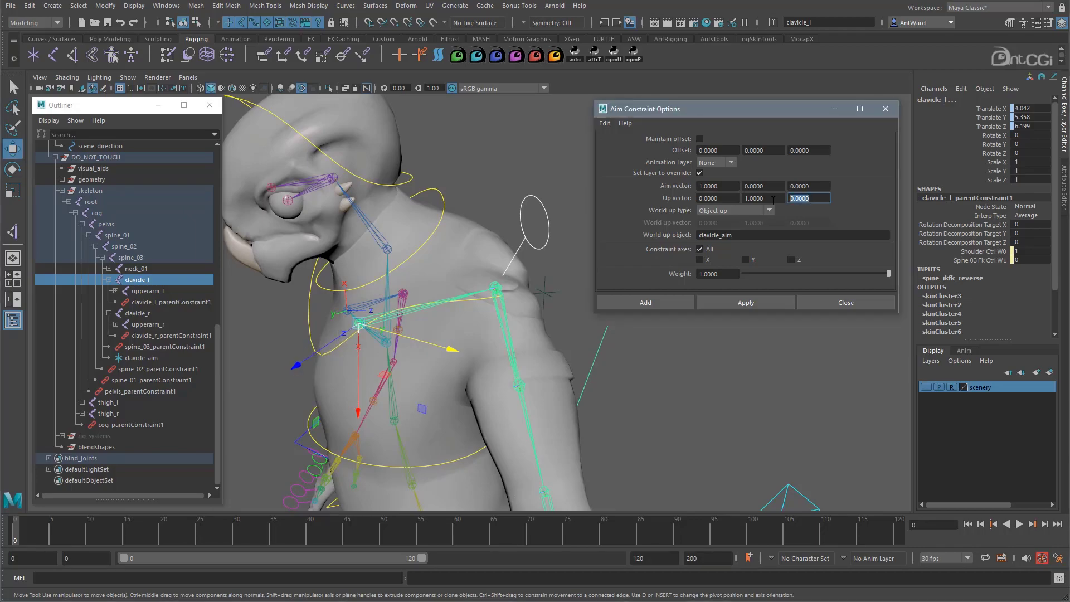
{"action": "type", "text": "-1"}
{"action": "key", "text": "Return"}
{"action": "left_click", "coordinate": [761, 198]}
{"action": "left_click_drag", "start_coordinate": [774, 199], "coordinate": [730, 198]}
{"action": "type", "text": "0"}
{"action": "key", "text": "Return"}
{"action": "left_click_drag", "start_coordinate": [521, 241], "coordinate": [484, 243], "text": "alt"}
{"action": "left_click_drag", "start_coordinate": [526, 295], "coordinate": [535, 301], "text": "alt"}
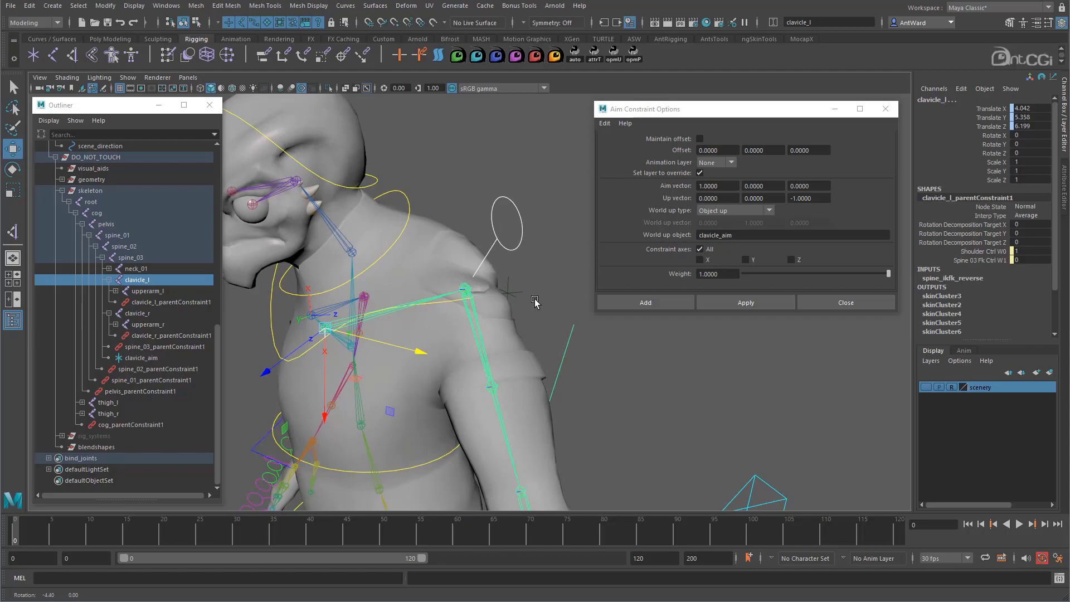
Step: Apply a trial aim constraint to clavicle_l, inspect it, and undo it
{"action": "left_click", "coordinate": [744, 304]}
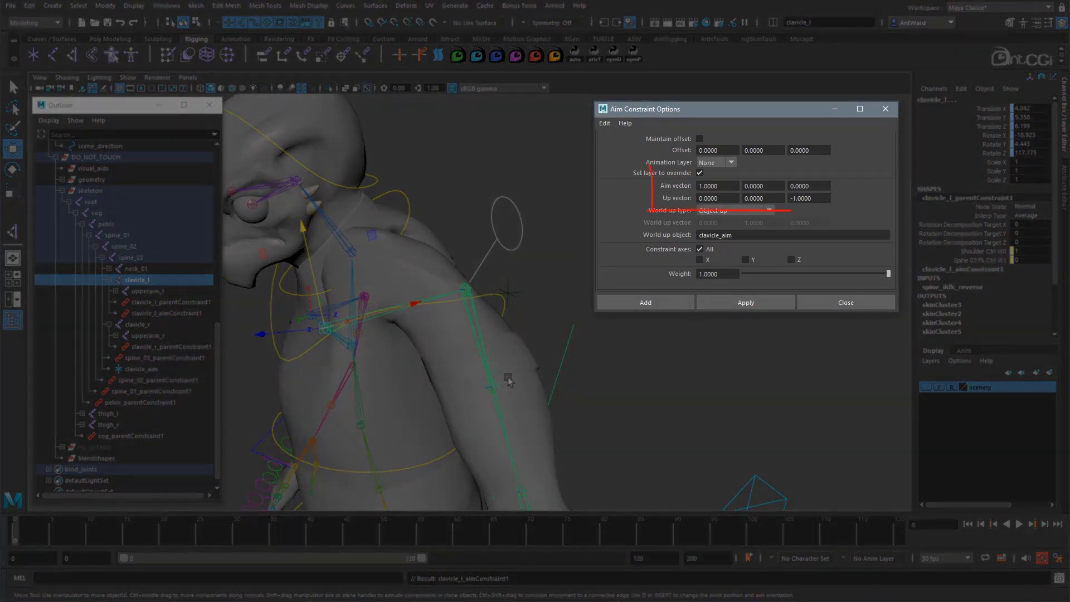
{"action": "left_click_drag", "start_coordinate": [509, 381], "coordinate": [518, 378], "text": "alt"}
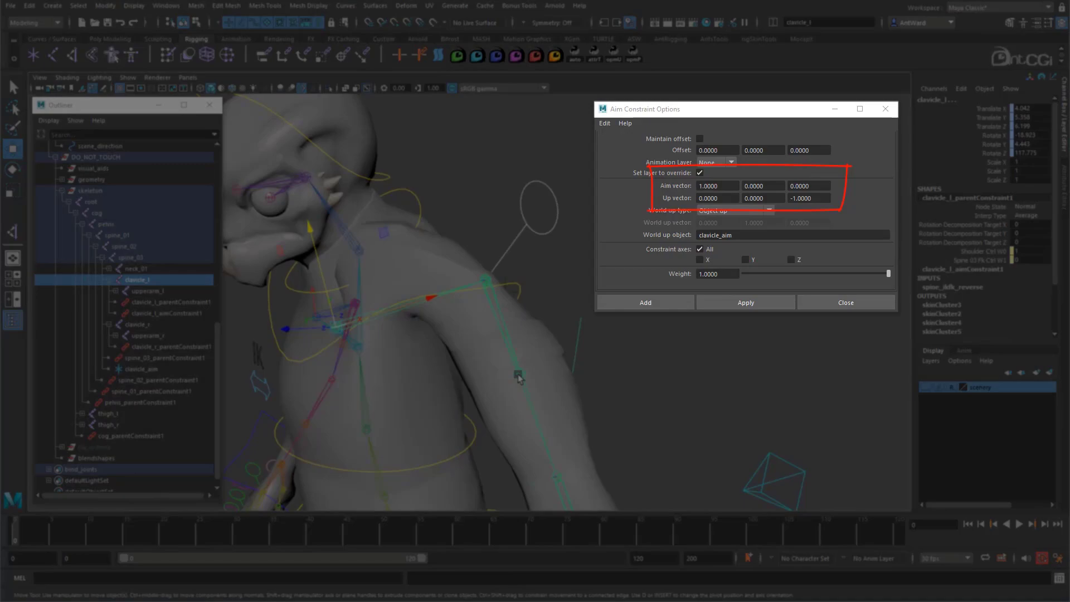
{"action": "key", "text": "ctrl+z"}
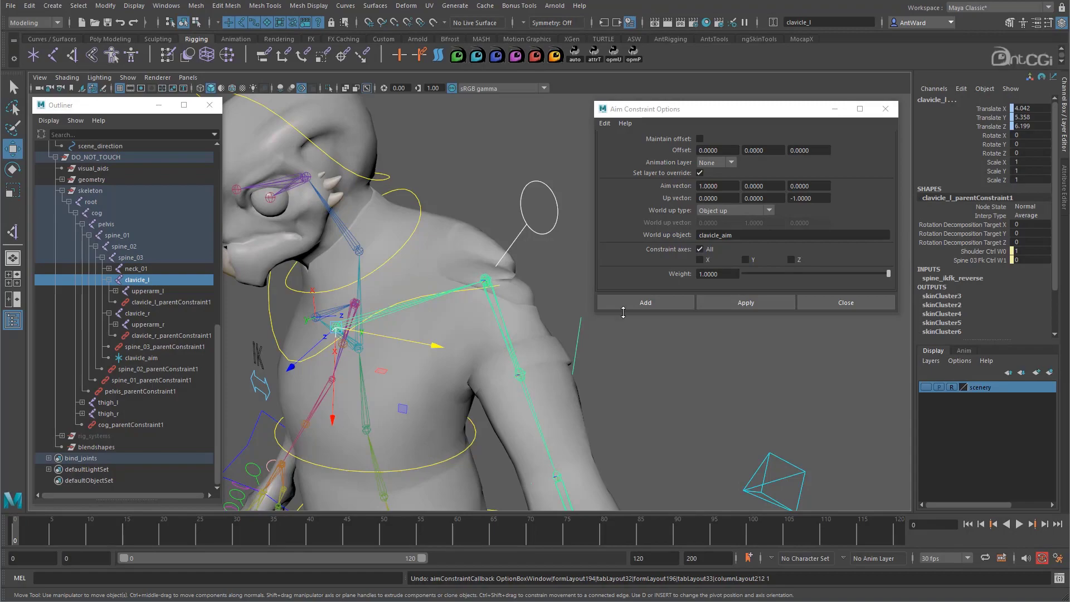
Step: Change the aim vector to 0, 1, 0 and reapply the constraint to clavicle_l
{"action": "left_click_drag", "start_coordinate": [724, 188], "coordinate": [676, 186]}
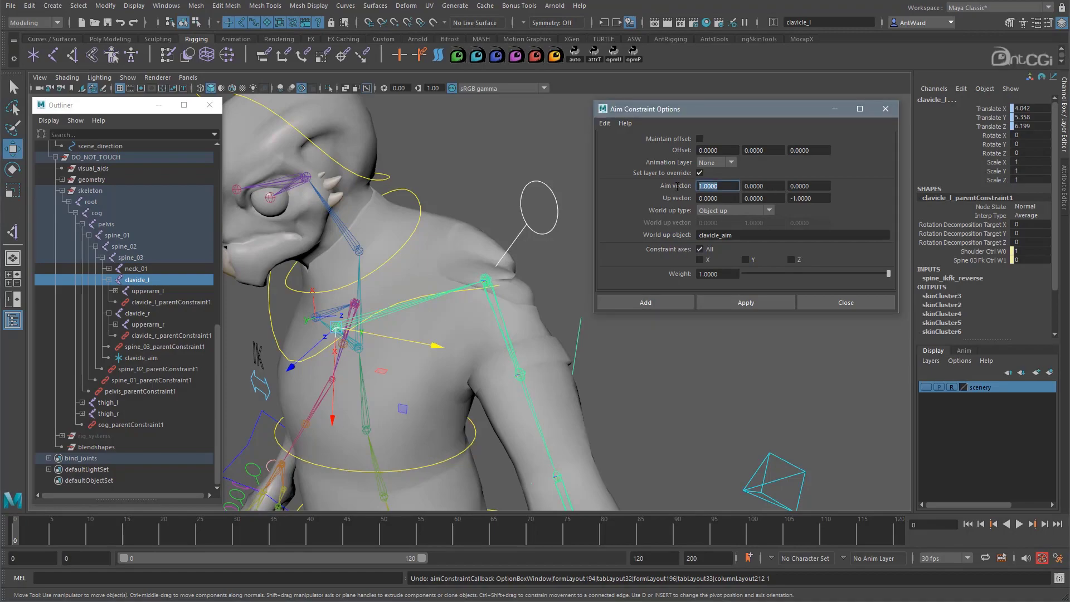
{"action": "type", "text": "0"}
{"action": "key", "text": "Tab"}
{"action": "type", "text": "1"}
{"action": "key", "text": "Return"}
{"action": "left_click", "coordinate": [748, 303]}
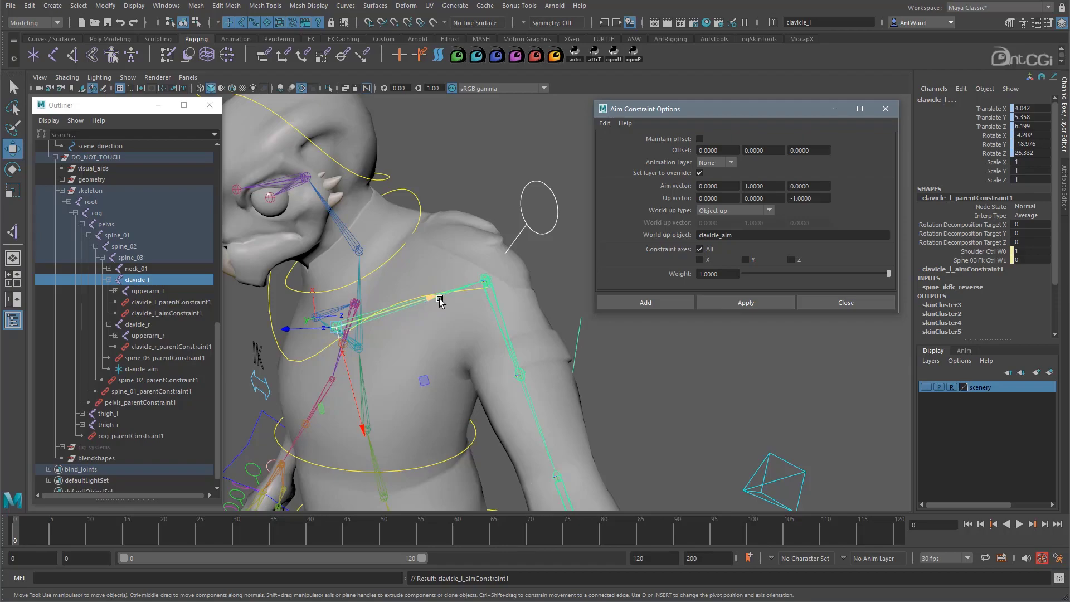
{"action": "left_click_drag", "start_coordinate": [431, 337], "coordinate": [491, 371], "text": "alt"}
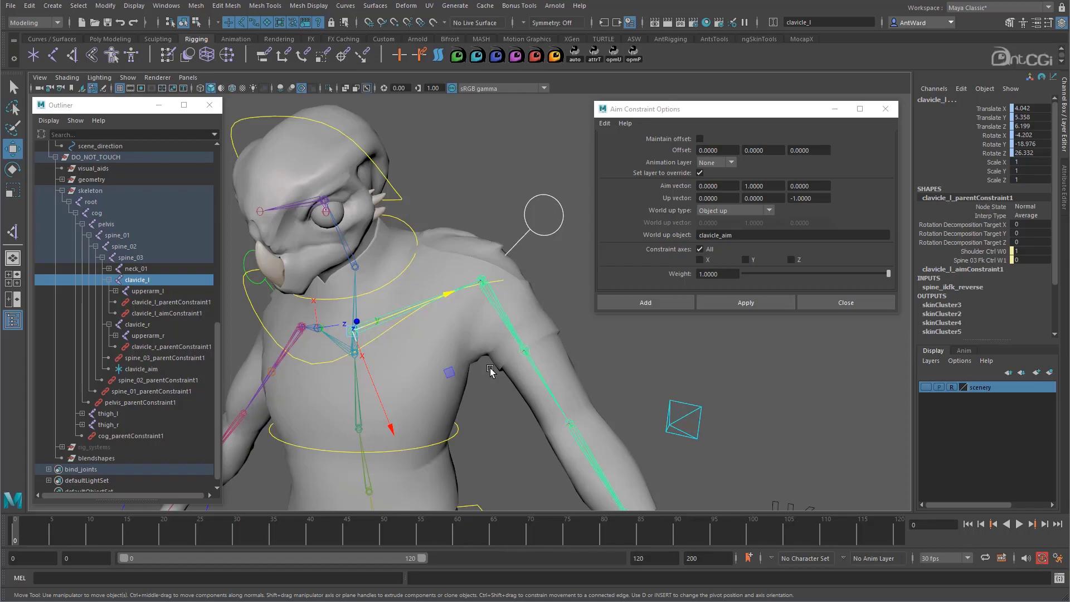
Step: Undo the clavicle constraint and zero the left arm root control's translate values
{"action": "key", "text": "ctrl+z"}
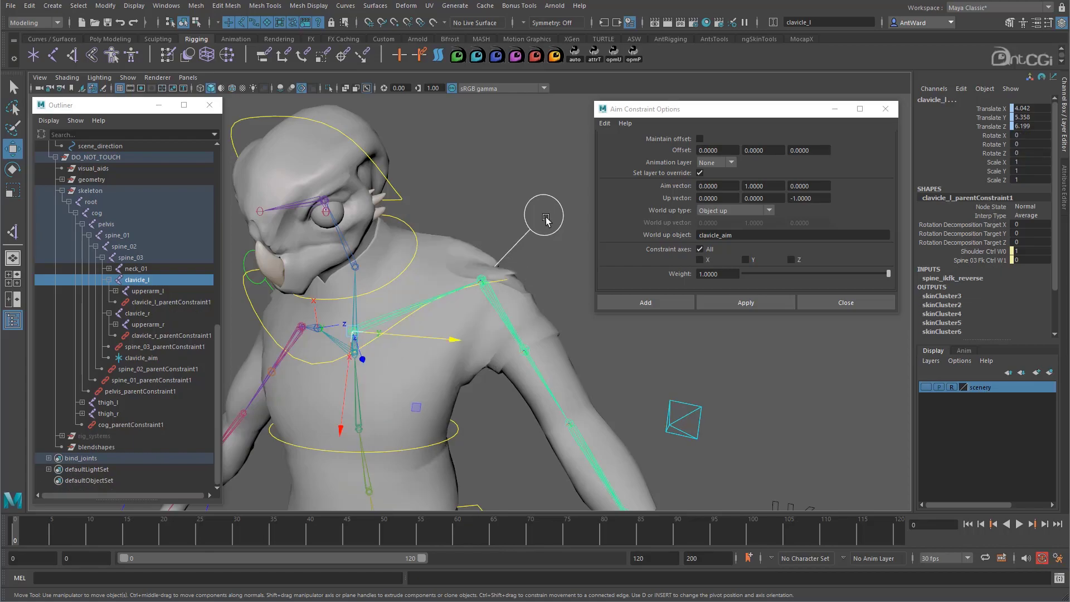
{"action": "left_click", "coordinate": [544, 235]}
{"action": "left_click_drag", "start_coordinate": [1032, 109], "coordinate": [1033, 126]}
{"action": "type", "text": "0"}
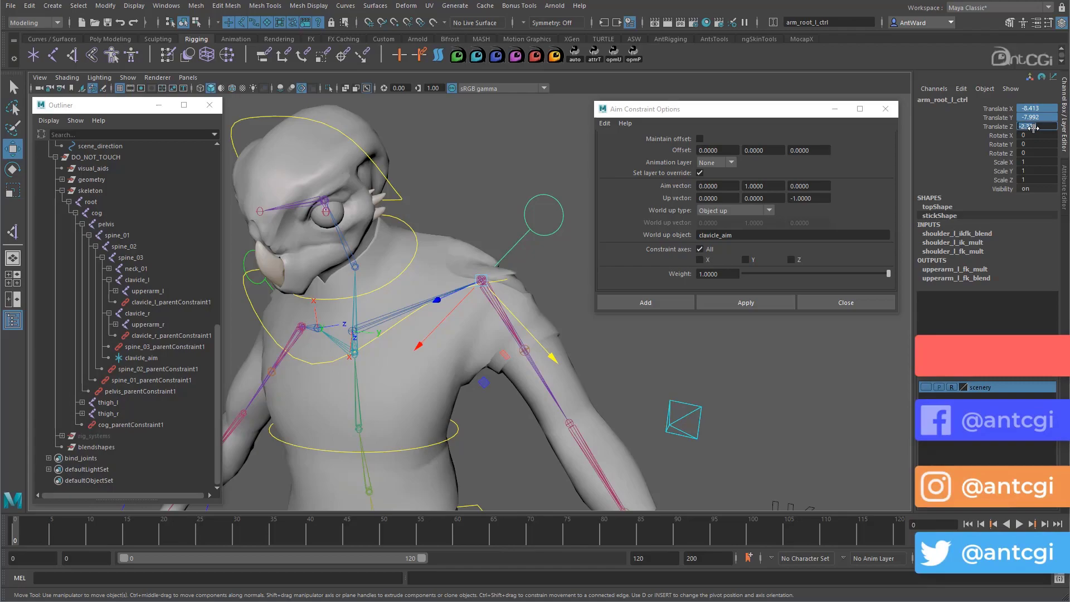
{"action": "key", "text": "Return"}
Step: Reapply the aim constraint to clavicle_l for a check, then undo it
{"action": "left_click_drag", "start_coordinate": [358, 347], "coordinate": [349, 339], "text": "alt"}
{"action": "middle_click_drag", "start_coordinate": [349, 339], "coordinate": [396, 322], "text": "alt"}
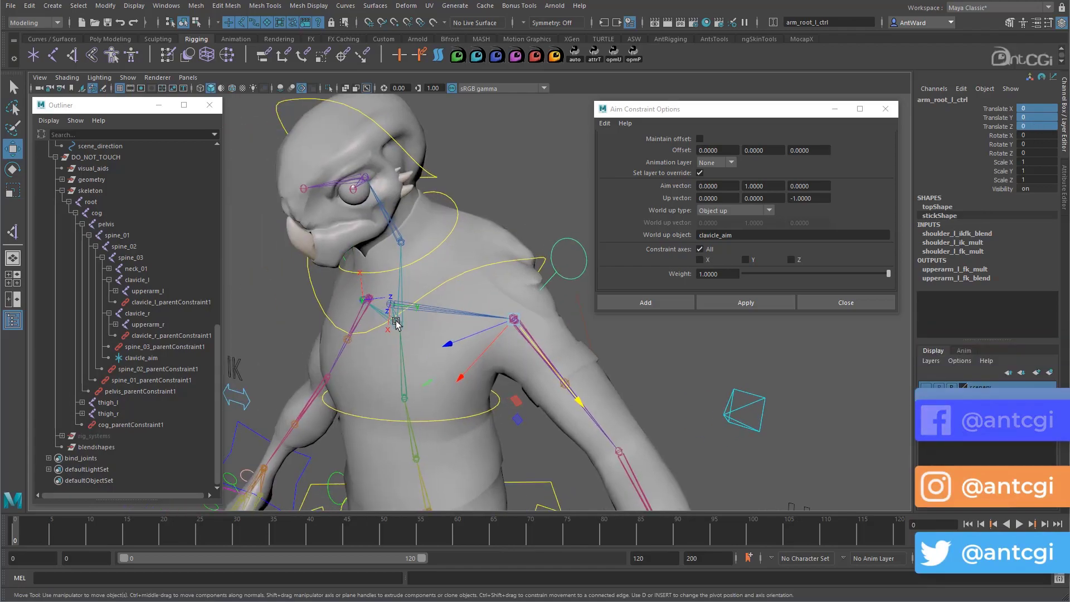
{"action": "left_click", "coordinate": [426, 308]}
{"action": "left_click_drag", "start_coordinate": [425, 325], "coordinate": [419, 327], "text": "alt"}
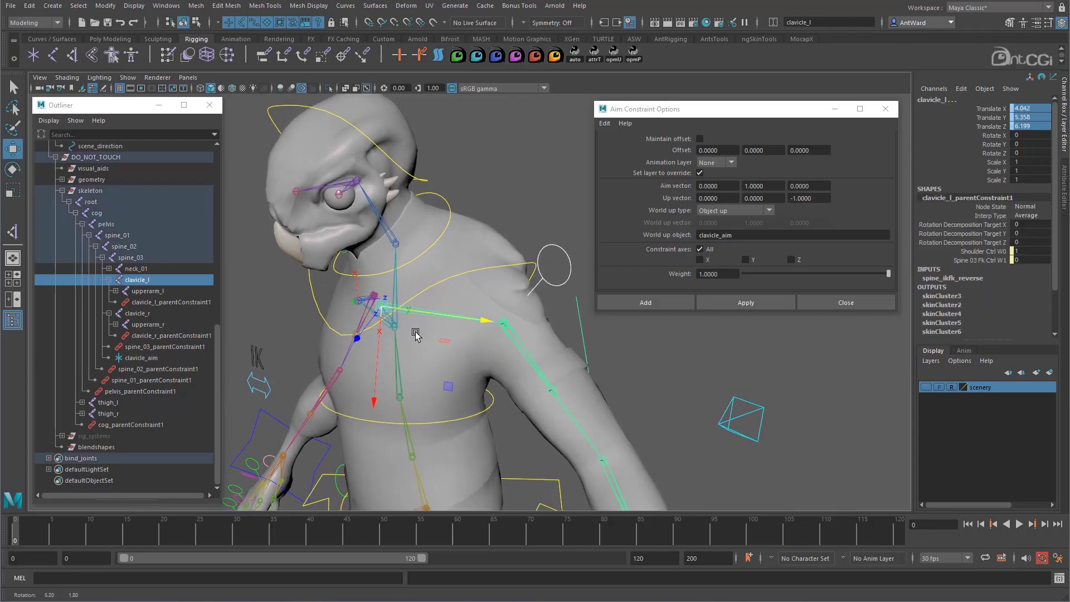
{"action": "left_click", "coordinate": [741, 304]}
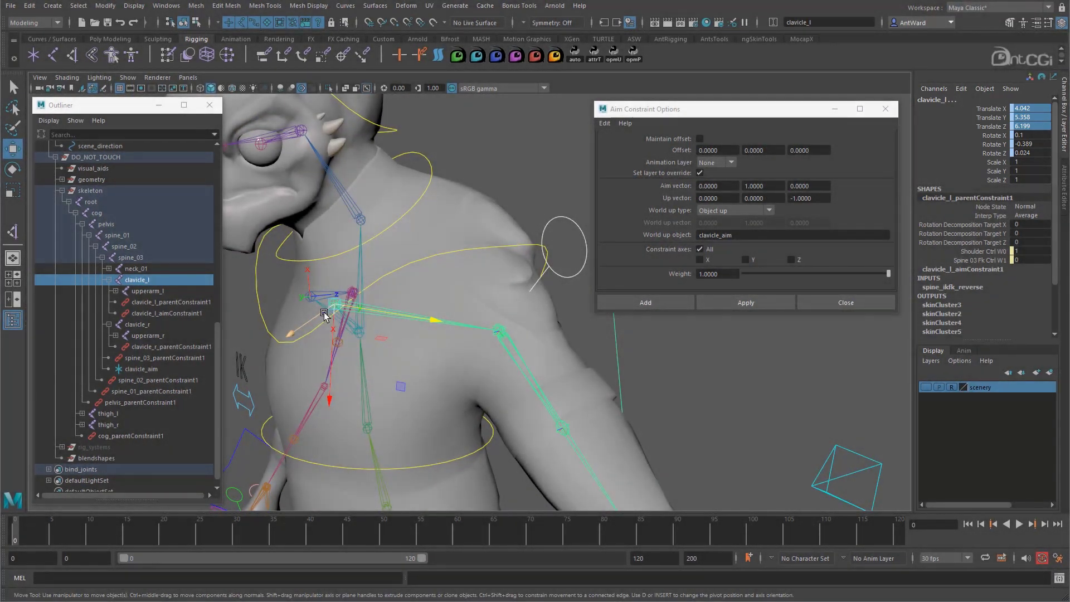
{"action": "key", "text": "ctrl+z"}
Step: Raise clavicle_aim to Translate Y 7.585 and aim-constrain clavicle_l toward it
{"action": "left_click_drag", "start_coordinate": [325, 315], "coordinate": [407, 327], "text": "alt"}
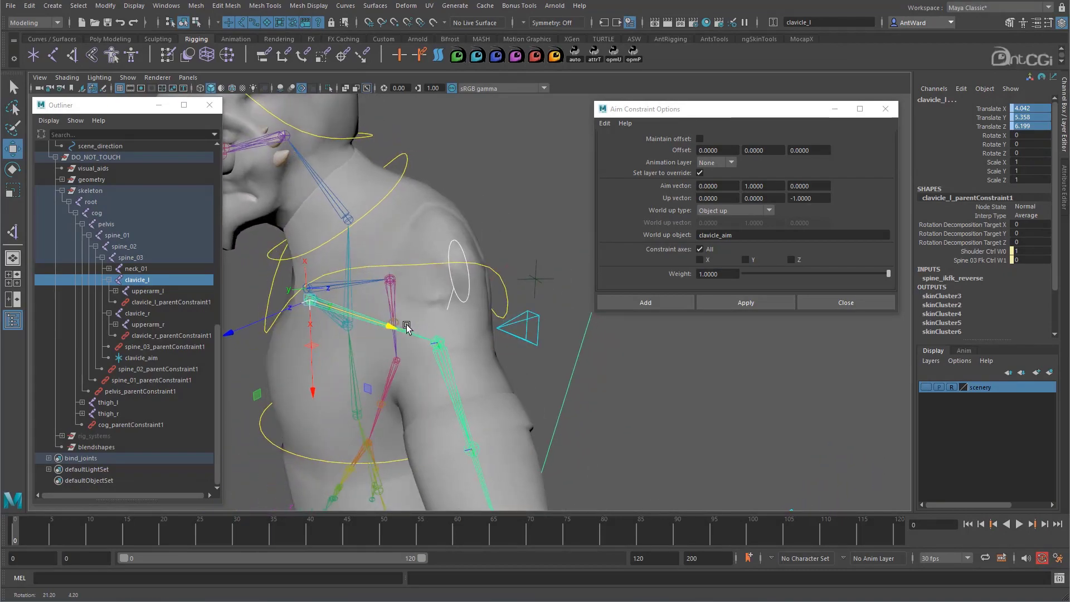
{"action": "left_click", "coordinate": [536, 279]}
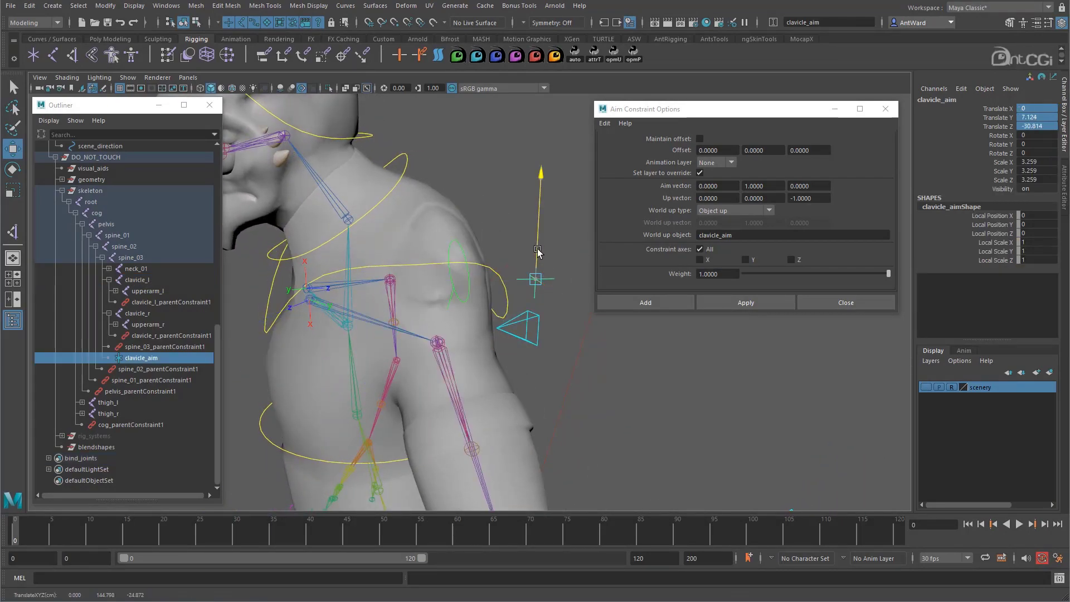
{"action": "left_click_drag", "start_coordinate": [537, 249], "coordinate": [537, 247]}
{"action": "left_click_drag", "start_coordinate": [386, 351], "coordinate": [407, 350], "text": "alt"}
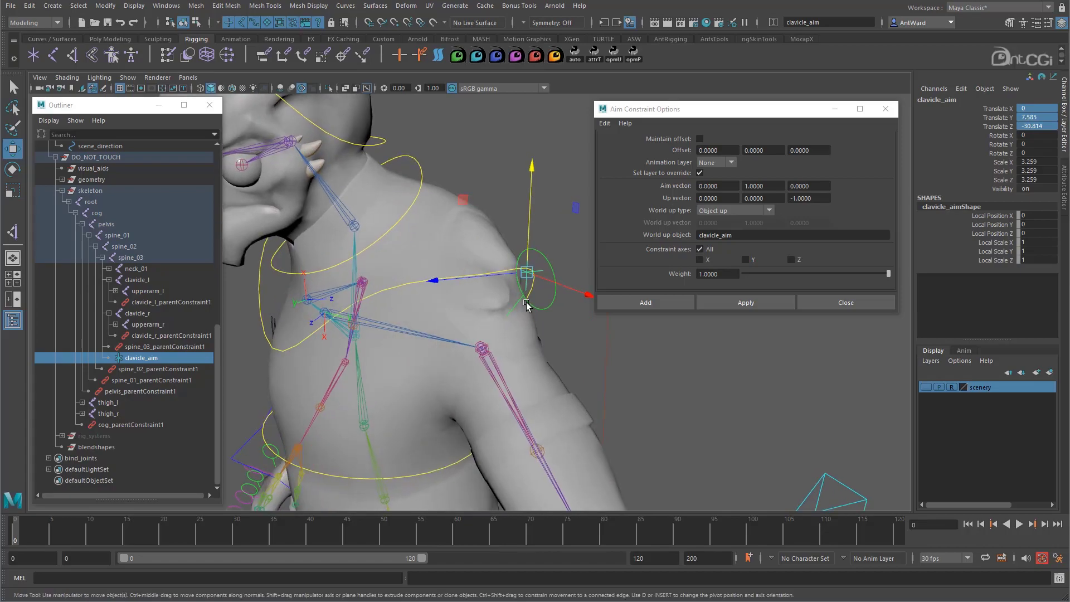
{"action": "left_click", "coordinate": [365, 311], "text": "shift"}
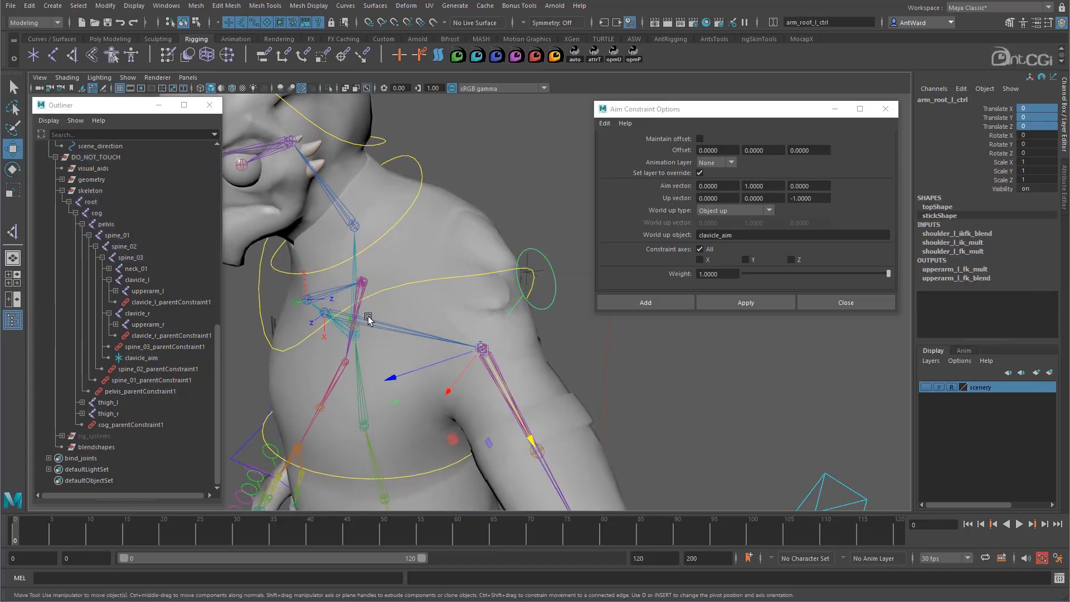
{"action": "left_click", "coordinate": [737, 304]}
Step: Return the left arm root control to zero translation
{"action": "left_click_drag", "start_coordinate": [474, 334], "coordinate": [480, 277], "text": "alt"}
{"action": "left_click", "coordinate": [546, 275]}
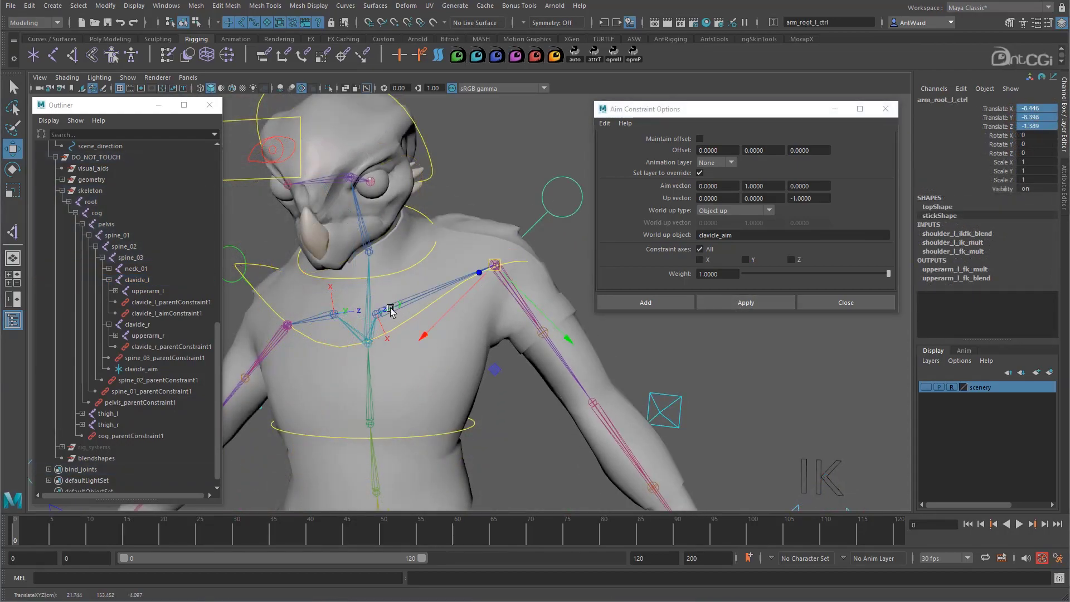
{"action": "key", "text": "ctrl+z"}
{"action": "left_click_drag", "start_coordinate": [394, 371], "coordinate": [446, 374], "text": "alt"}
Step: Aim-constrain clavicle_r using an aim vector of 0, -1, 0
{"action": "left_click", "coordinate": [252, 273]}
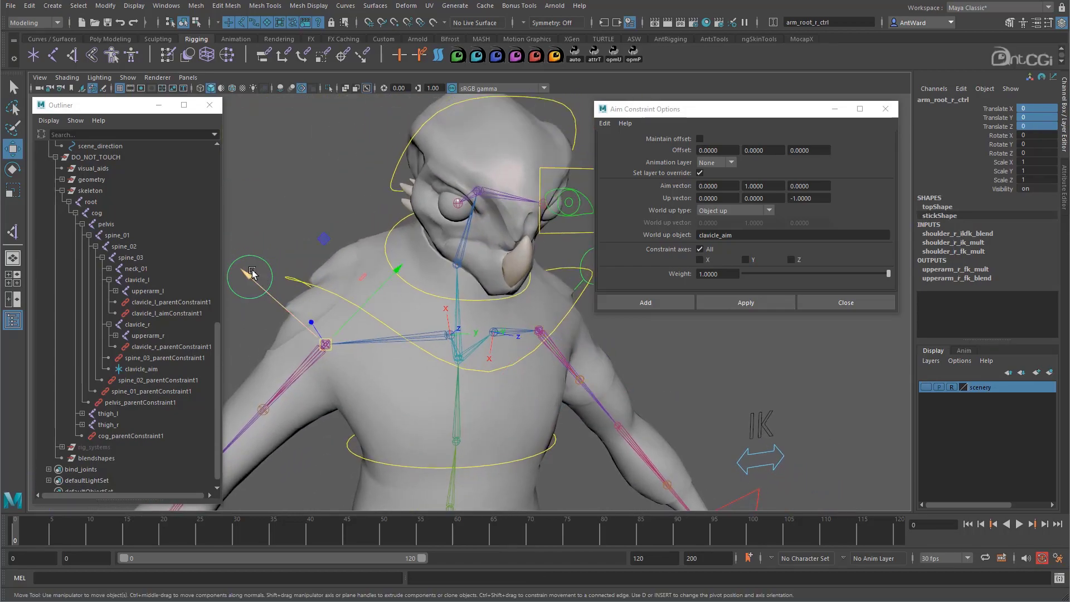
{"action": "left_click", "coordinate": [391, 340]}
{"action": "left_click_drag", "start_coordinate": [392, 340], "coordinate": [446, 356], "text": "alt"}
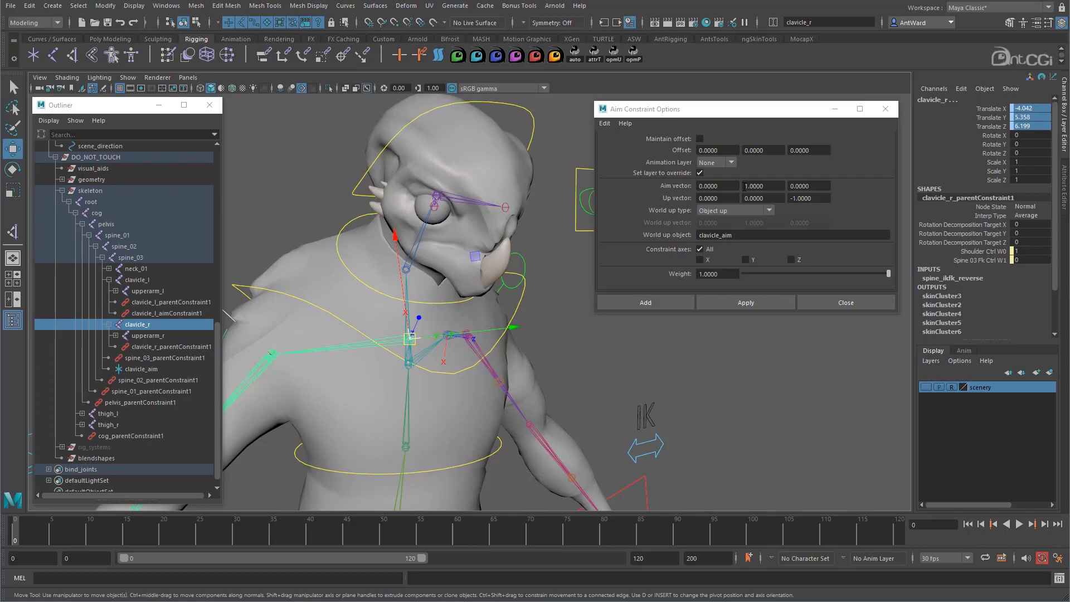
{"action": "left_click", "coordinate": [745, 187]}
{"action": "type", "text": "-"}
{"action": "key", "text": "Return"}
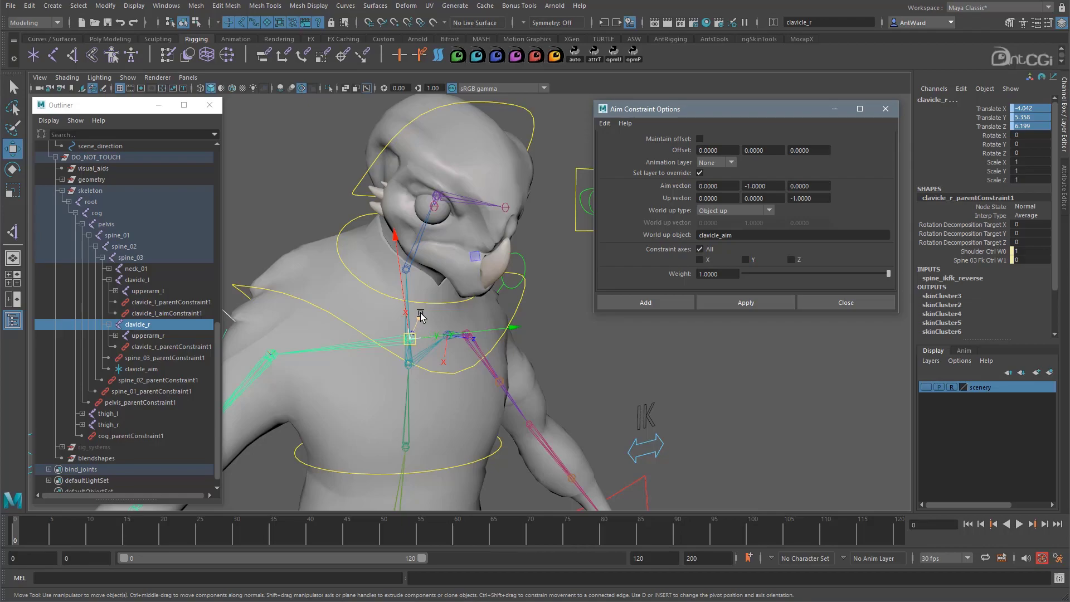
{"action": "left_click_drag", "start_coordinate": [419, 320], "coordinate": [423, 371], "text": "alt"}
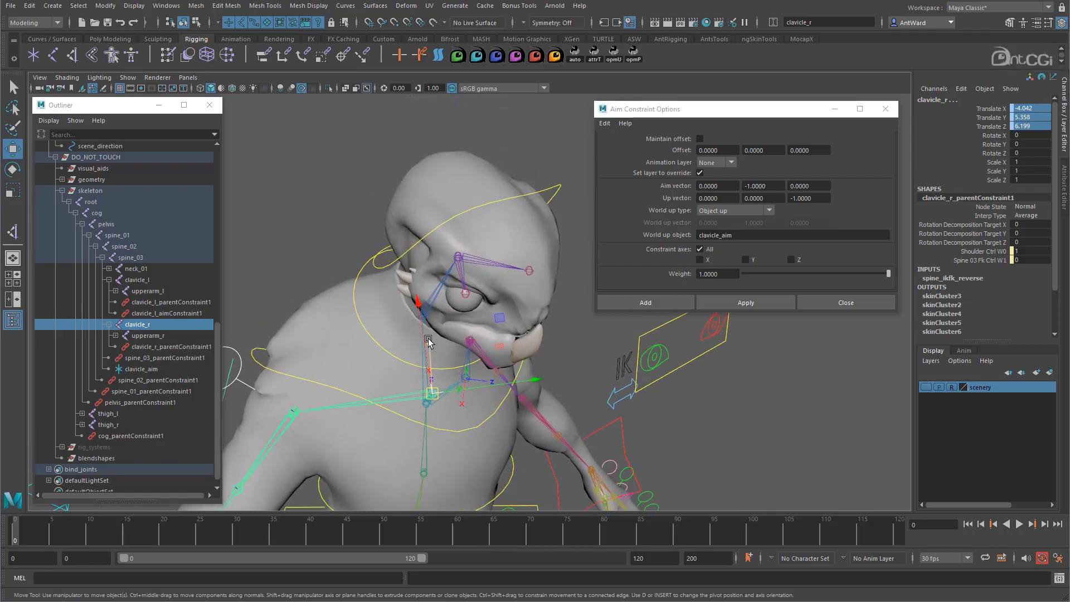
{"action": "left_click", "coordinate": [790, 198]}
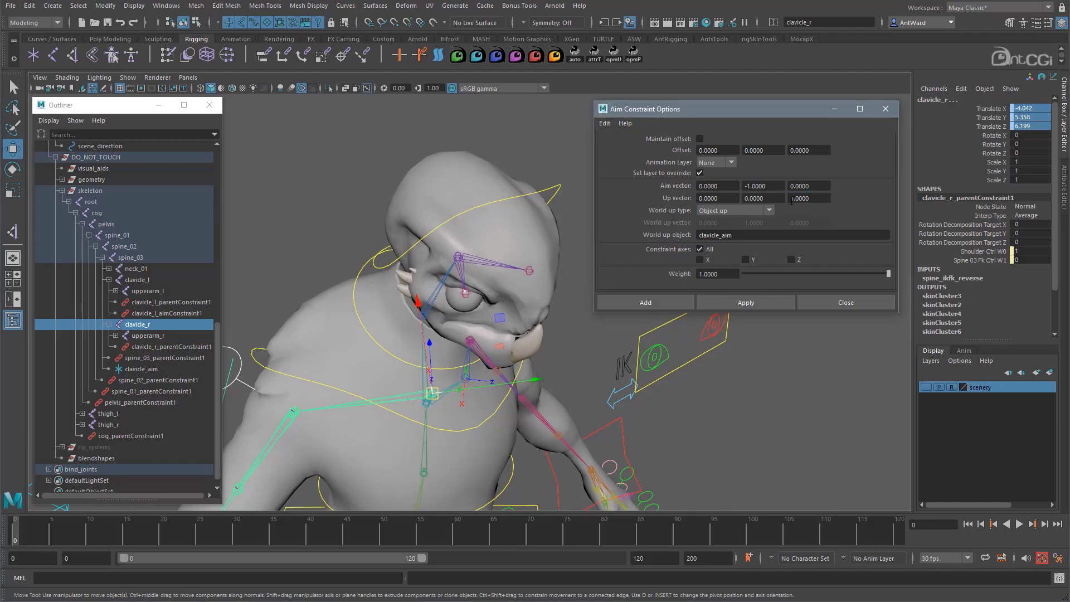
{"action": "middle_click_drag", "start_coordinate": [674, 354], "coordinate": [647, 362], "text": "alt"}
{"action": "left_click", "coordinate": [777, 302]}
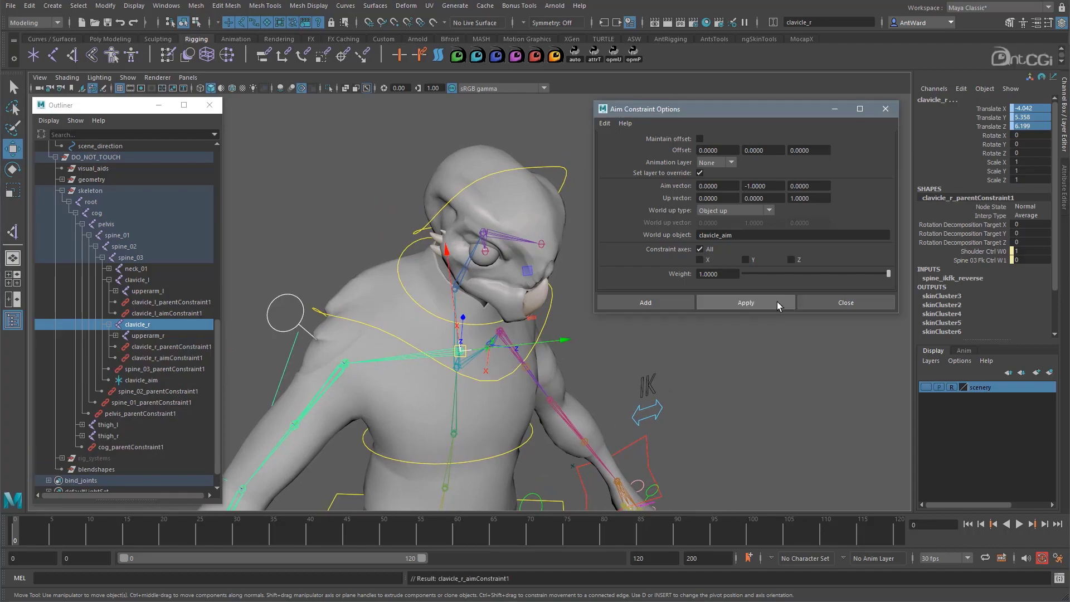
Step: Reset the right arm root control's translation to zero
{"action": "left_click_drag", "start_coordinate": [408, 344], "coordinate": [331, 331], "text": "alt"}
{"action": "left_click", "coordinate": [343, 308]}
{"action": "key", "text": "ctrl+z"}
Step: Rotate chest_ctrl forward to test how the clavicles follow
{"action": "left_click_drag", "start_coordinate": [488, 411], "coordinate": [555, 396], "text": "alt"}
{"action": "left_click", "coordinate": [509, 311]}
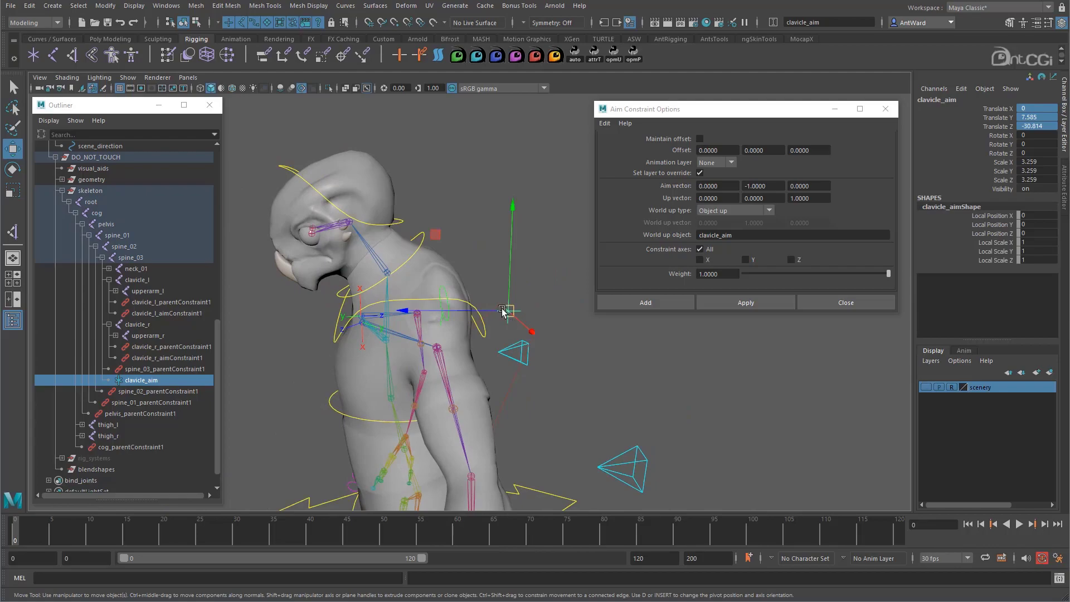
{"action": "right_click_drag", "start_coordinate": [463, 383], "coordinate": [399, 386], "text": "alt"}
{"action": "left_click", "coordinate": [462, 400]}
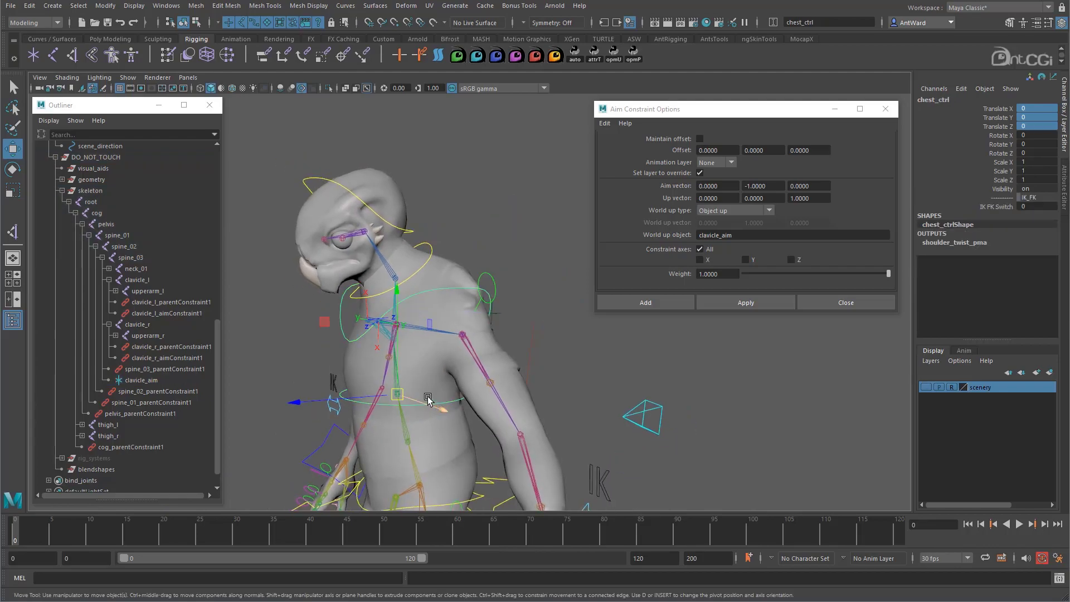
{"action": "key", "text": "e"}
{"action": "left_click_drag", "start_coordinate": [367, 313], "coordinate": [552, 388]}
Step: Undo the chest rotation and create an empty group named hand_l_control_grp
{"action": "key", "text": "ctrl+z"}
{"action": "right_click_drag", "start_coordinate": [552, 389], "coordinate": [458, 388], "text": "alt"}
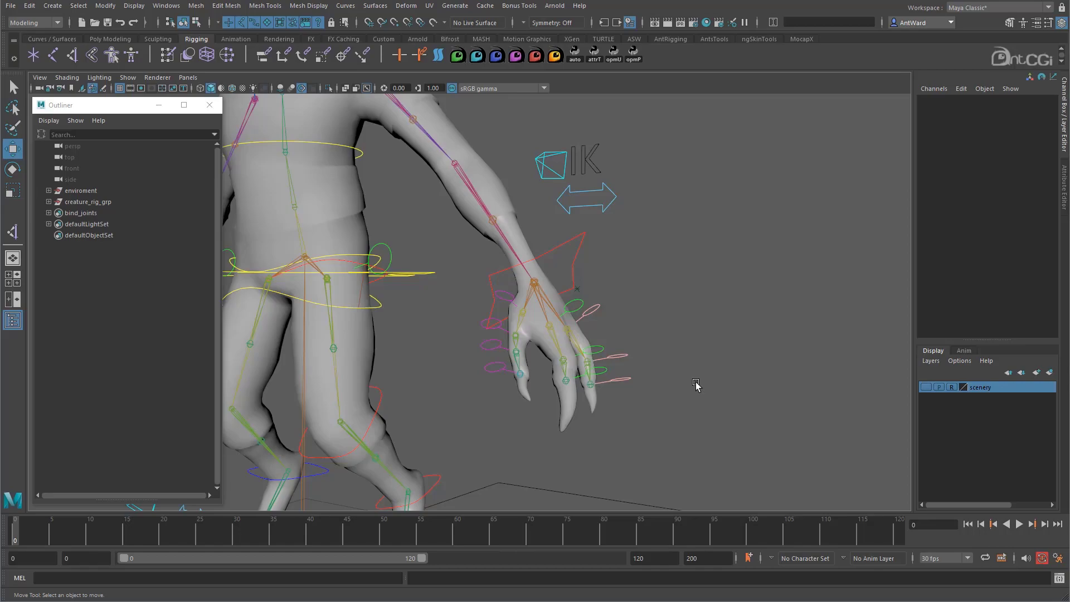
{"action": "key", "text": "ctrl+g"}
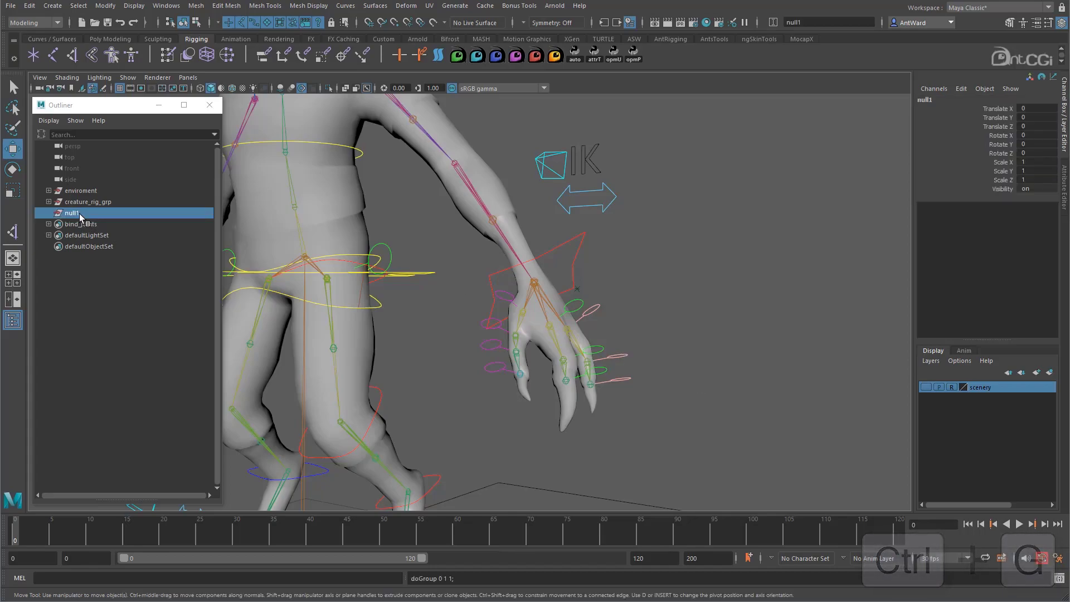
{"action": "double_click", "coordinate": [79, 213]}
{"action": "type", "text": "hand_l_co"}
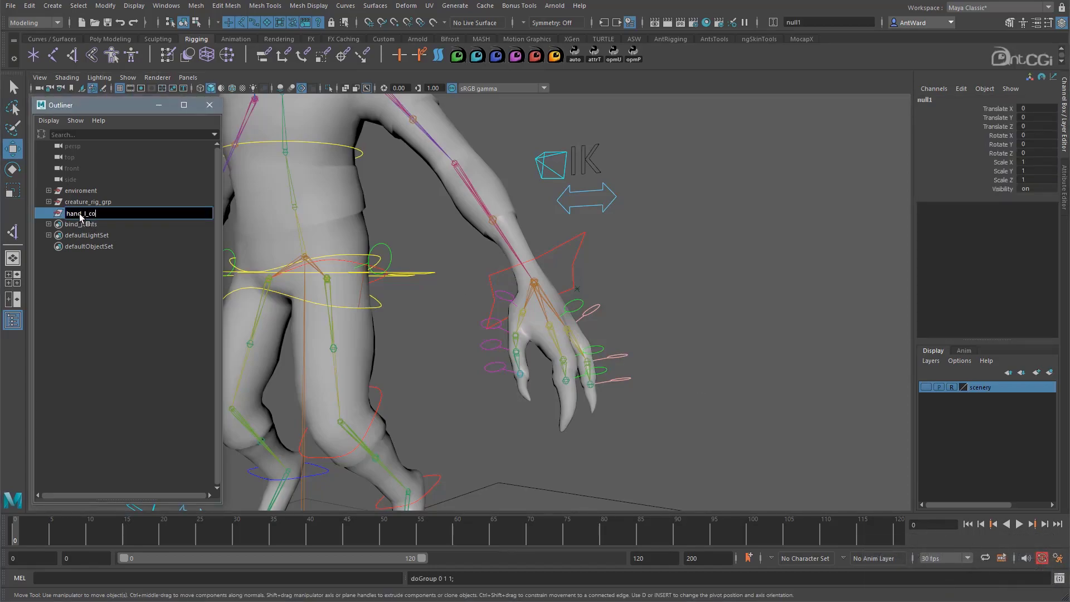
{"action": "type", "text": "ntrol_grp"}
{"action": "key", "text": "Return"}
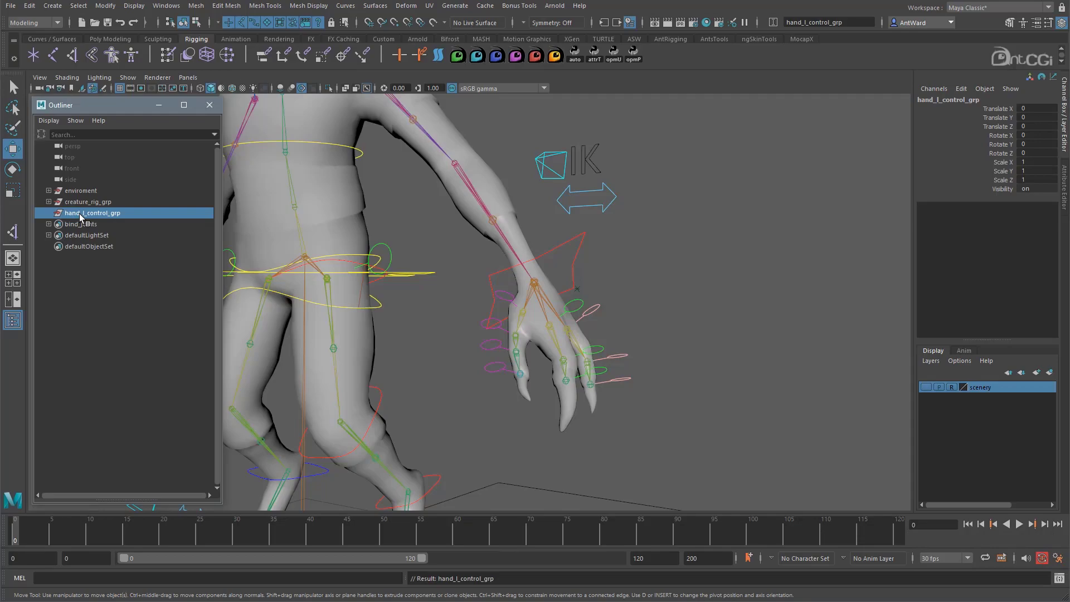
Step: Snap hand_l_control_grp to the hand_l joint's position and rotation
{"action": "left_click", "coordinate": [551, 307]}
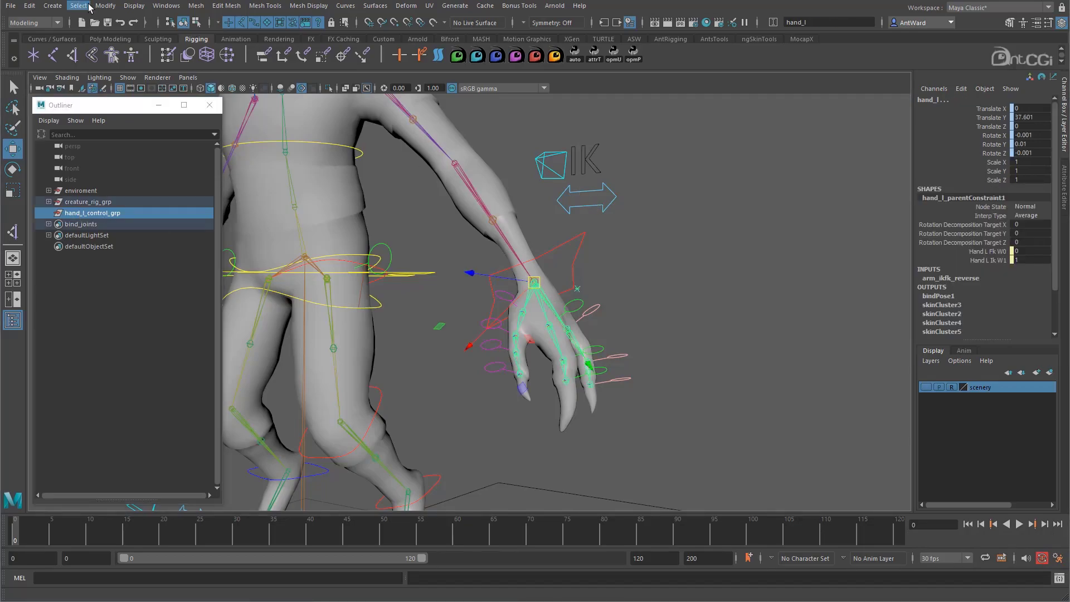
{"action": "left_click", "coordinate": [105, 6]}
{"action": "mouse_move", "coordinate": [167, 67]}
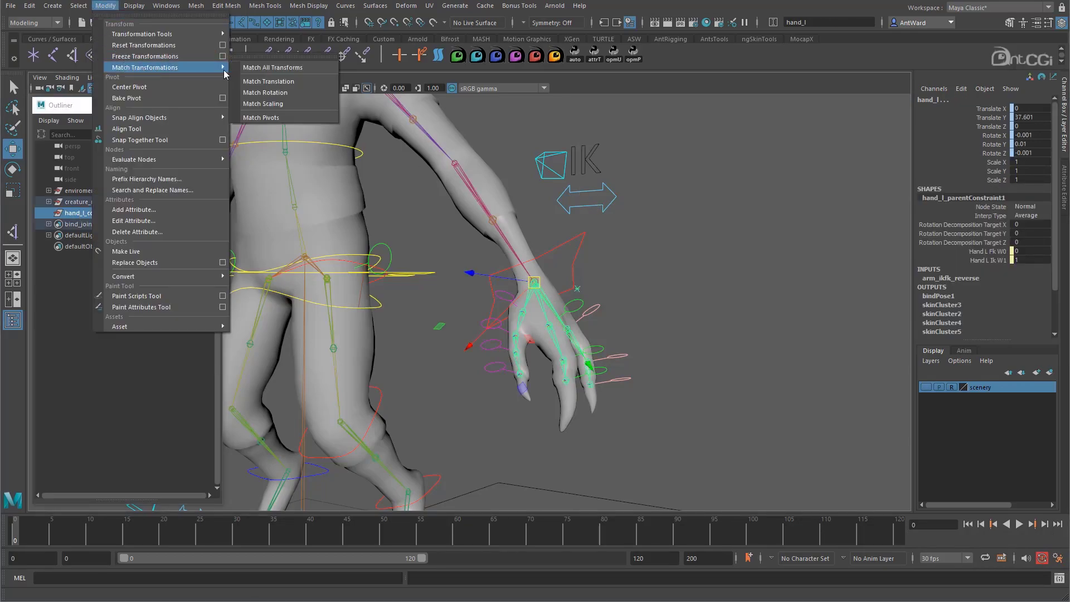
{"action": "left_click", "coordinate": [290, 70]}
{"action": "left_click_drag", "start_coordinate": [501, 312], "coordinate": [483, 302], "text": "alt"}
{"action": "scroll", "coordinate": [484, 302], "scroll_direction": "up", "scroll_amount": 3}
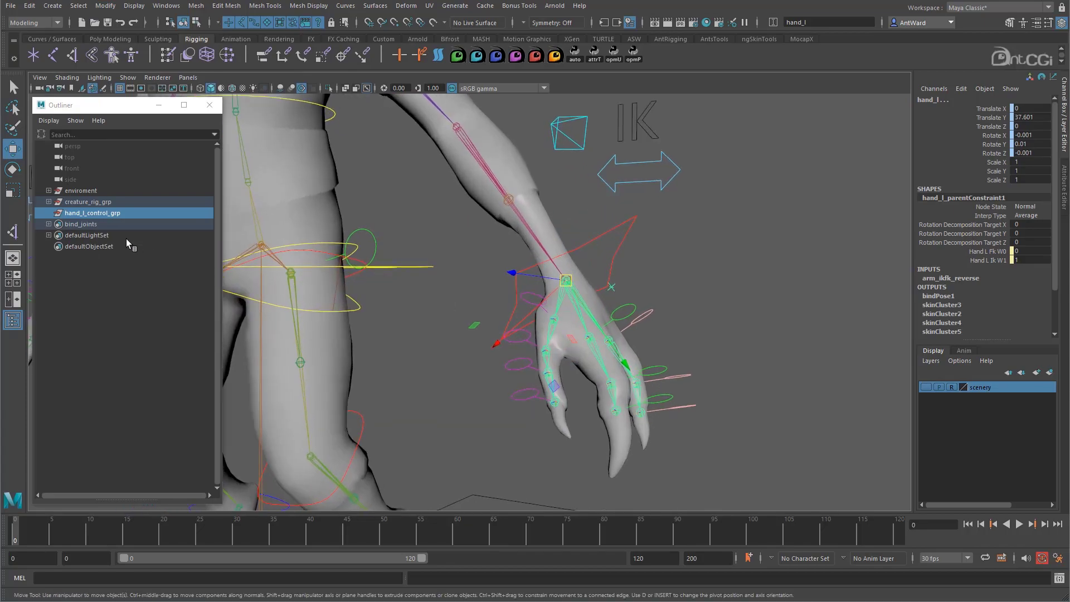
Step: Expand the rig hierarchy in the Outliner and move hand_l_control_grp under root_ctrl
{"action": "left_click", "coordinate": [110, 214]}
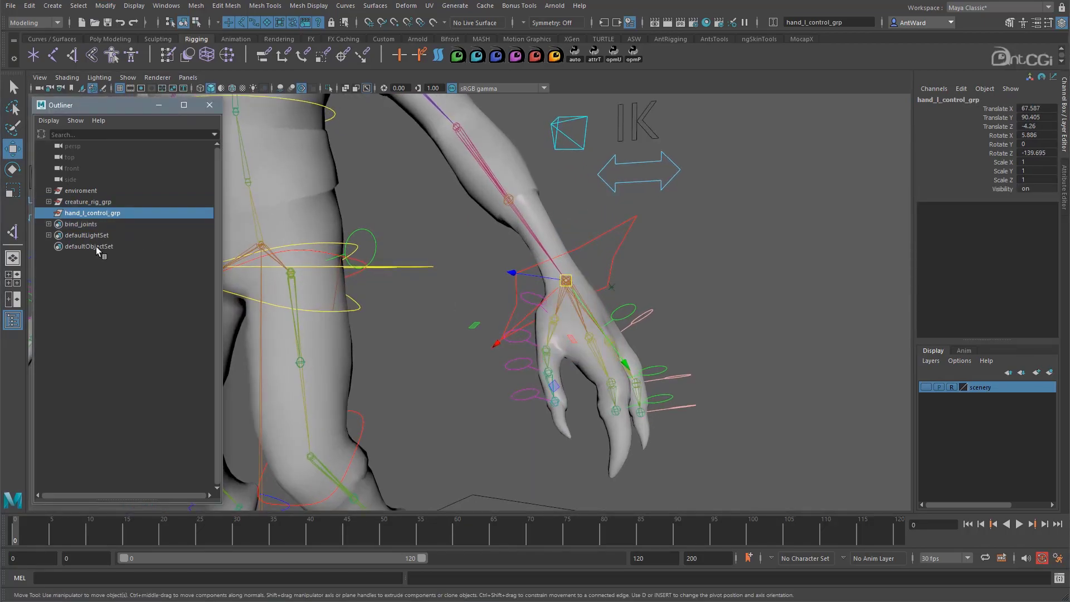
{"action": "left_click", "coordinate": [49, 201]}
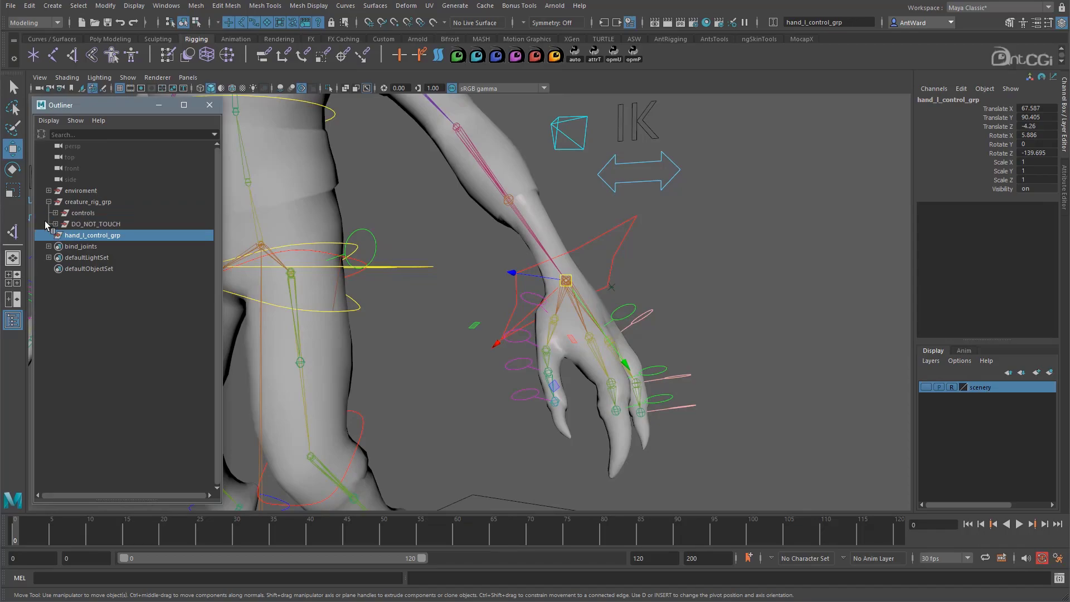
{"action": "left_click", "coordinate": [55, 213]}
{"action": "left_click", "coordinate": [62, 224]}
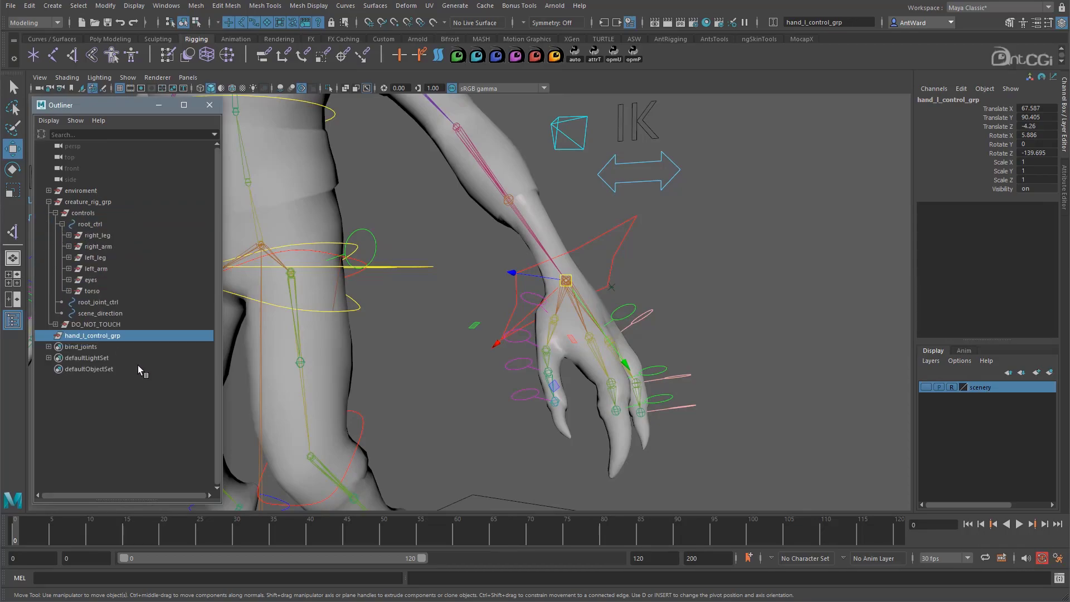
{"action": "middle_click_drag", "start_coordinate": [74, 337], "coordinate": [95, 225]}
Step: Reparent hand_l_control_grp under the left_arm control group
{"action": "left_click_drag", "start_coordinate": [705, 303], "coordinate": [693, 310], "text": "alt"}
{"action": "left_click", "coordinate": [622, 339]}
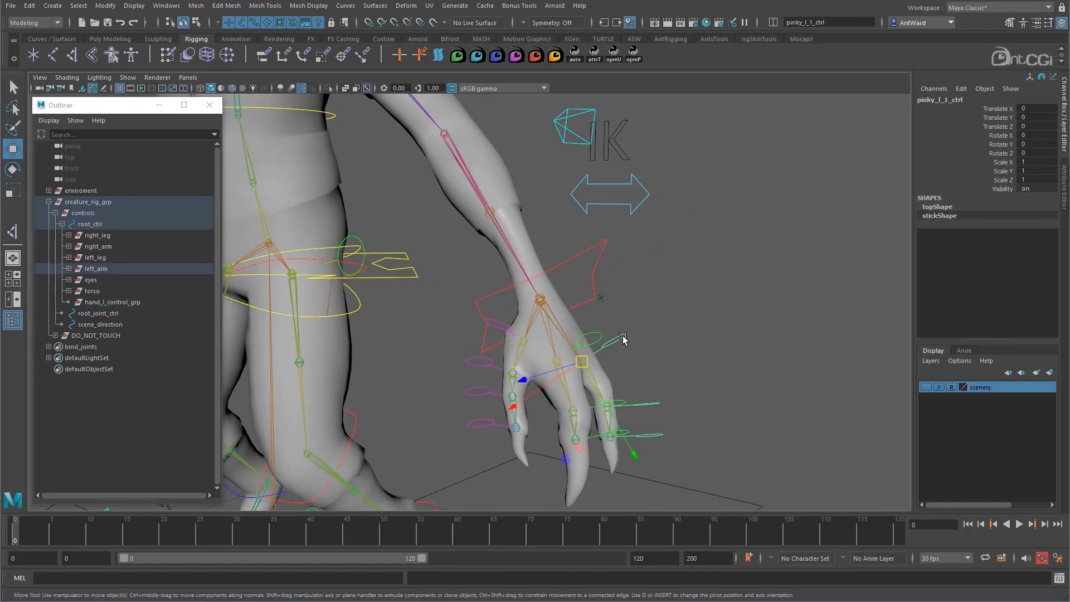
{"action": "left_click", "coordinate": [69, 268]}
{"action": "right_click_drag", "start_coordinate": [549, 326], "coordinate": [212, 251], "text": "alt"}
{"action": "middle_click_drag", "start_coordinate": [211, 251], "coordinate": [237, 285], "text": "alt"}
{"action": "left_click", "coordinate": [112, 270]}
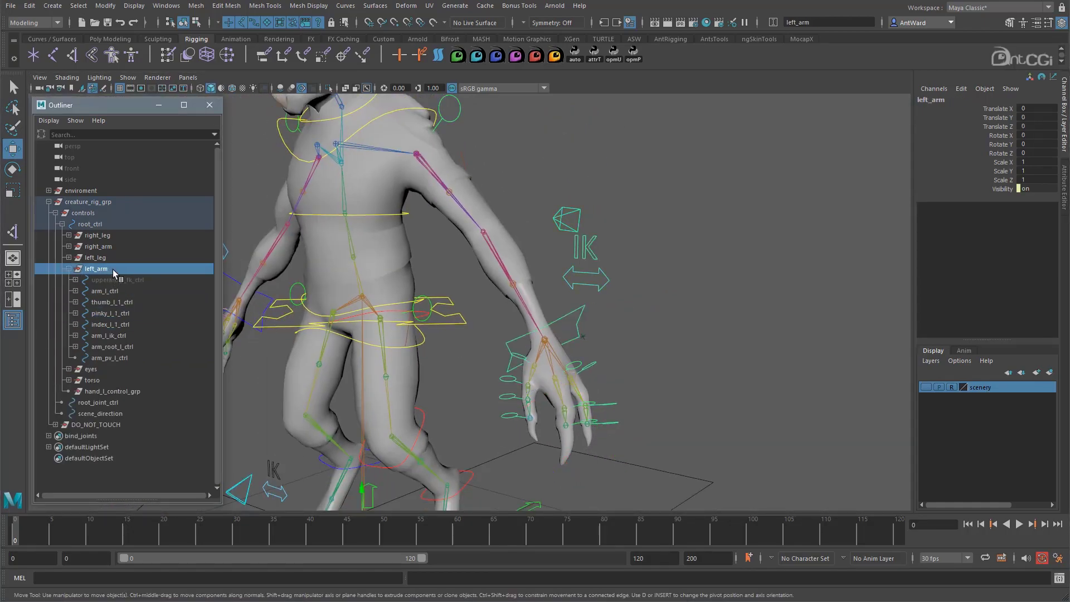
{"action": "left_click", "coordinate": [142, 393]}
{"action": "middle_click_drag", "start_coordinate": [141, 393], "coordinate": [113, 270]}
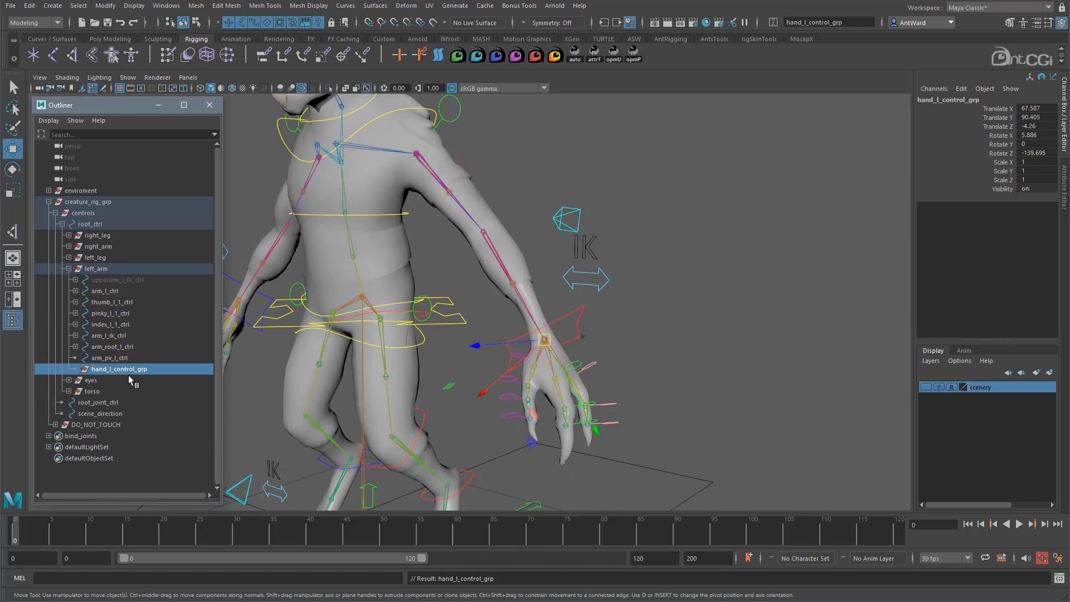
Step: Drag pinky_l_1_ctrl, thumb_l_1_ctrl and index_l_1_ctrl under hand_l_control_grp and expand the group
{"action": "left_click", "coordinate": [595, 363]}
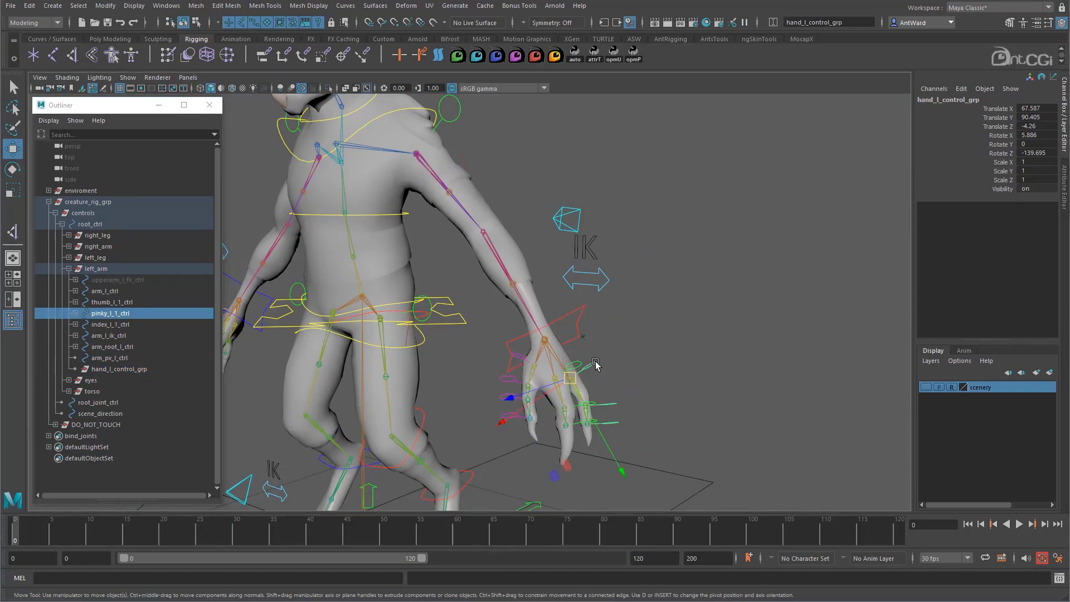
{"action": "left_click", "coordinate": [119, 302], "text": "ctrl"}
{"action": "left_click", "coordinate": [125, 325], "text": "ctrl"}
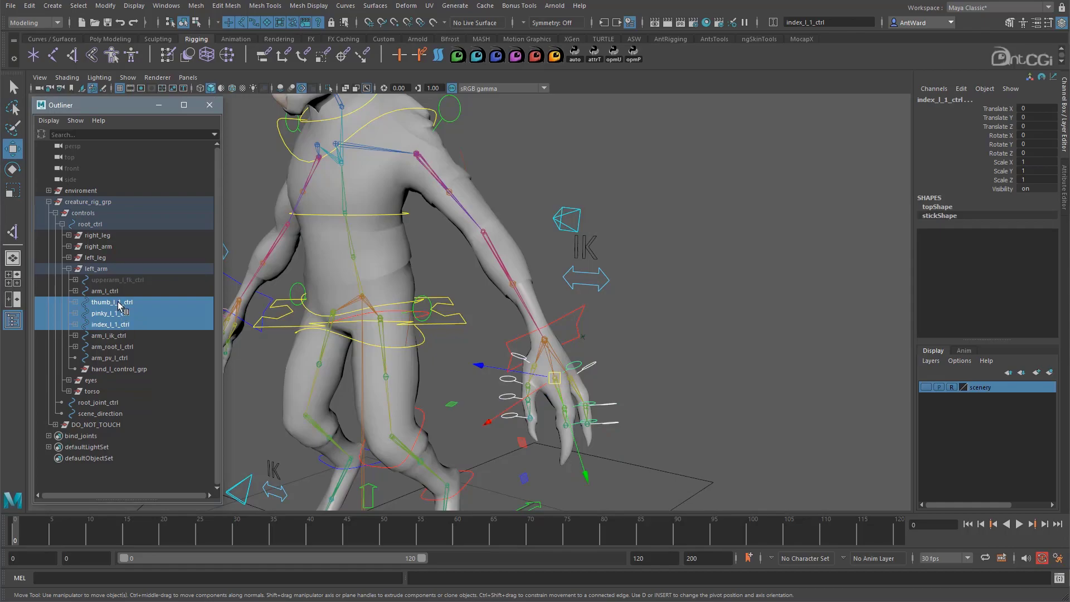
{"action": "middle_click_drag", "start_coordinate": [118, 304], "coordinate": [117, 370]}
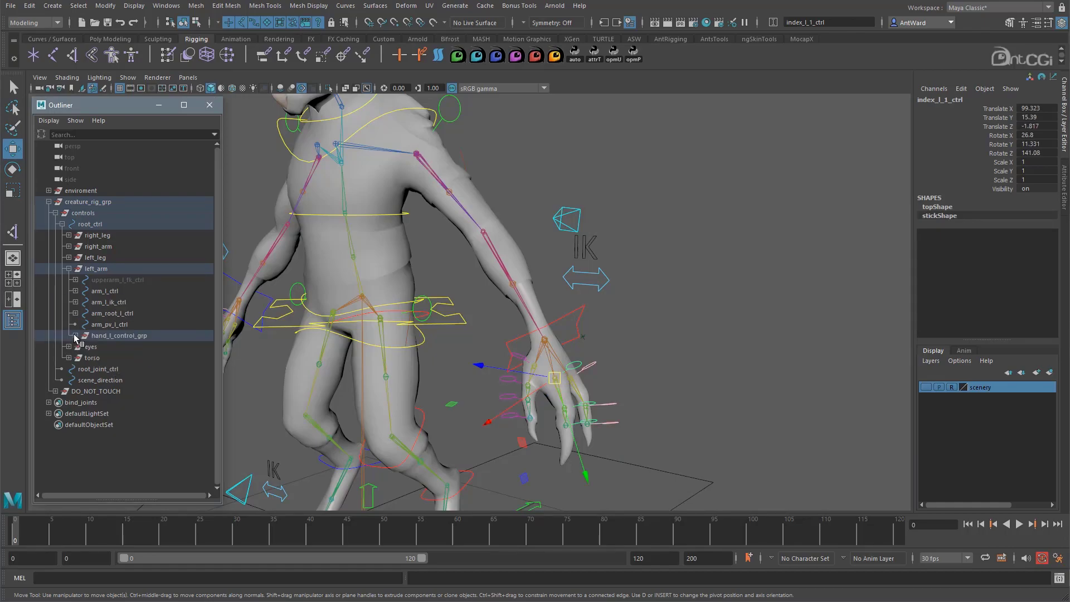
{"action": "left_click", "coordinate": [75, 336]}
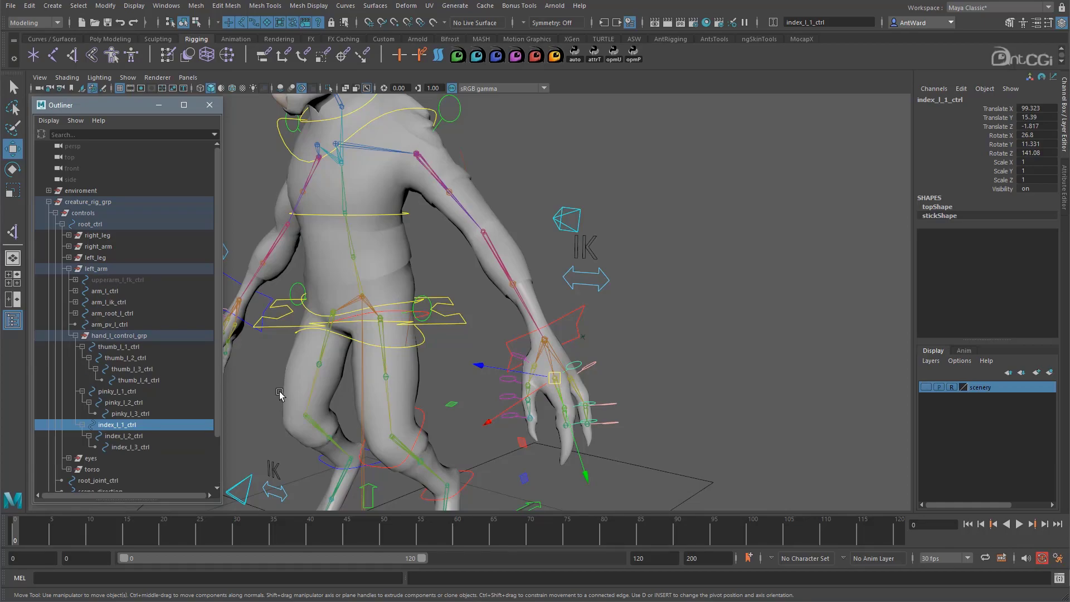
Step: Reselect thumb_l_1_ctrl, pinky_l_1_ctrl and index_l_1_ctrl together in the Outliner
{"action": "left_click_drag", "start_coordinate": [680, 294], "coordinate": [637, 296], "text": "alt"}
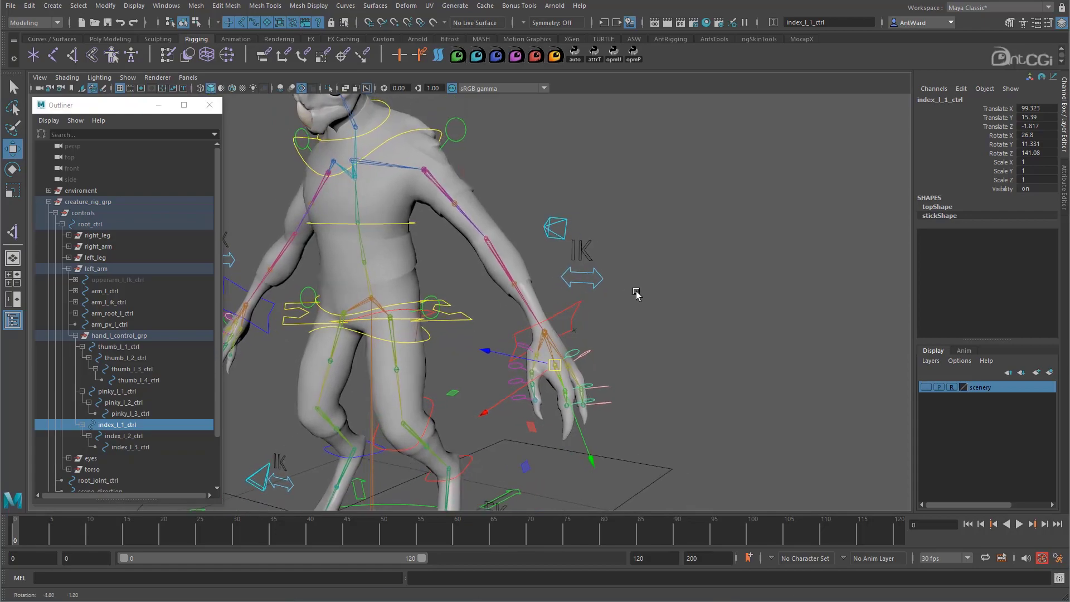
{"action": "left_click", "coordinate": [128, 347]}
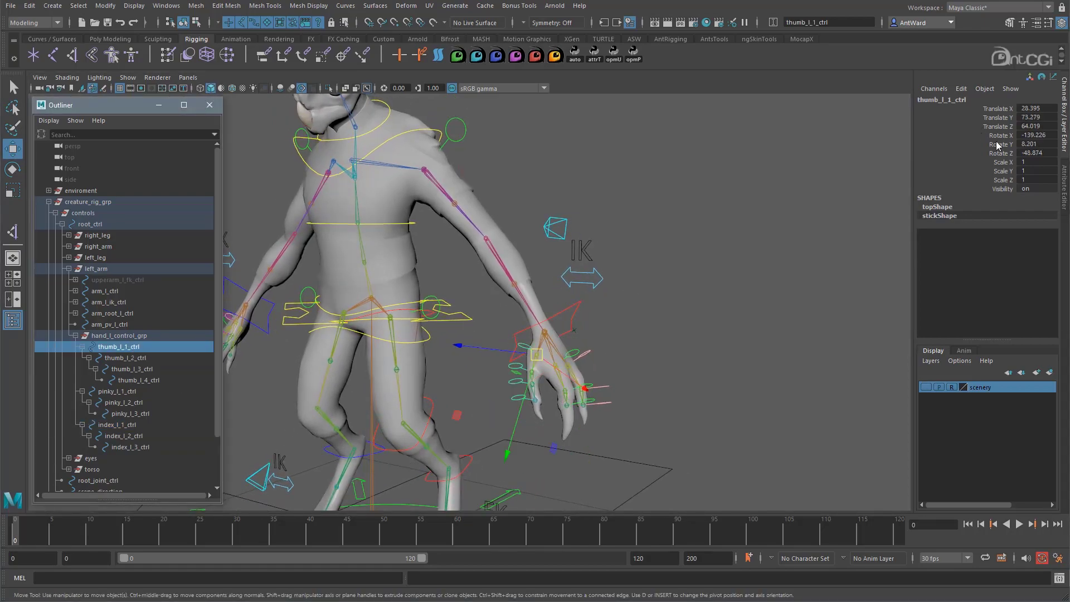
{"action": "left_click", "coordinate": [106, 390]}
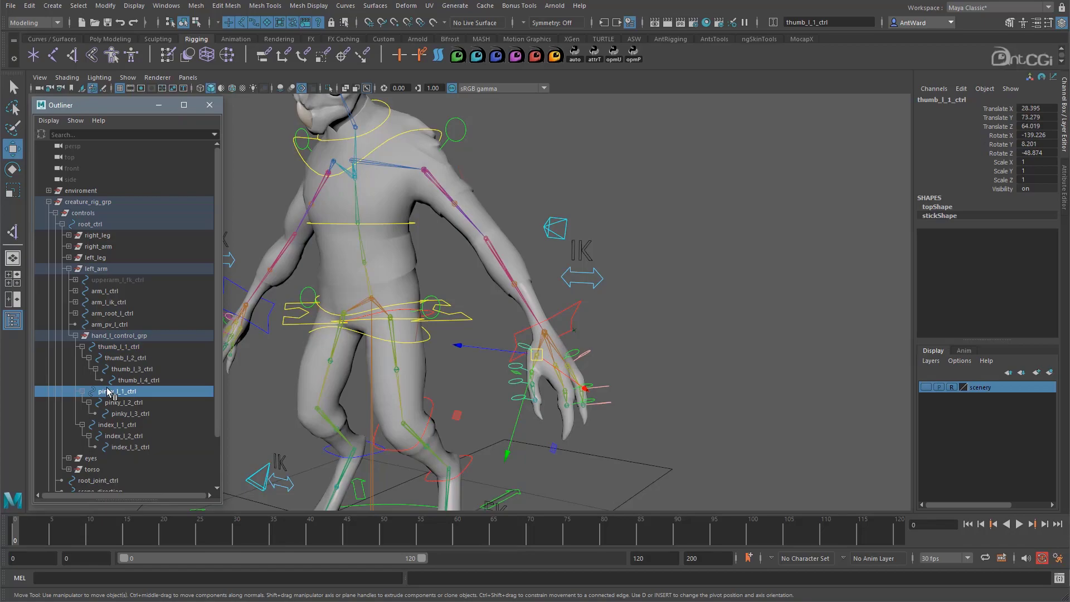
{"action": "left_click", "coordinate": [123, 427]}
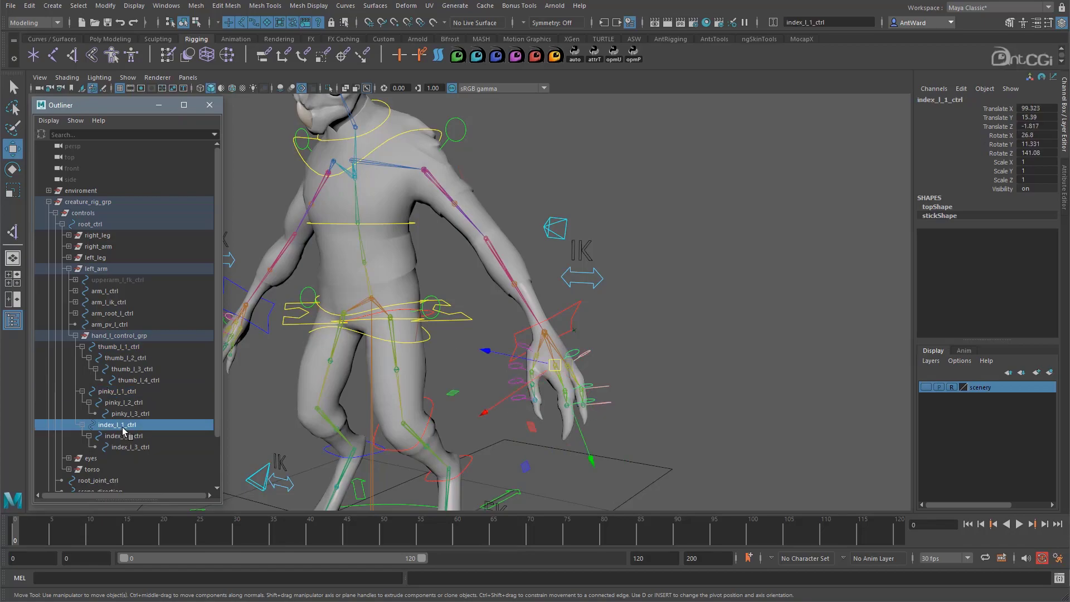
{"action": "left_click", "coordinate": [122, 392], "text": "ctrl"}
{"action": "left_click", "coordinate": [126, 347], "text": "ctrl"}
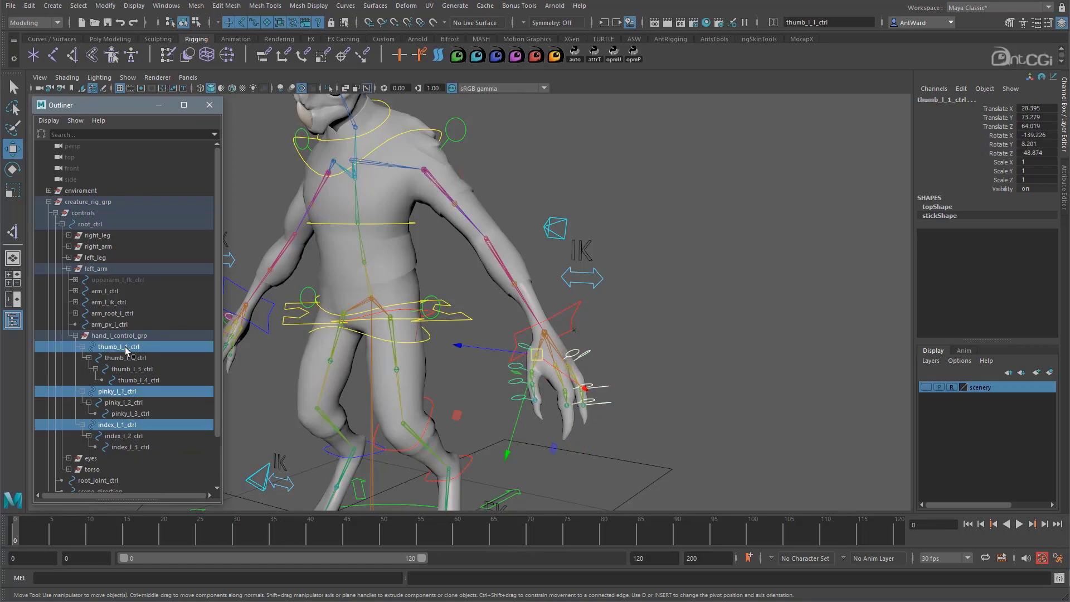
Step: Reset the offset parent matrix of thumb_l_1_ctrl and index_l_1_ctrl to identity
{"action": "left_click", "coordinate": [1065, 193]}
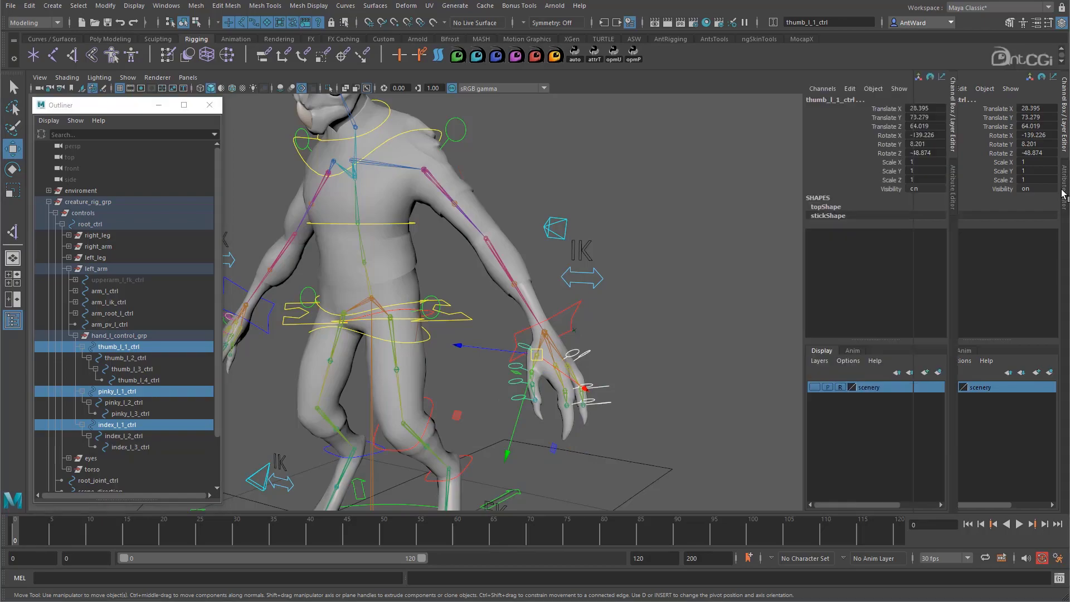
{"action": "left_click", "coordinate": [132, 348]}
{"action": "right_click", "coordinate": [878, 281]}
{"action": "left_click", "coordinate": [907, 289]}
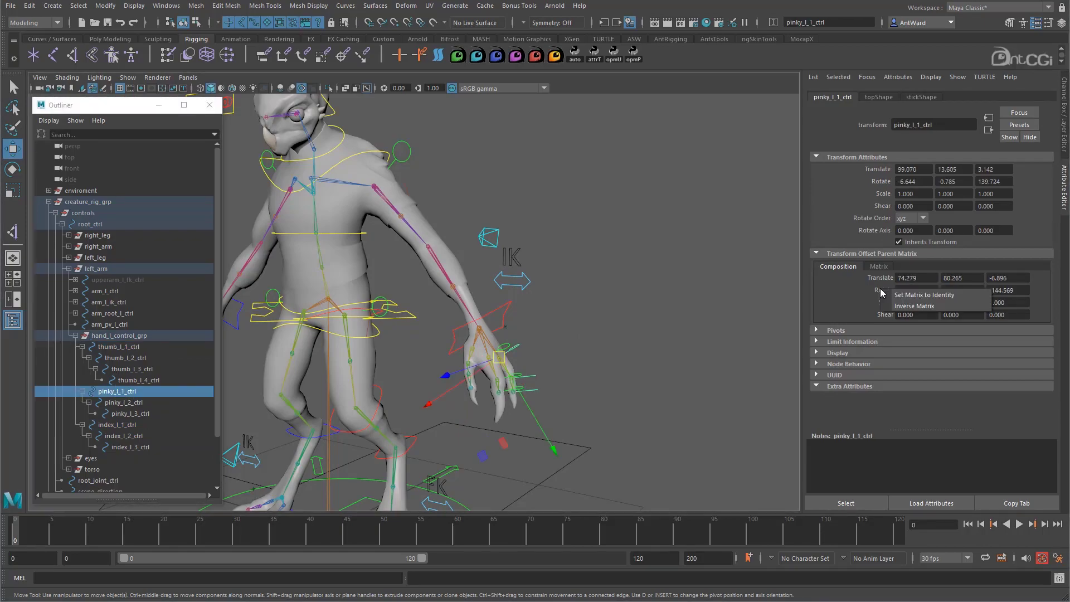
{"action": "left_click", "coordinate": [117, 391]}
{"action": "left_click", "coordinate": [119, 426]}
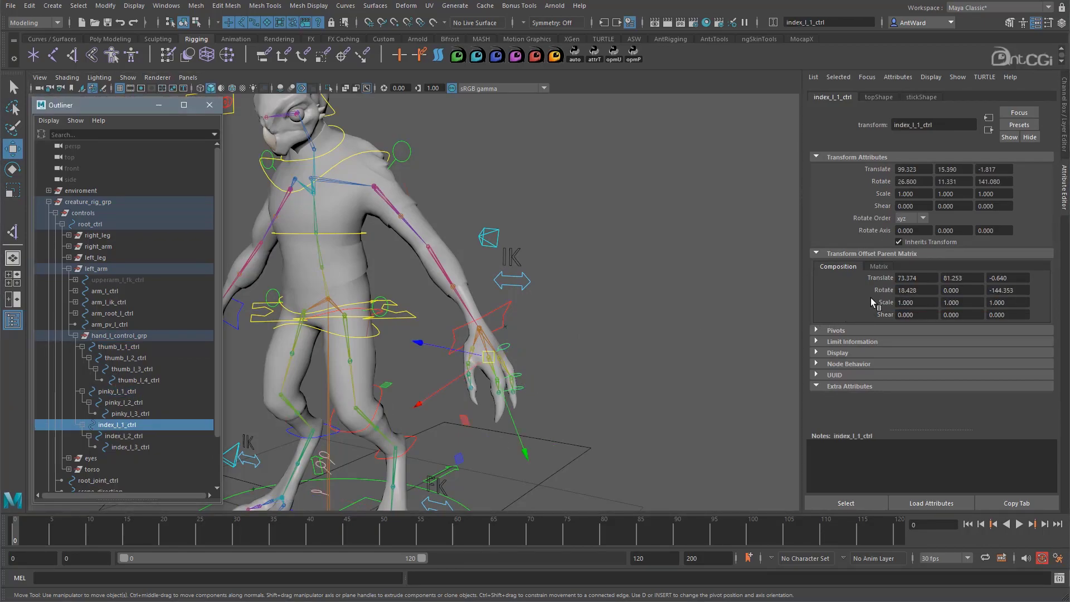
{"action": "right_click", "coordinate": [880, 281]}
{"action": "left_click", "coordinate": [908, 290]}
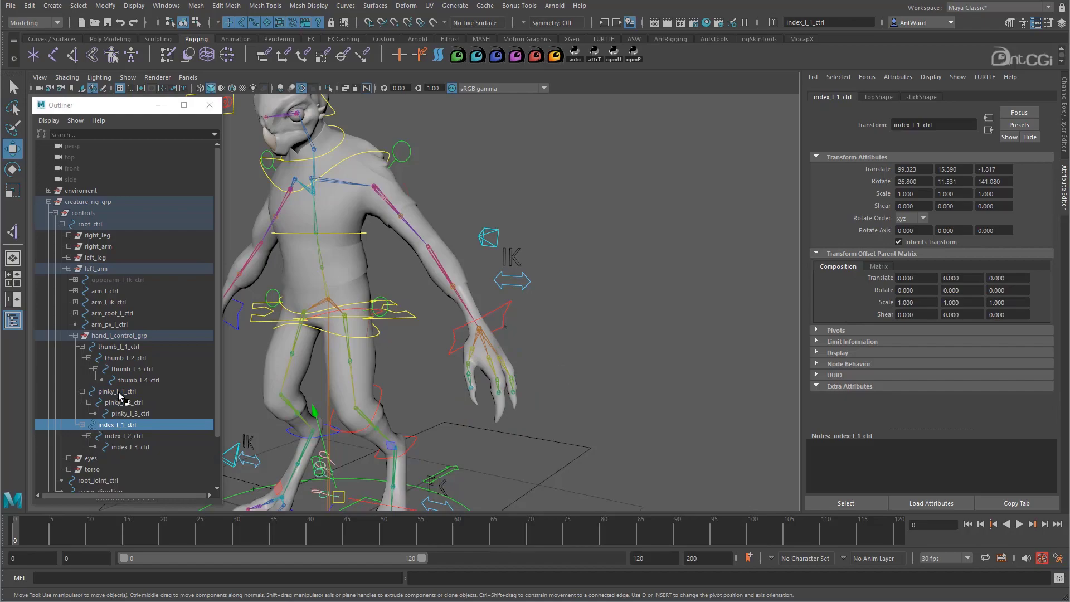
{"action": "left_click", "coordinate": [117, 392], "text": "ctrl"}
{"action": "left_click", "coordinate": [118, 347], "text": "ctrl"}
Step: Set translate and rotate of the three finger controls to 0
{"action": "left_click", "coordinate": [1063, 128]}
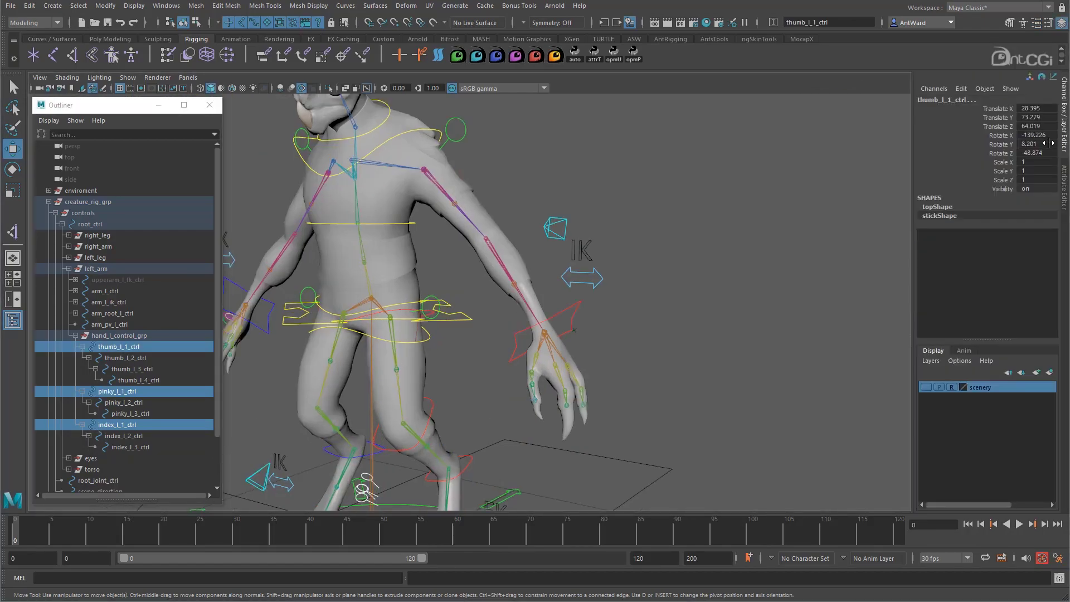
{"action": "left_click_drag", "start_coordinate": [1035, 108], "coordinate": [1032, 155]}
{"action": "type", "text": "0"}
{"action": "key", "text": "Return"}
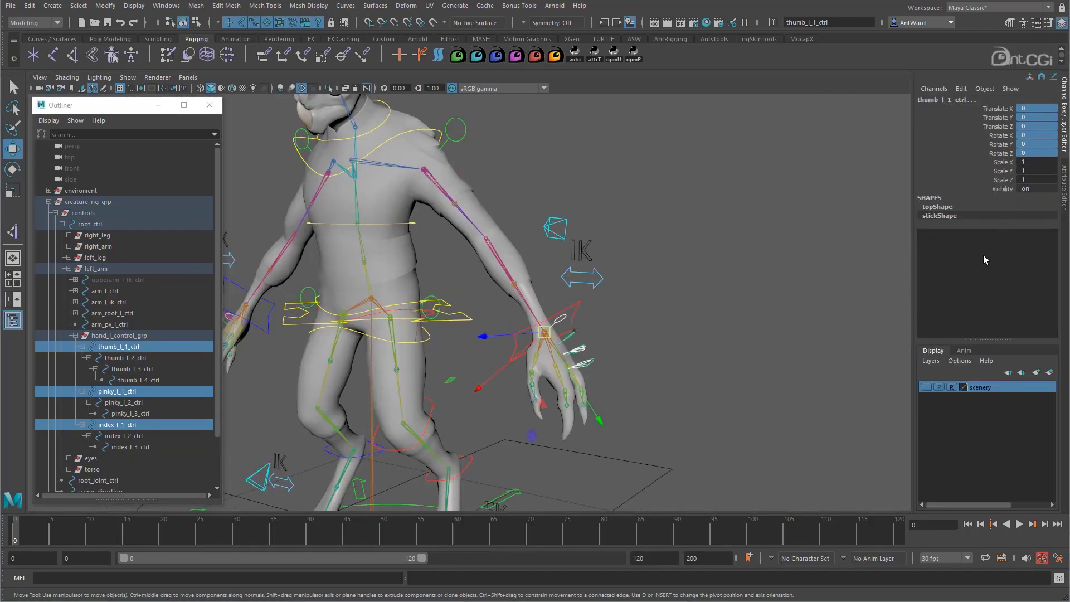
{"action": "left_click_drag", "start_coordinate": [681, 383], "coordinate": [703, 390], "text": "alt"}
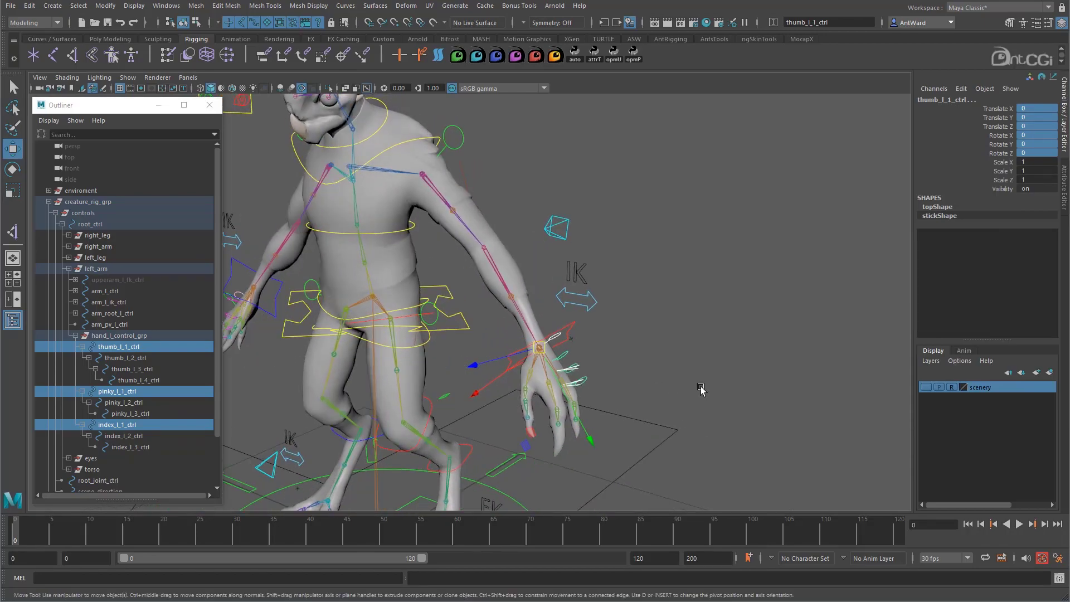
{"action": "right_click_drag", "start_coordinate": [702, 390], "coordinate": [557, 375], "text": "alt"}
{"action": "left_click_drag", "start_coordinate": [557, 376], "coordinate": [233, 305], "text": "alt"}
Step: Unparent the three finger controls to world and zero their translate and rotate again
{"action": "middle_click_drag", "start_coordinate": [134, 348], "coordinate": [76, 187]}
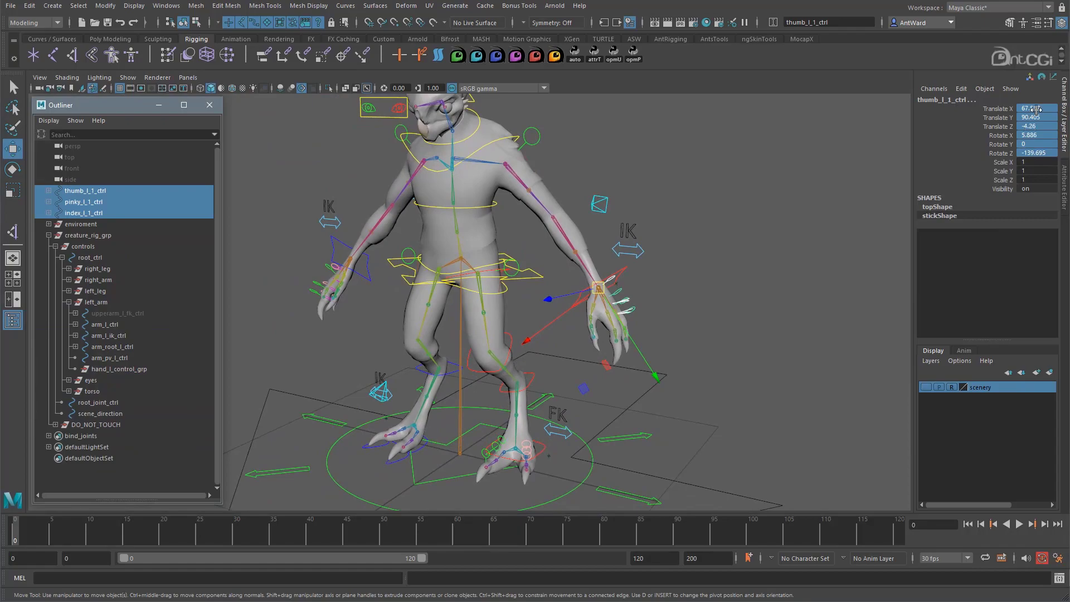
{"action": "left_click_drag", "start_coordinate": [1036, 110], "coordinate": [1035, 151]}
{"action": "type", "text": "0"}
{"action": "key", "text": "Return"}
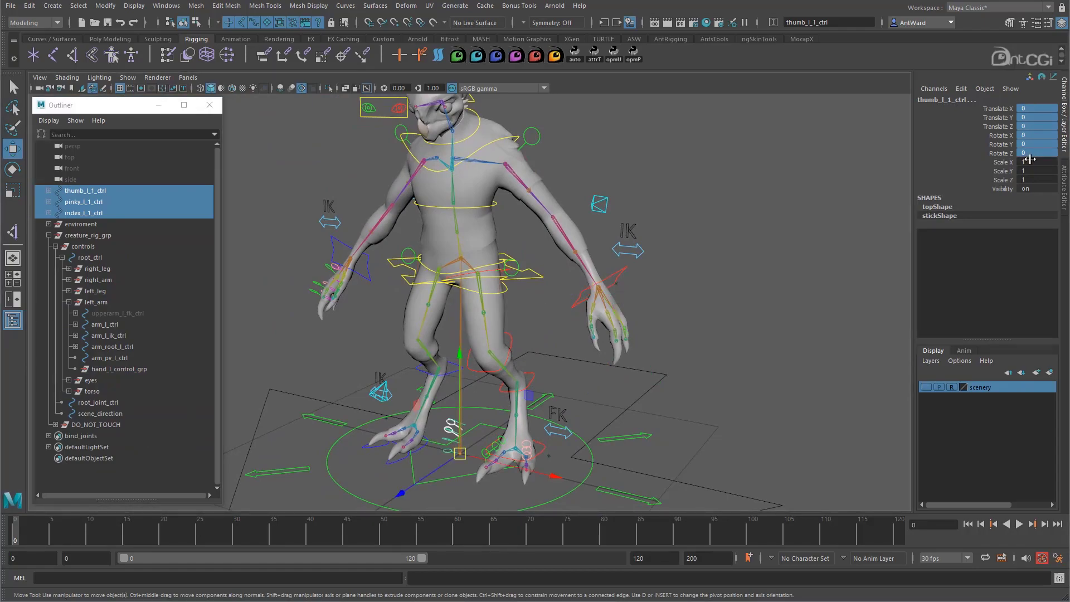
{"action": "mouse_move", "coordinate": [440, 466]}
{"action": "left_mouse_down", "text": "alt"}
{"action": "mouse_move", "coordinate": [384, 452]}
{"action": "mouse_move", "coordinate": [428, 467]}
{"action": "left_mouse_up", "text": "alt"}
{"action": "middle_click_drag", "start_coordinate": [428, 467], "coordinate": [444, 359], "text": "alt"}
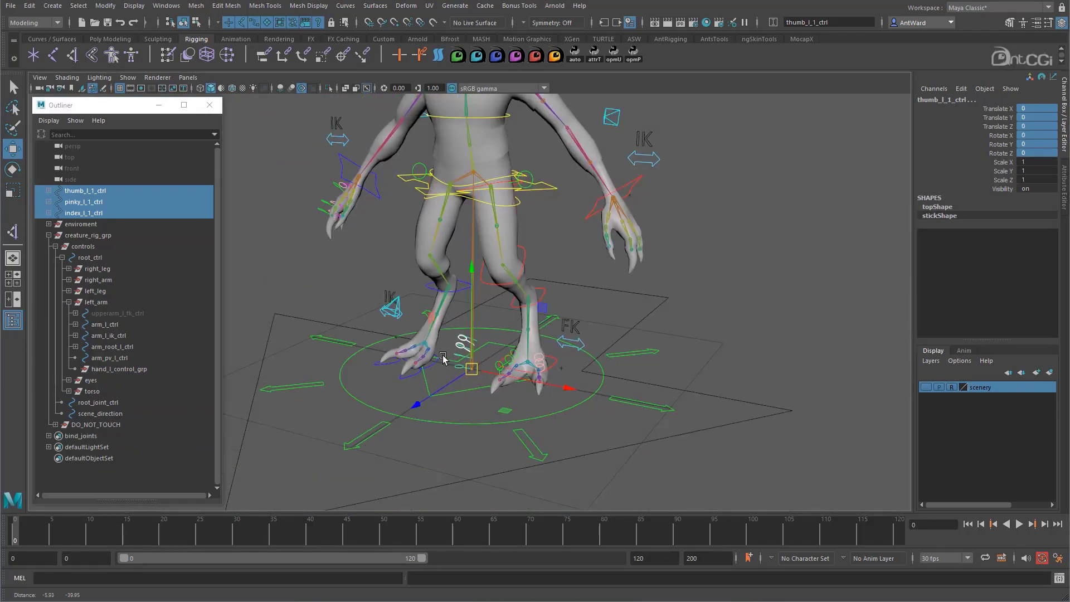
{"action": "right_click_drag", "start_coordinate": [444, 360], "coordinate": [518, 363], "text": "alt"}
{"action": "left_click_drag", "start_coordinate": [547, 452], "coordinate": [527, 453], "text": "alt"}
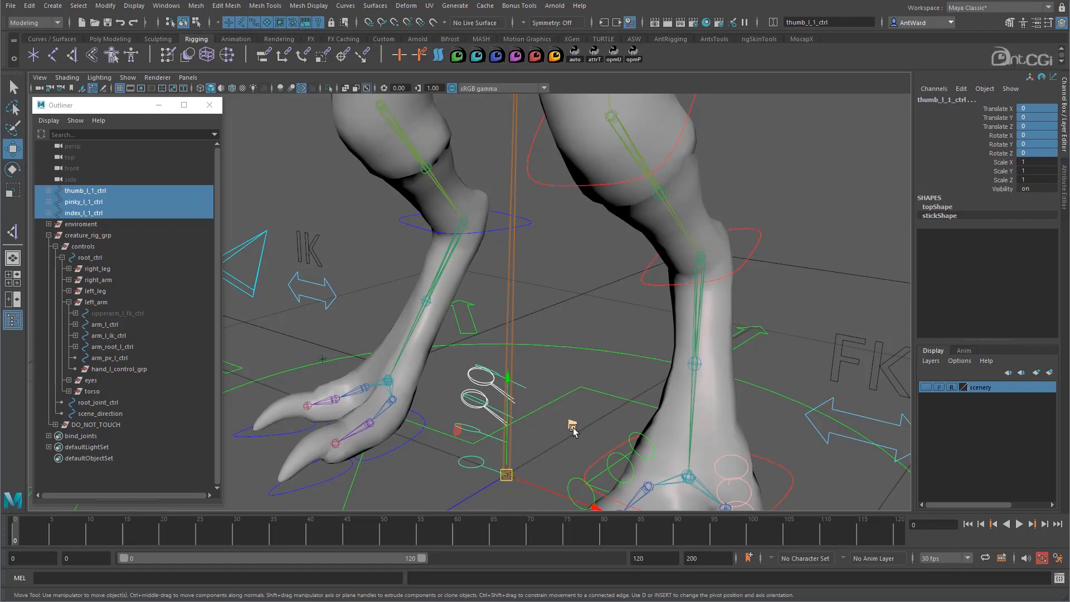
{"action": "key", "text": "f"}
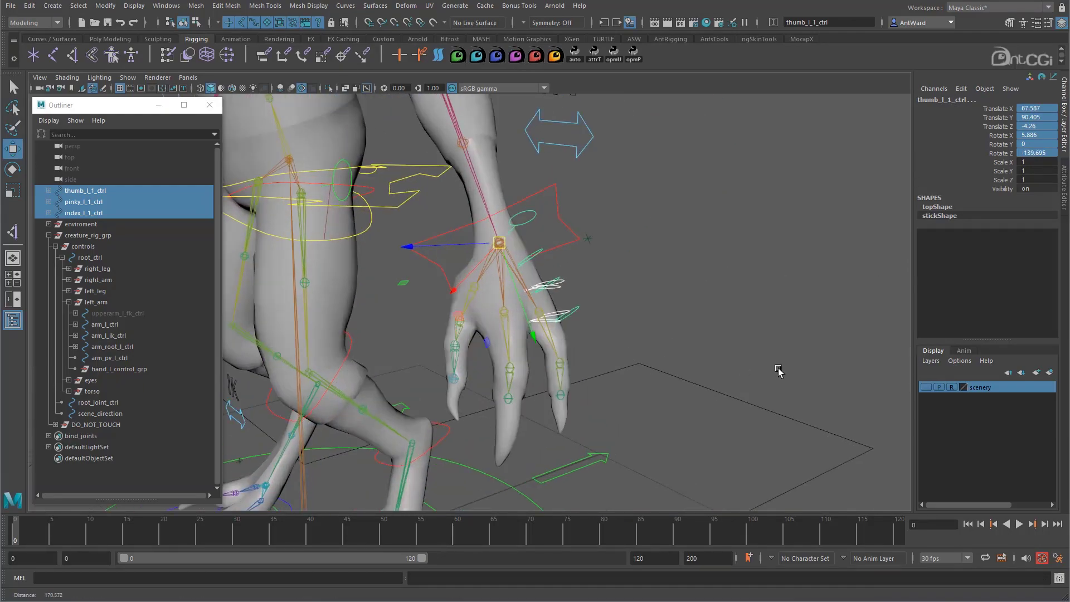
Step: Put the three finger controls back under hand_l_control_grp and expand their chains
{"action": "middle_click_drag", "start_coordinate": [100, 193], "coordinate": [80, 358]}
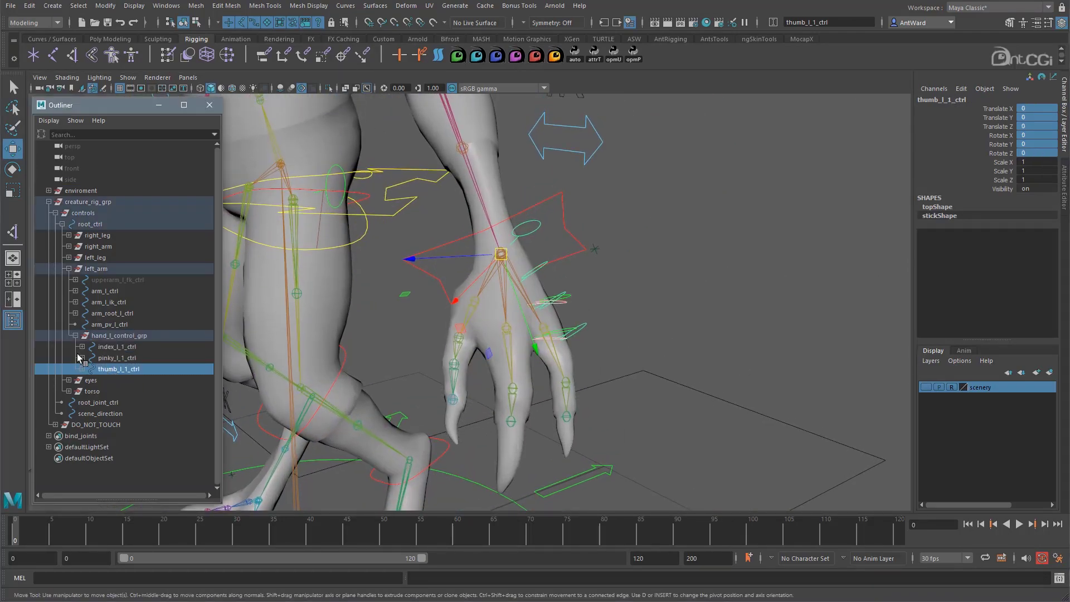
{"action": "left_click", "coordinate": [83, 369]}
{"action": "left_click", "coordinate": [83, 358]}
{"action": "left_click", "coordinate": [83, 347]}
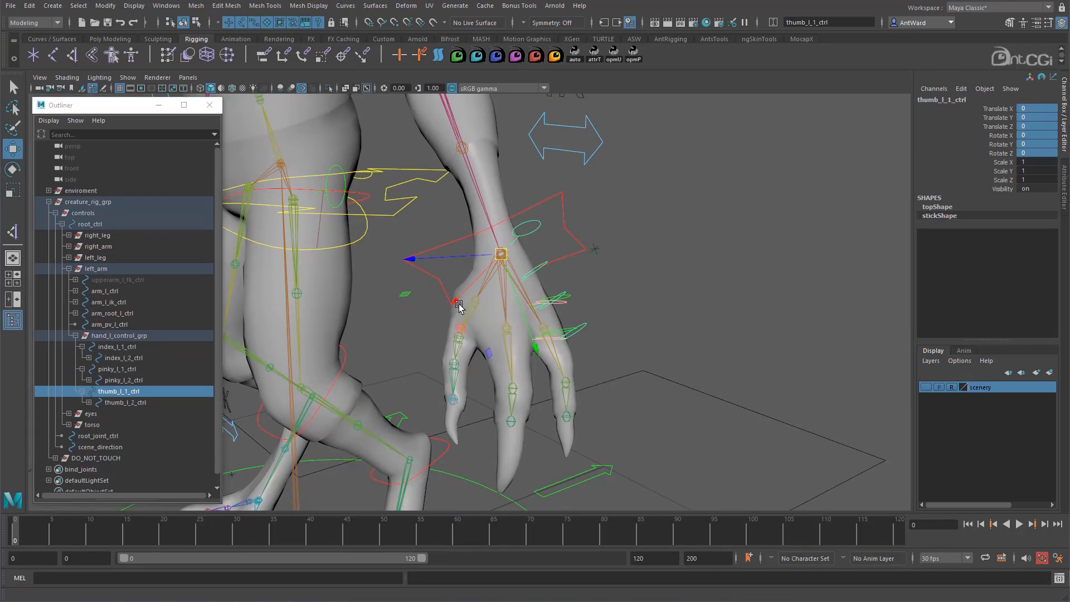
Step: Snap thumb_l_1_ctrl onto the thumb base joint with Match All Transforms
{"action": "left_click", "coordinate": [476, 303], "text": "shift"}
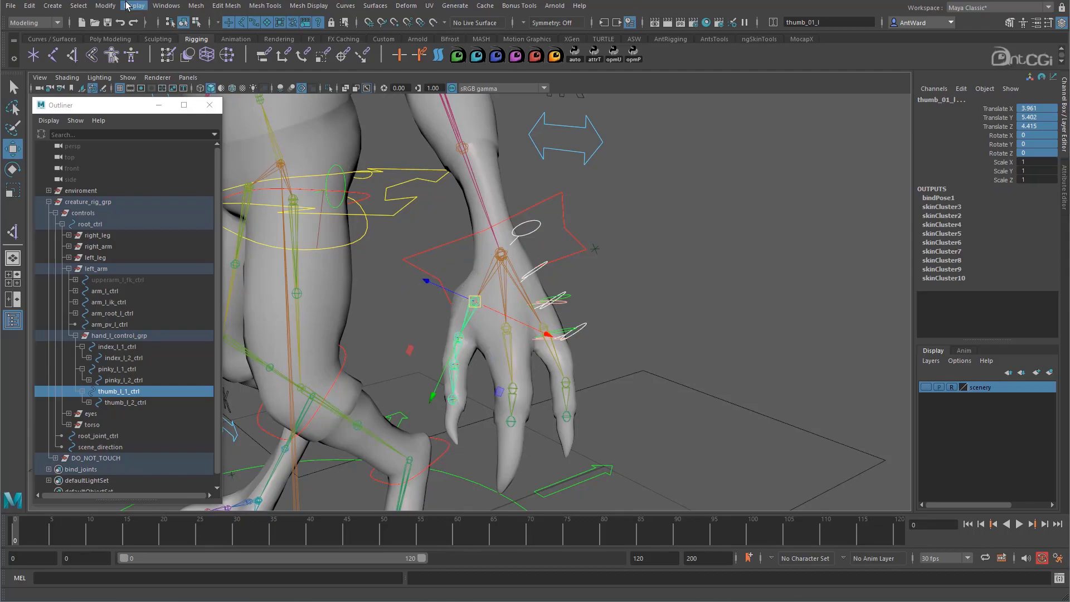
{"action": "left_click", "coordinate": [105, 5]}
{"action": "mouse_move", "coordinate": [139, 67]}
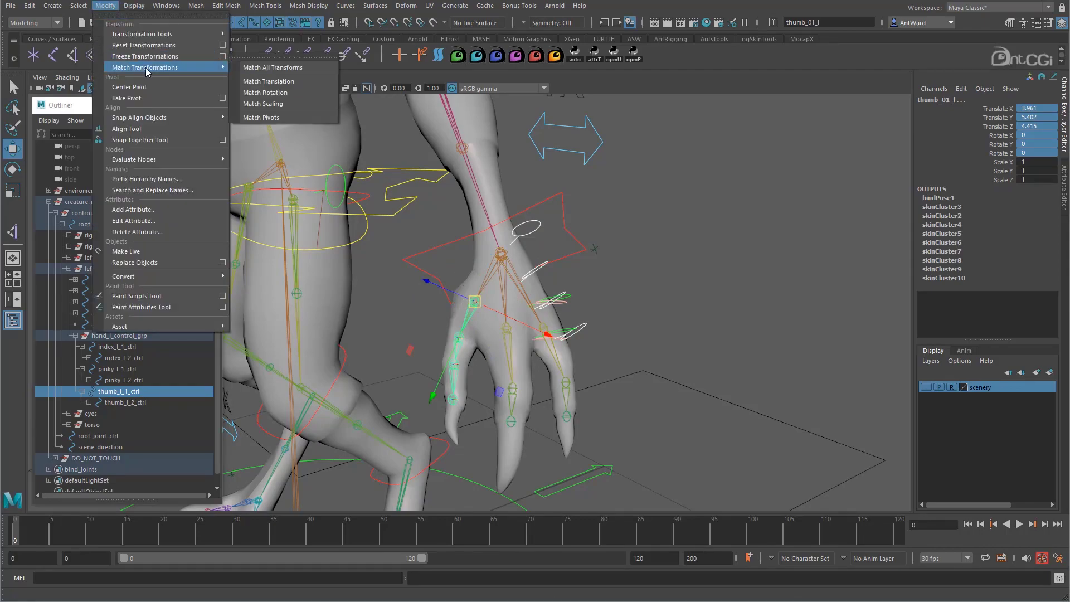
{"action": "left_click", "coordinate": [279, 55]}
{"action": "left_click_drag", "start_coordinate": [291, 43], "coordinate": [728, 104]}
{"action": "left_click", "coordinate": [719, 117]}
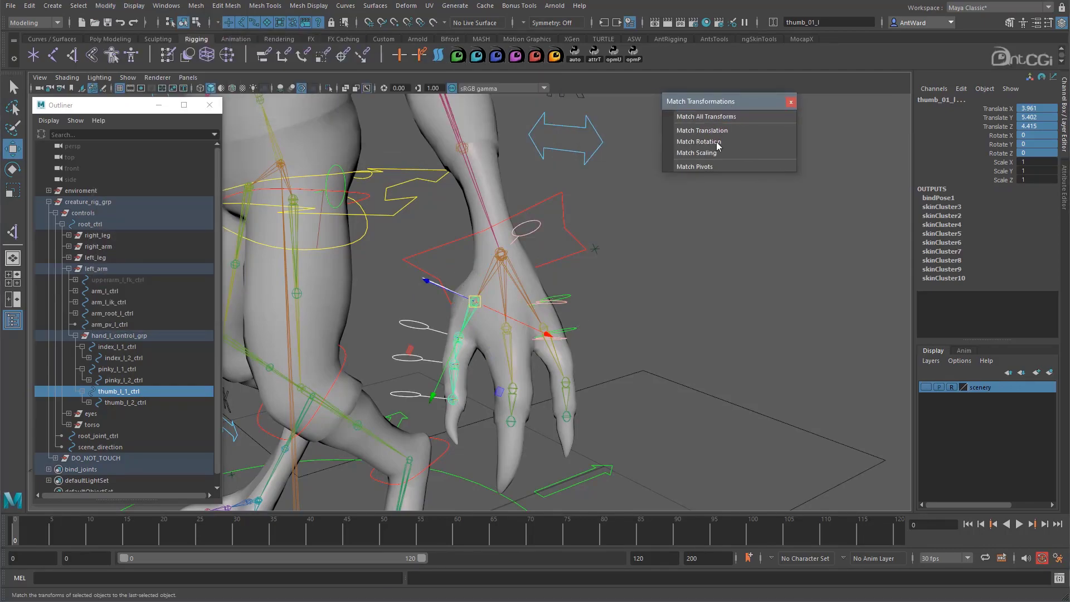
Step: Snap pinky_l_1_ctrl and index_l_1_ctrl onto their base joints with Match All Transforms
{"action": "left_click", "coordinate": [118, 369]}
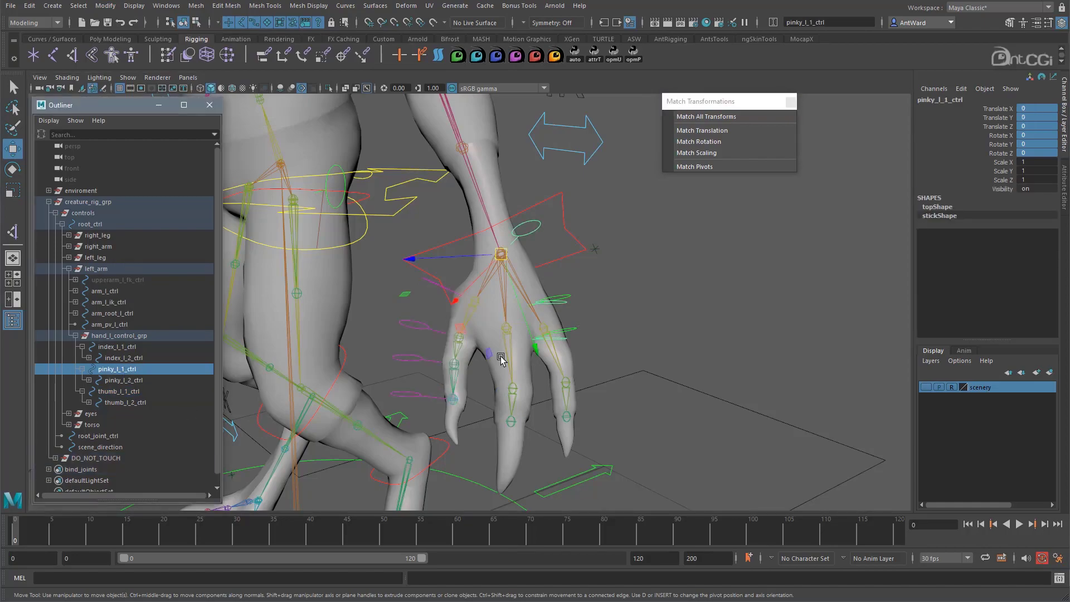
{"action": "left_click", "coordinate": [543, 328], "text": "shift"}
{"action": "left_click", "coordinate": [706, 116]}
{"action": "left_click", "coordinate": [107, 349]}
{"action": "left_click", "coordinate": [507, 328], "text": "shift"}
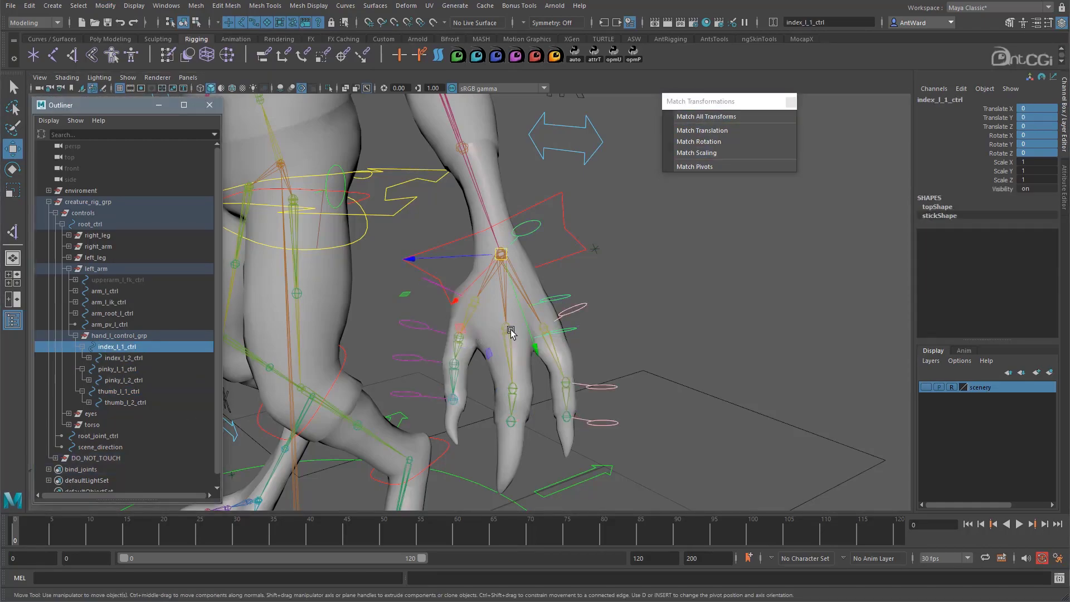
{"action": "left_click", "coordinate": [713, 117]}
{"action": "left_click_drag", "start_coordinate": [668, 292], "coordinate": [558, 360], "text": "alt"}
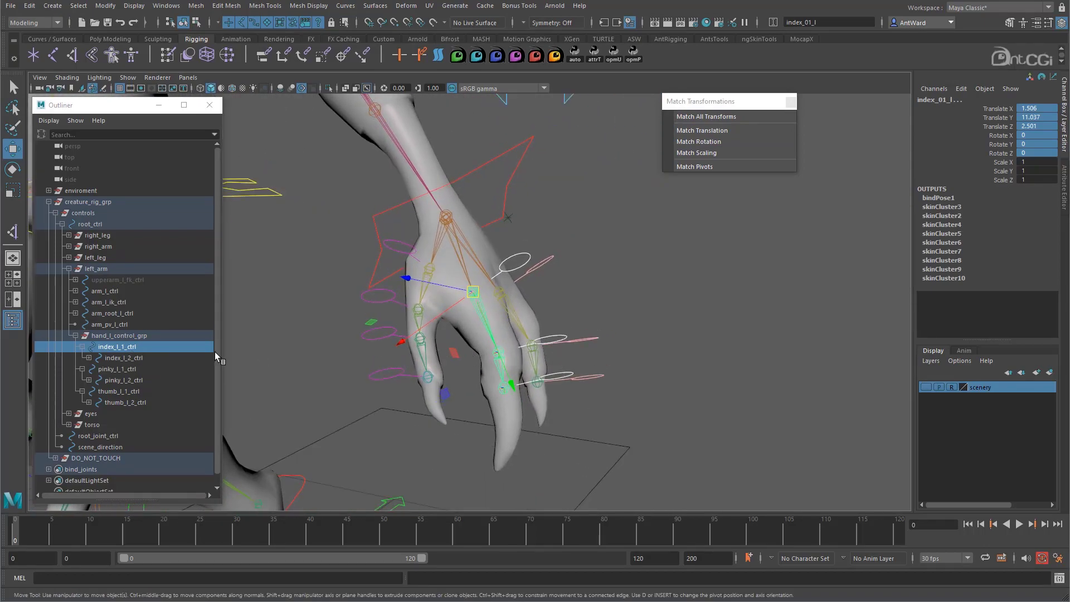
Step: Move index_l_1_ctrl and pinky_l_1_ctrl transforms into their offset parent matrices, zeroing channels
{"action": "left_click", "coordinate": [618, 247]}
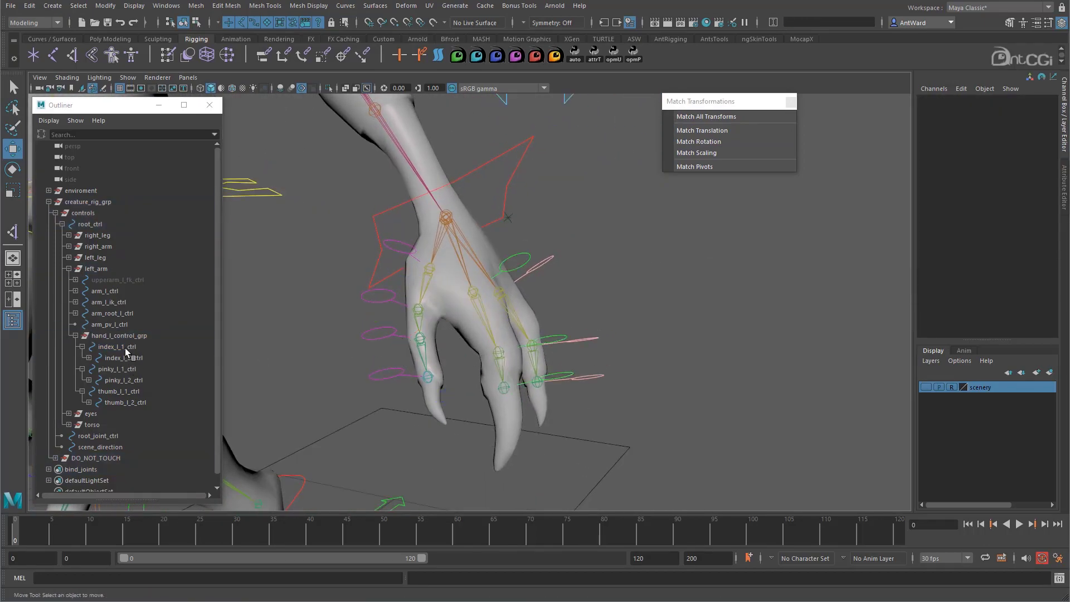
{"action": "left_click", "coordinate": [125, 346]}
{"action": "left_click", "coordinate": [634, 54]}
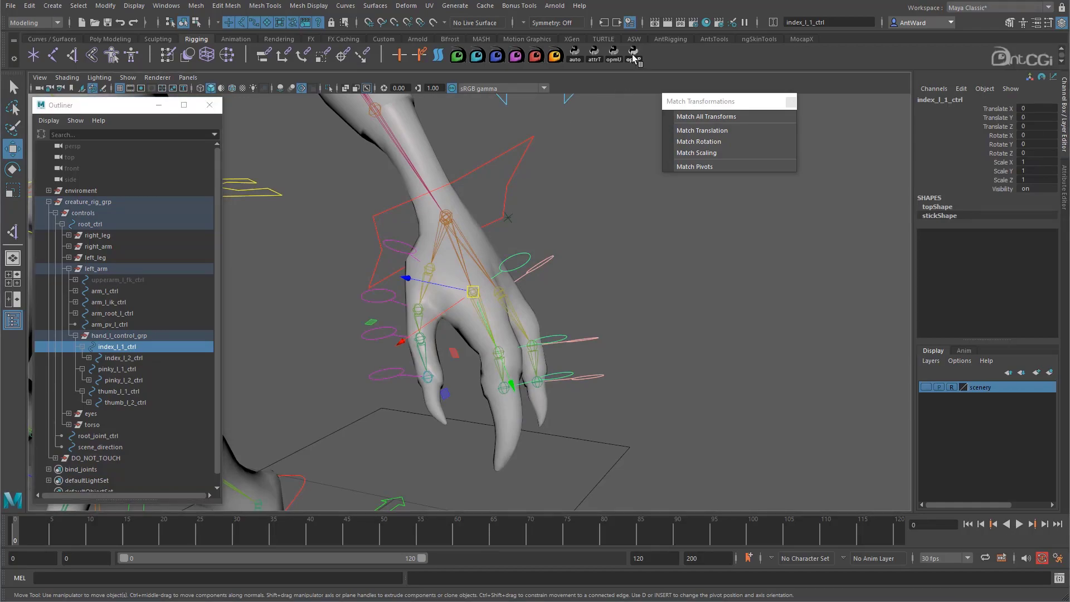
{"action": "left_click", "coordinate": [88, 357]}
{"action": "left_click", "coordinate": [127, 369]}
{"action": "left_click", "coordinate": [117, 380]}
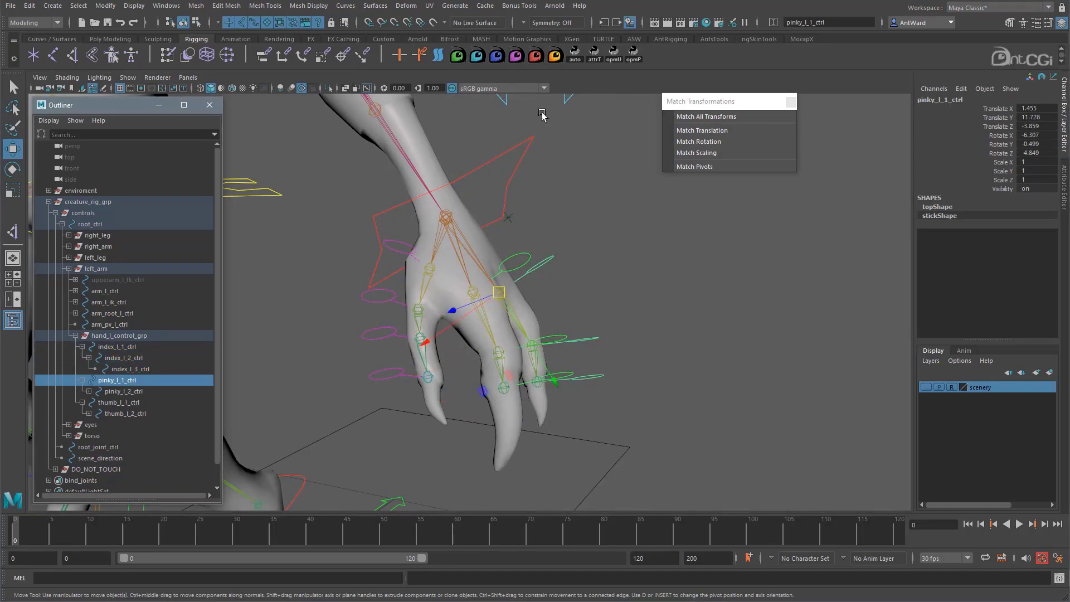
{"action": "left_click", "coordinate": [633, 54]}
{"action": "left_click", "coordinate": [91, 413]}
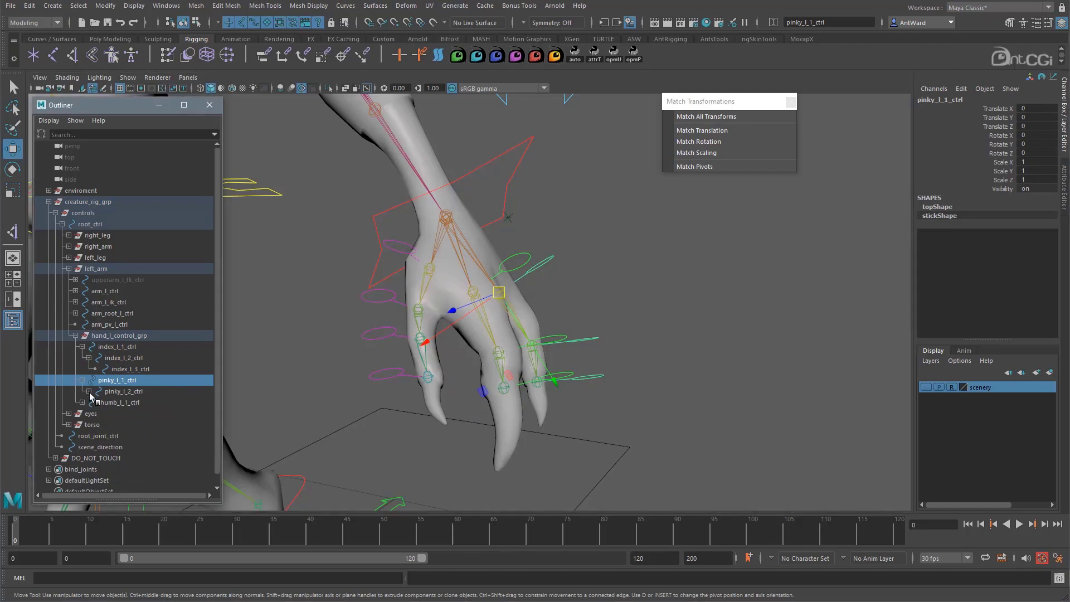
{"action": "left_click", "coordinate": [96, 425]}
{"action": "left_click", "coordinate": [89, 391]}
Step: Zero thumb_l_1_ctrl into its offset parent matrix and switch the viewport to wireframe
{"action": "left_click", "coordinate": [118, 413]}
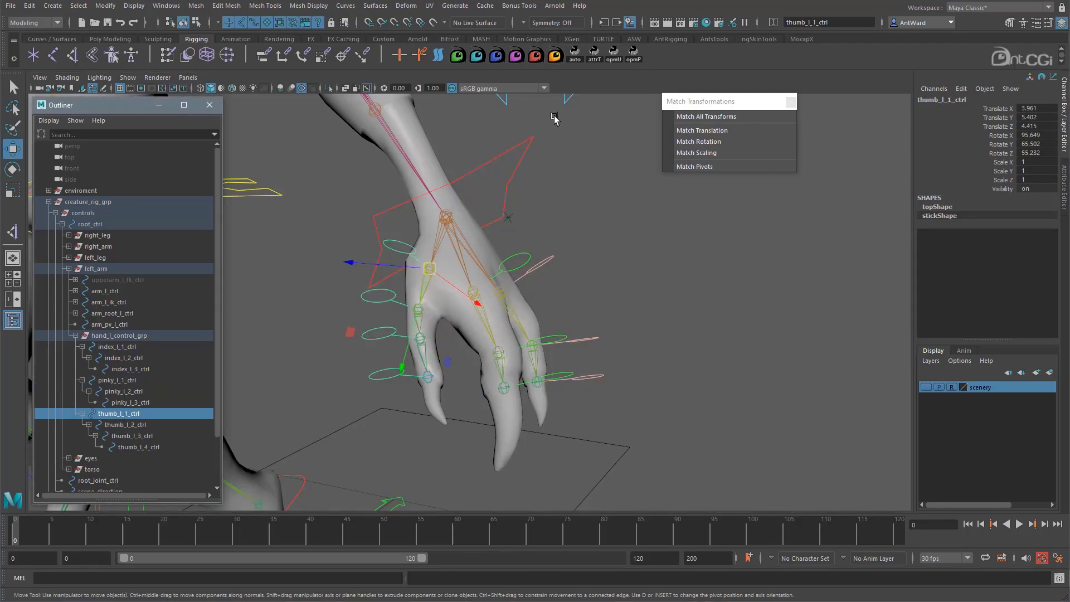
{"action": "left_click", "coordinate": [634, 54]}
{"action": "left_click", "coordinate": [100, 78]}
{"action": "mouse_move", "coordinate": [75, 79]}
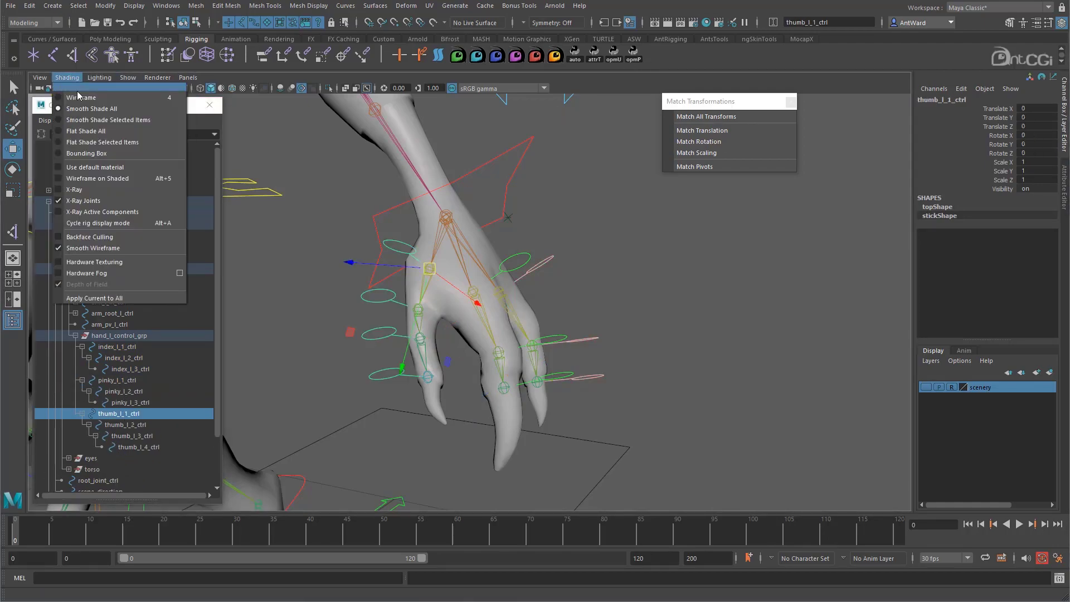
{"action": "left_click", "coordinate": [78, 98]}
Step: Select the thumb base joint thumb_01_l in the wireframe view
{"action": "mouse_move", "coordinate": [549, 388]}
{"action": "left_mouse_down", "text": "alt"}
{"action": "mouse_move", "coordinate": [490, 373]}
{"action": "mouse_move", "coordinate": [574, 370]}
{"action": "left_mouse_up", "text": "alt"}
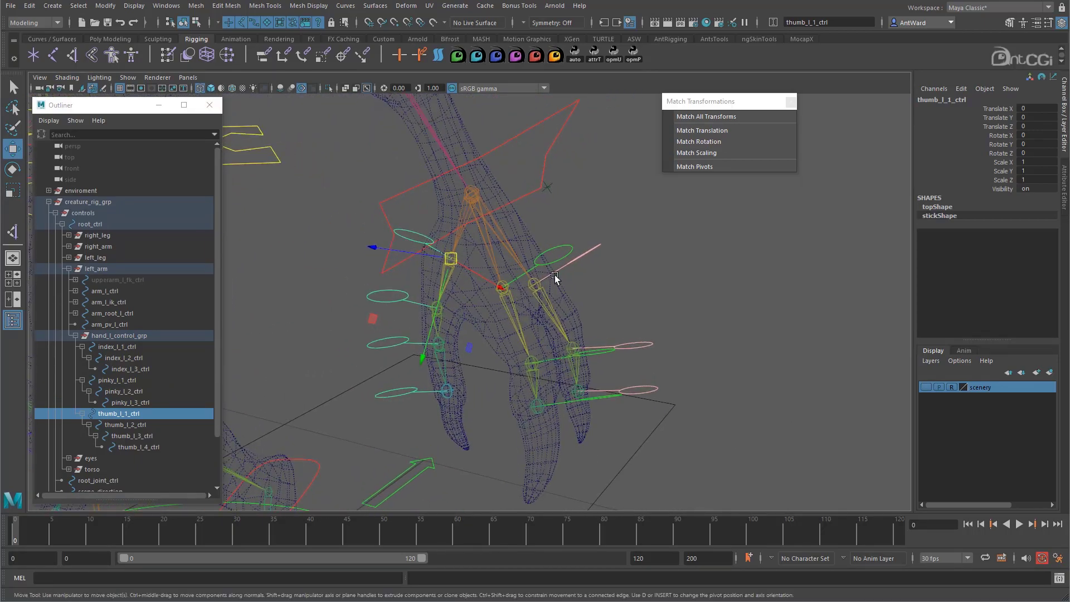
{"action": "left_click_drag", "start_coordinate": [555, 281], "coordinate": [553, 282], "text": "alt"}
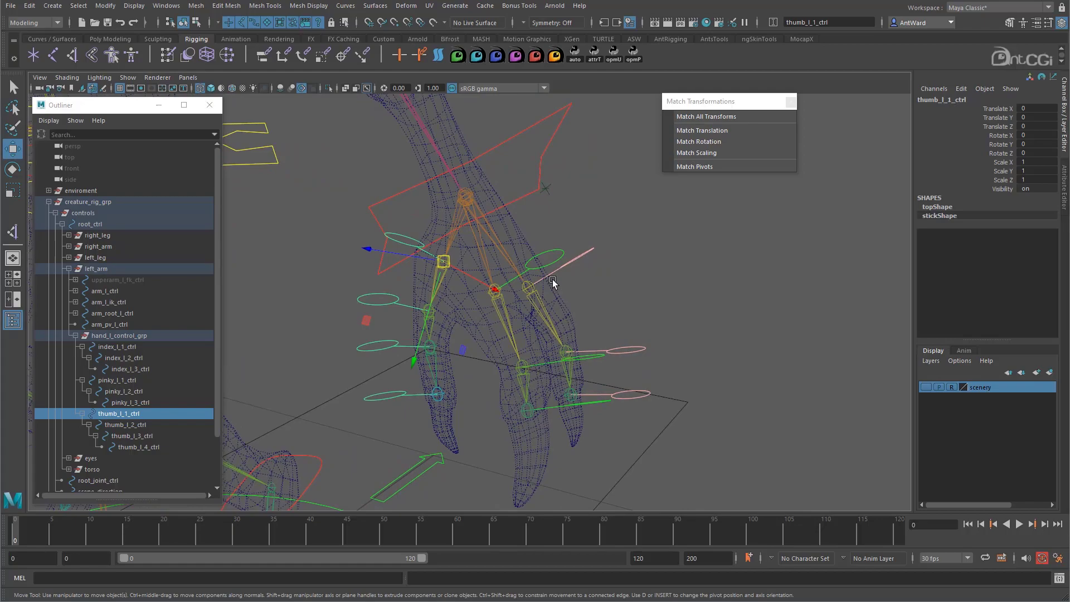
{"action": "left_click", "coordinate": [450, 298]}
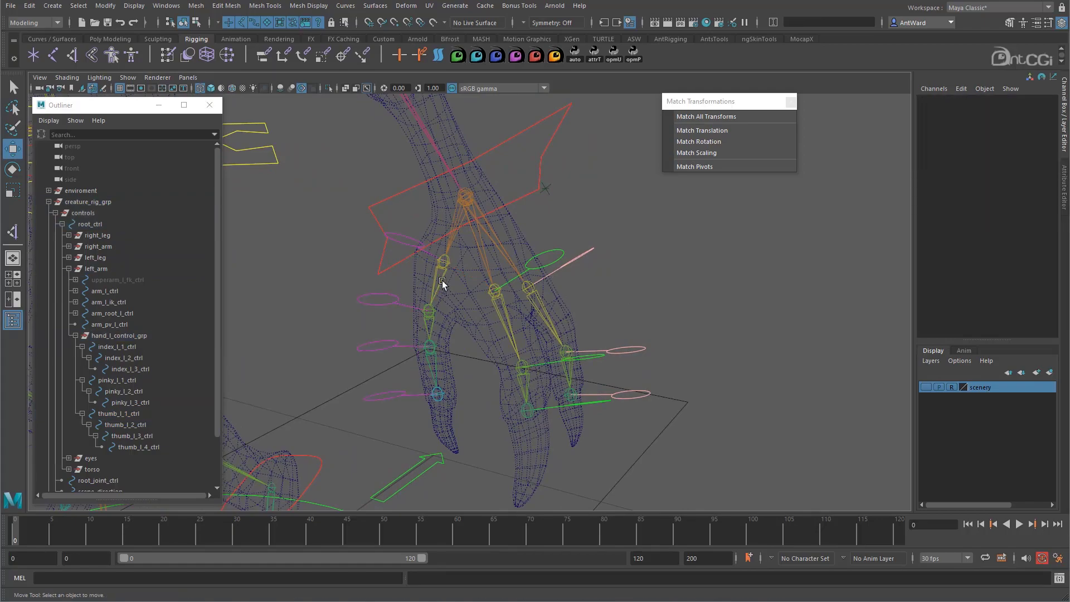
{"action": "left_click", "coordinate": [443, 279]}
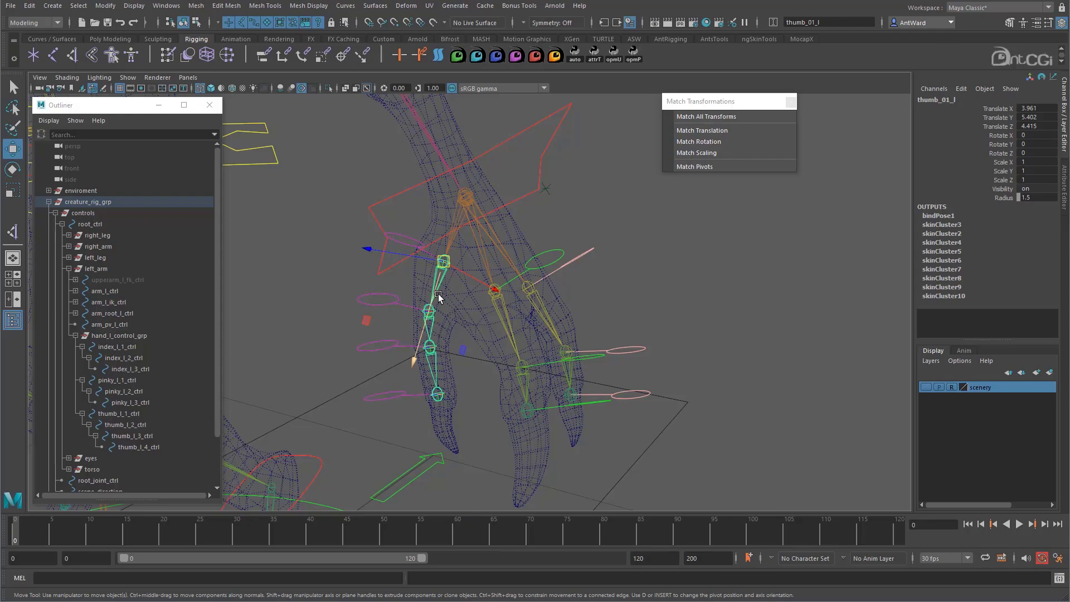
Step: Parent-constrain the thumb base joint to thumb_l_1_ctrl through the Parent Constraint options
{"action": "left_click", "coordinate": [405, 240]}
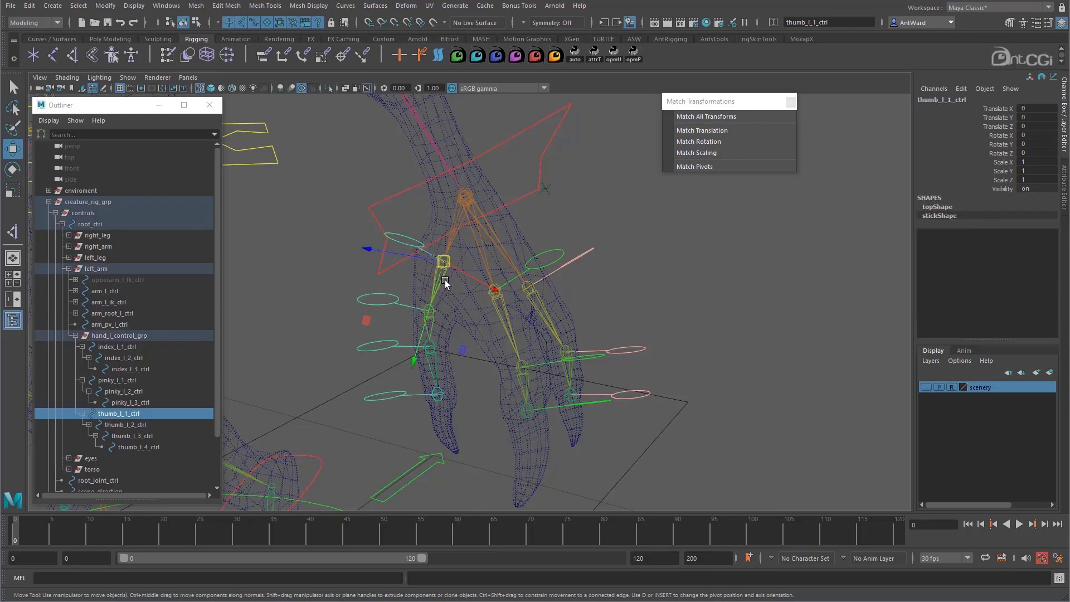
{"action": "right_click_drag", "start_coordinate": [445, 281], "coordinate": [568, 283], "text": "alt"}
{"action": "left_click", "coordinate": [437, 262]}
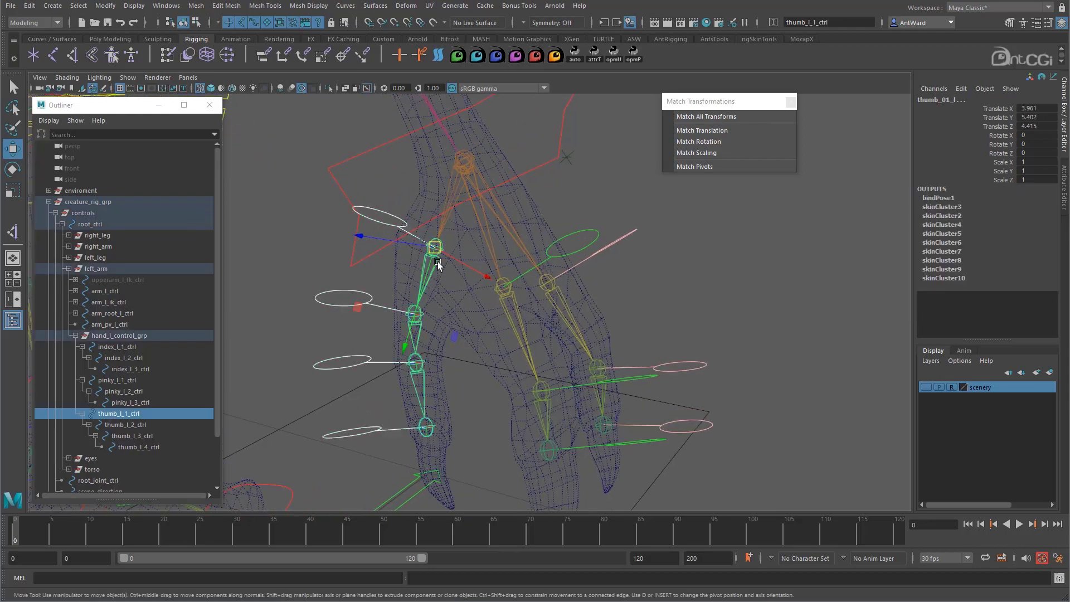
{"action": "left_click_drag", "start_coordinate": [659, 297], "coordinate": [550, 287], "text": "alt"}
{"action": "key", "text": "space"}
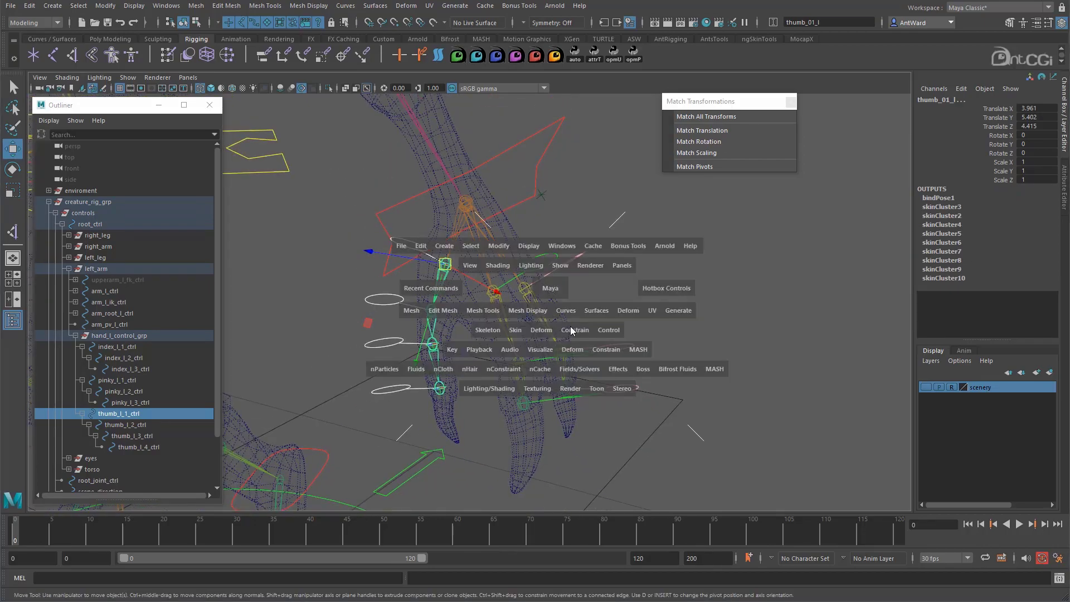
{"action": "left_click_drag", "start_coordinate": [573, 330], "coordinate": [683, 360]}
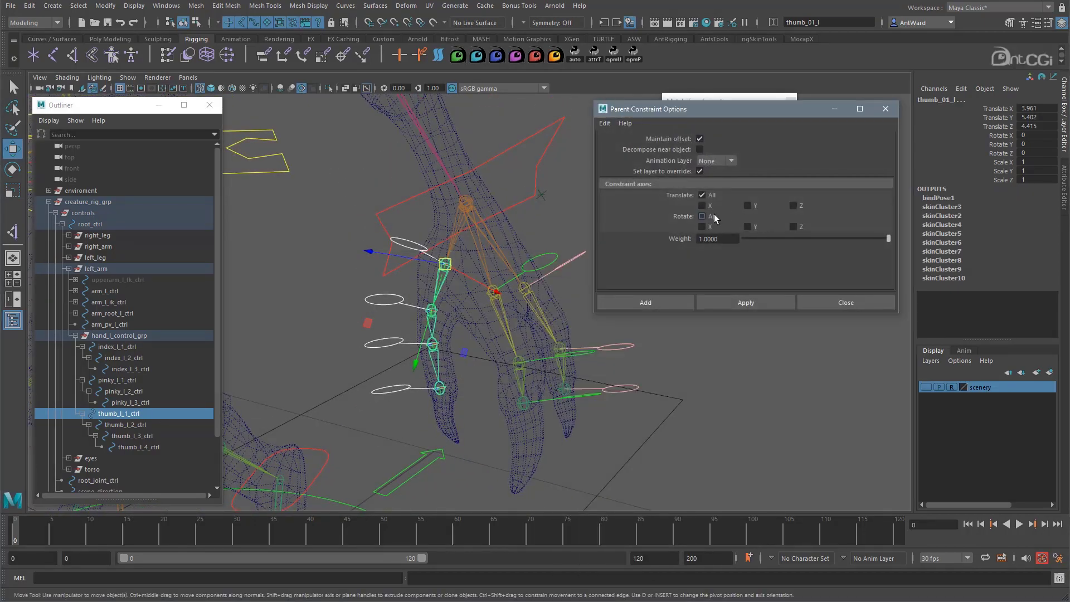
{"action": "left_click_drag", "start_coordinate": [732, 113], "coordinate": [768, 115]}
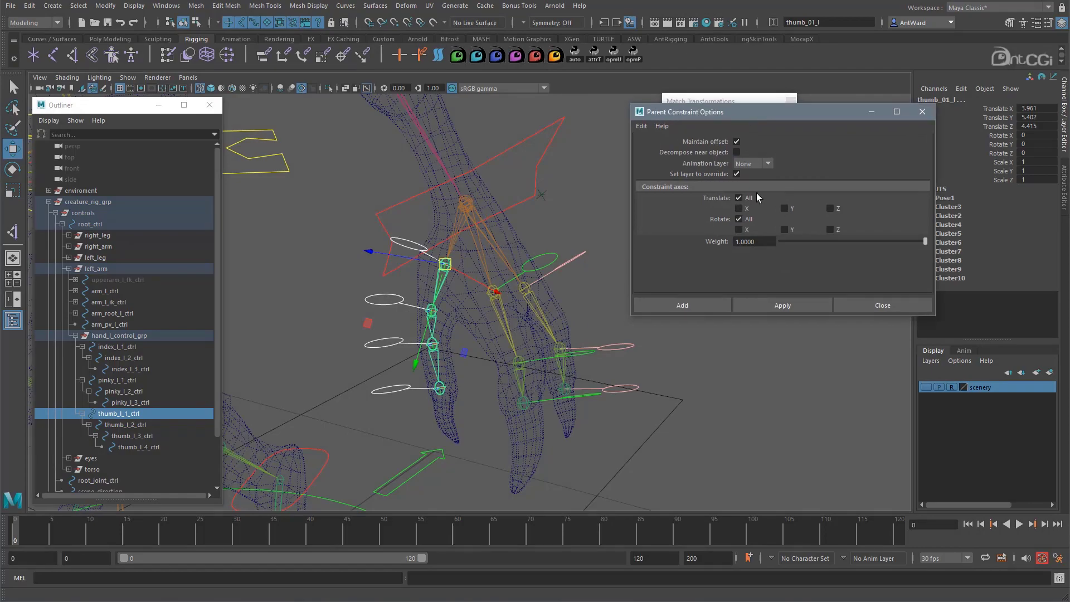
{"action": "left_click", "coordinate": [783, 304]}
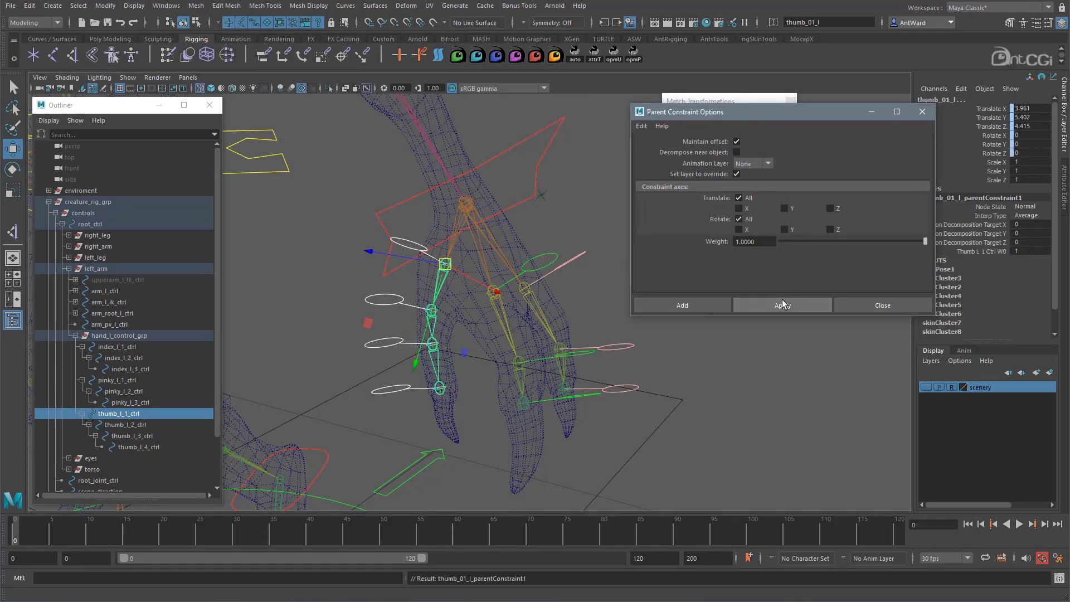
Step: Parent-constrain the second, third and tip thumb joints to their thumb controls
{"action": "left_click", "coordinate": [514, 350]}
{"action": "left_click", "coordinate": [354, 301]}
{"action": "scroll", "coordinate": [359, 340], "scroll_direction": "up", "scroll_amount": 4}
{"action": "left_click", "coordinate": [361, 346], "text": "shift"}
{"action": "scroll", "coordinate": [367, 345], "scroll_direction": "down", "scroll_amount": 2}
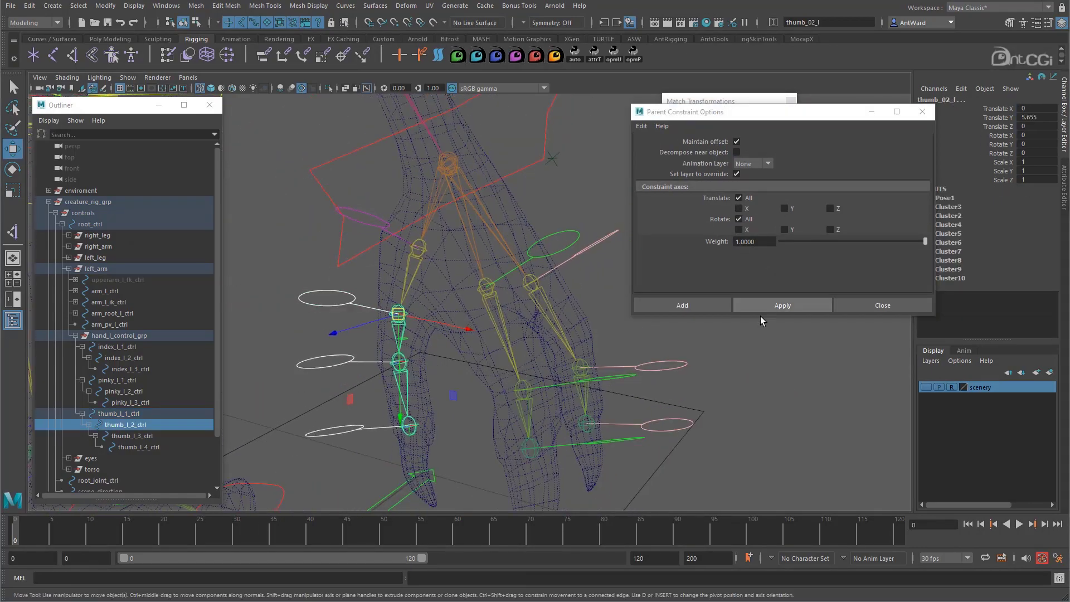
{"action": "left_click", "coordinate": [761, 311]}
{"action": "left_click", "coordinate": [342, 361]}
{"action": "left_click", "coordinate": [408, 374], "text": "shift"}
{"action": "key", "text": "g"}
{"action": "left_click", "coordinate": [341, 427]}
{"action": "scroll", "coordinate": [428, 329], "scroll_direction": "up", "scroll_amount": 4}
{"action": "middle_click_drag", "start_coordinate": [408, 422], "coordinate": [341, 429], "text": "alt"}
{"action": "left_click", "coordinate": [415, 339], "text": "shift"}
{"action": "key", "text": "g"}
{"action": "scroll", "coordinate": [416, 338], "scroll_direction": "down", "scroll_amount": 4}
Step: Parent-constrain the three index finger joints to their index controls
{"action": "left_click", "coordinate": [491, 247]}
{"action": "scroll", "coordinate": [432, 323], "scroll_direction": "up", "scroll_amount": 2}
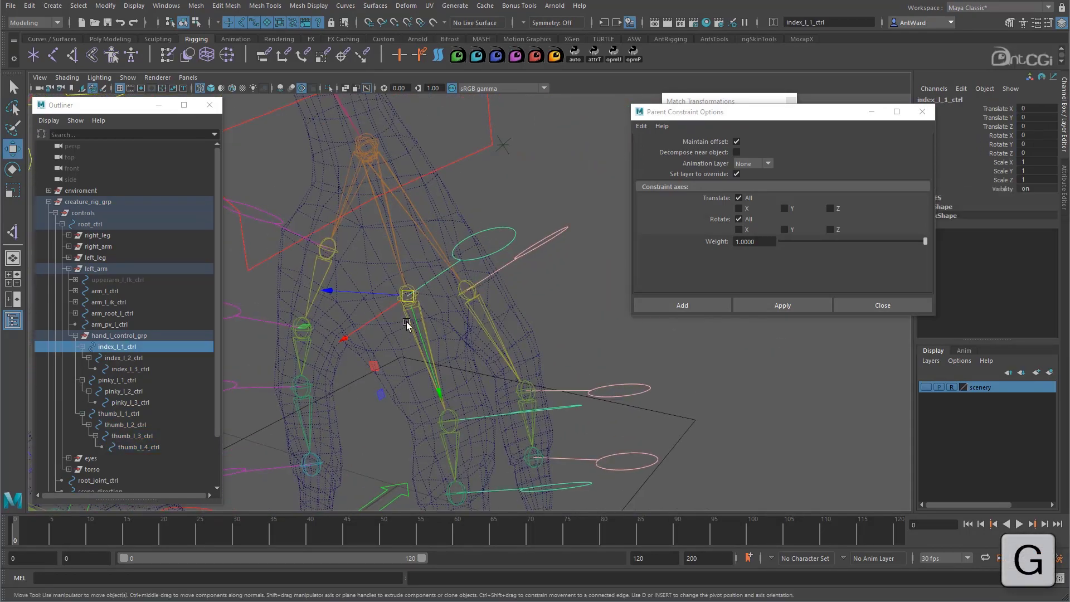
{"action": "left_click", "coordinate": [410, 325], "text": "shift"}
{"action": "key", "text": "g"}
{"action": "left_click_drag", "start_coordinate": [566, 422], "coordinate": [576, 263], "text": "alt"}
{"action": "left_click", "coordinate": [577, 270]}
{"action": "left_click", "coordinate": [479, 336], "text": "shift"}
{"action": "key", "text": "g"}
{"action": "left_click", "coordinate": [606, 361]}
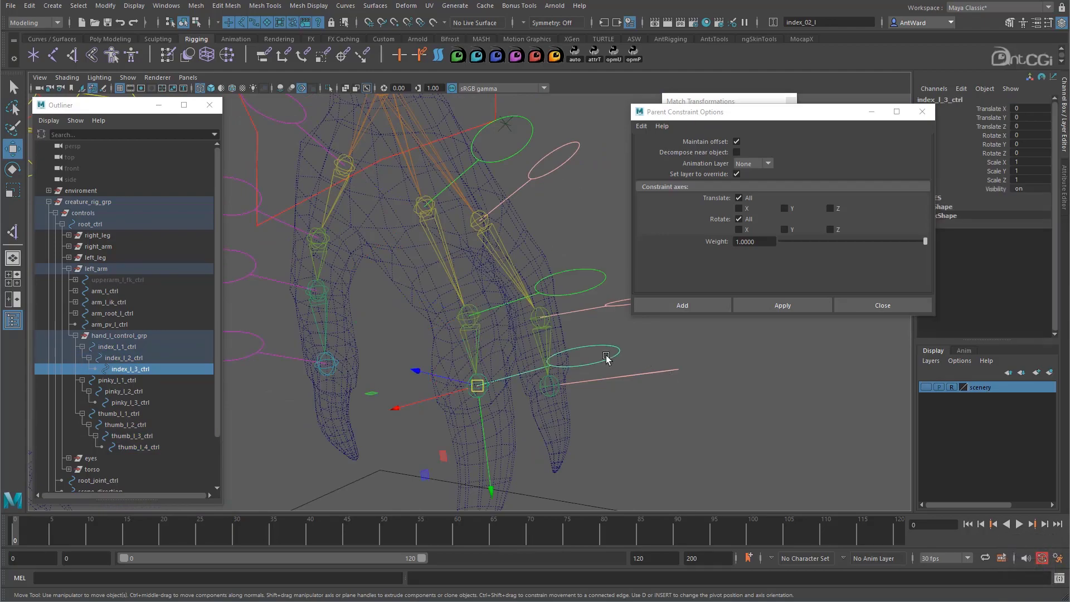
{"action": "left_click", "coordinate": [483, 377], "text": "shift"}
{"action": "key", "text": "g"}
{"action": "left_click_drag", "start_coordinate": [484, 378], "coordinate": [460, 202], "text": "alt"}
Step: Parent-constrain the three pinky finger joints to their pinky controls
{"action": "left_click", "coordinate": [449, 193]}
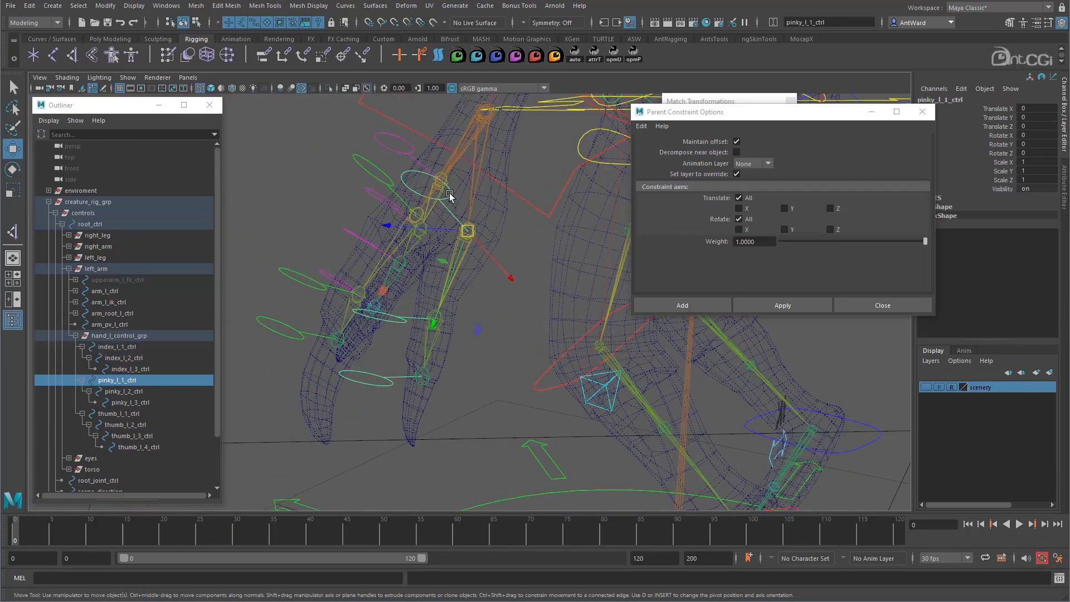
{"action": "left_click", "coordinate": [468, 253], "text": "shift"}
{"action": "key", "text": "g"}
{"action": "left_click", "coordinate": [387, 319]}
{"action": "left_click", "coordinate": [437, 336], "text": "shift"}
{"action": "key", "text": "g"}
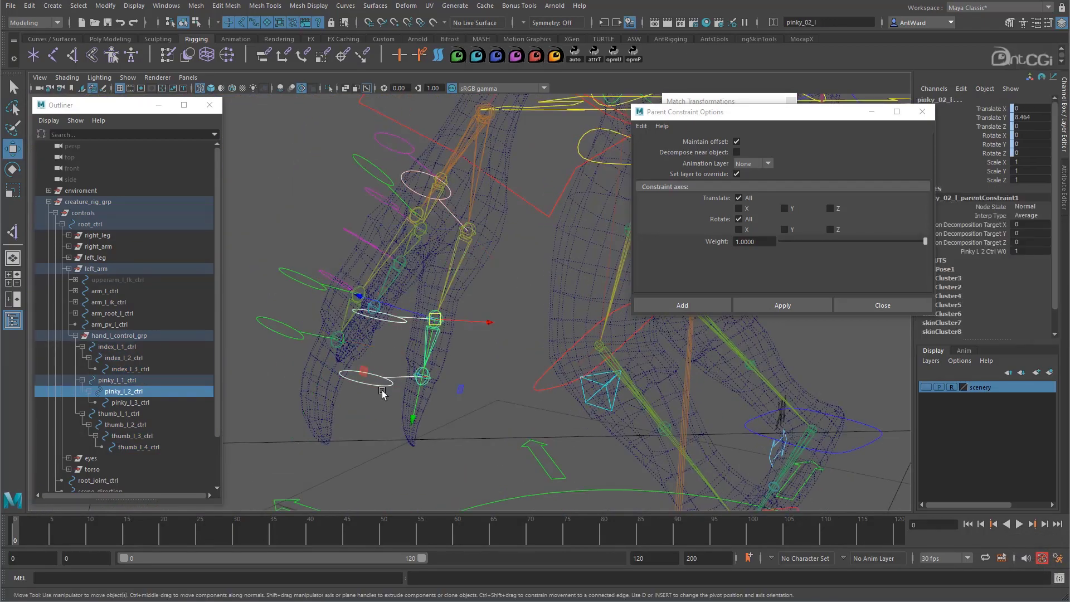
{"action": "left_click", "coordinate": [382, 386]}
{"action": "left_click", "coordinate": [423, 382], "text": "shift"}
{"action": "key", "text": "g"}
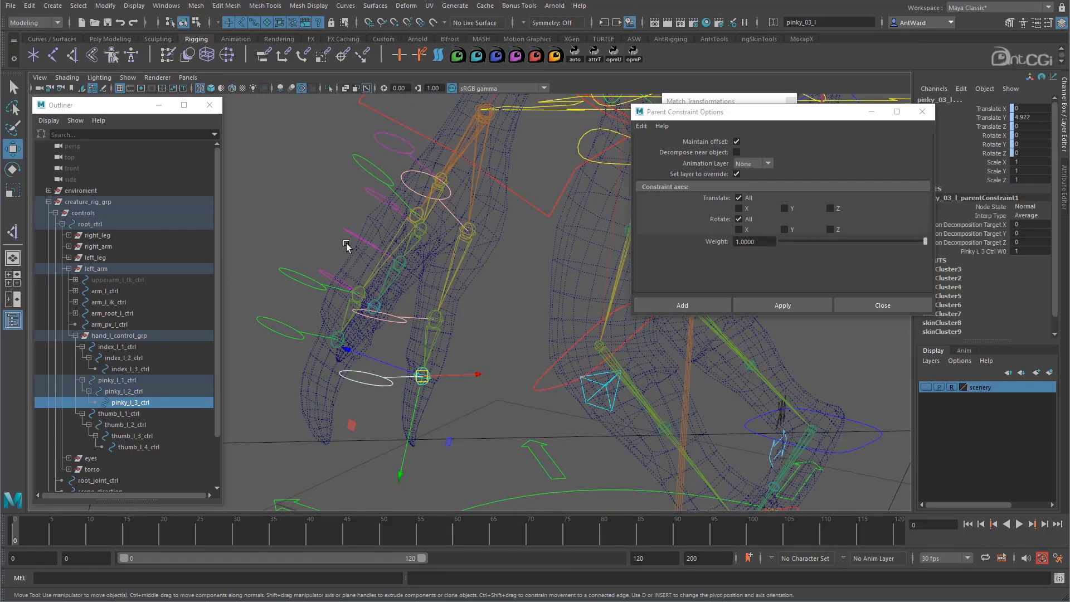
Step: Select the three index controls and switch to the rotate tool for a test
{"action": "left_click_drag", "start_coordinate": [349, 239], "coordinate": [475, 274], "text": "alt"}
{"action": "left_click", "coordinate": [476, 275]}
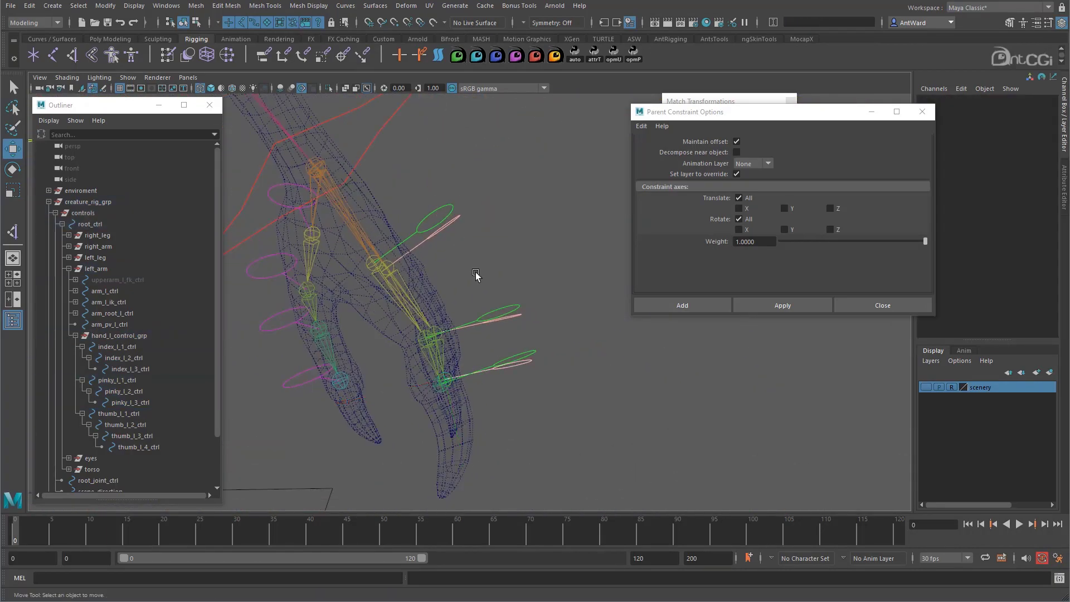
{"action": "left_click", "coordinate": [439, 214]}
{"action": "left_click_drag", "start_coordinate": [535, 321], "coordinate": [618, 326], "text": "alt"}
{"action": "left_click_drag", "start_coordinate": [560, 269], "coordinate": [474, 179], "text": "shift"}
{"action": "key", "text": "e"}
Step: Undo the index test rotation, then test-move arm_l_ik_ctrl and undo it
{"action": "key", "text": "ctrl+z"}
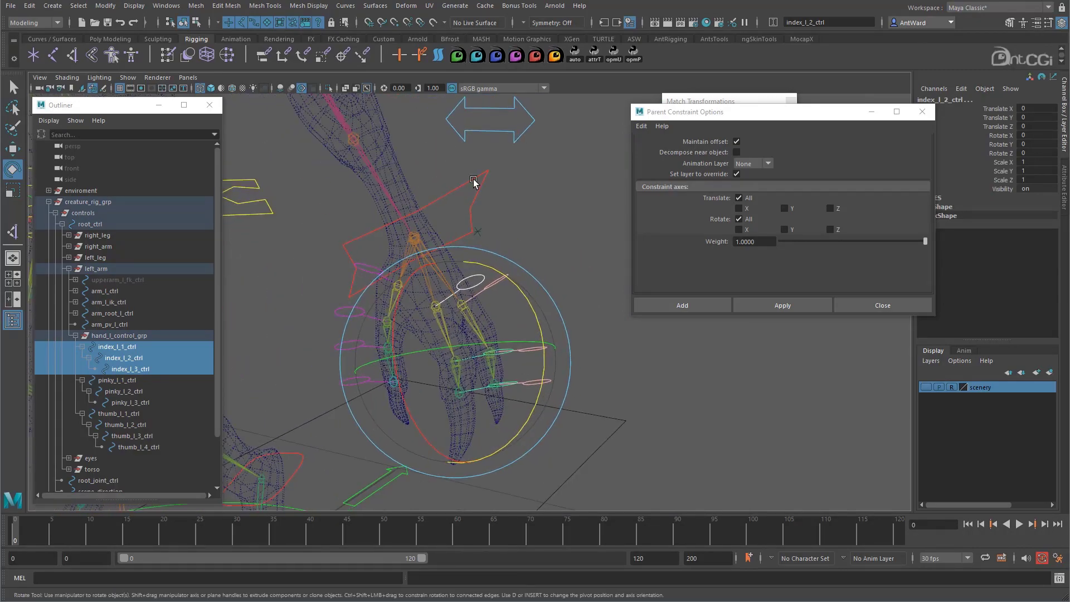
{"action": "left_click", "coordinate": [474, 181]}
{"action": "key", "text": "w"}
{"action": "left_click_drag", "start_coordinate": [415, 237], "coordinate": [441, 309], "text": "alt"}
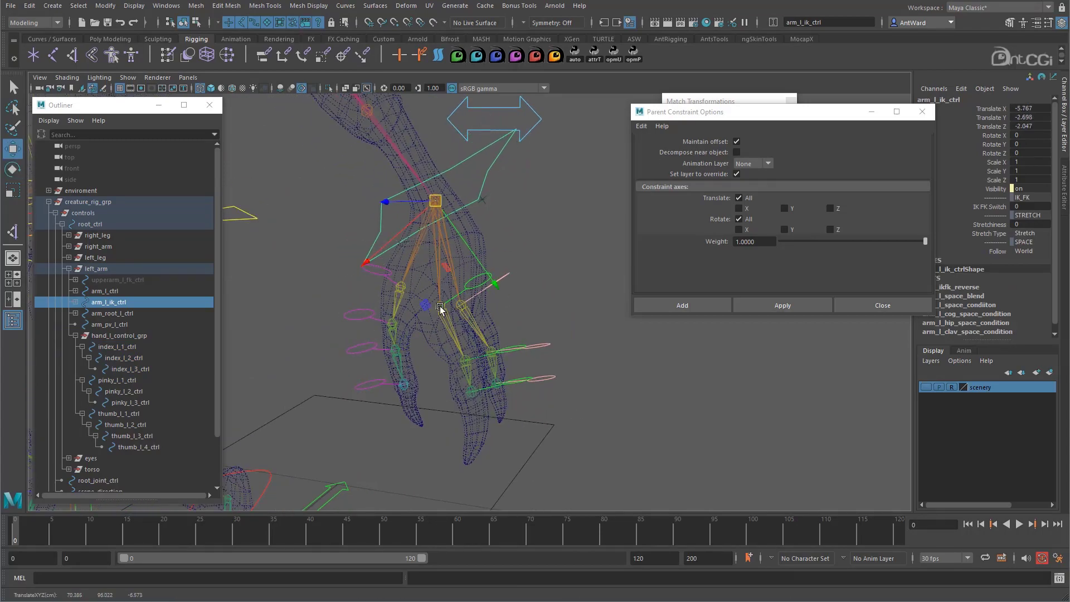
{"action": "key", "text": "ctrl+z"}
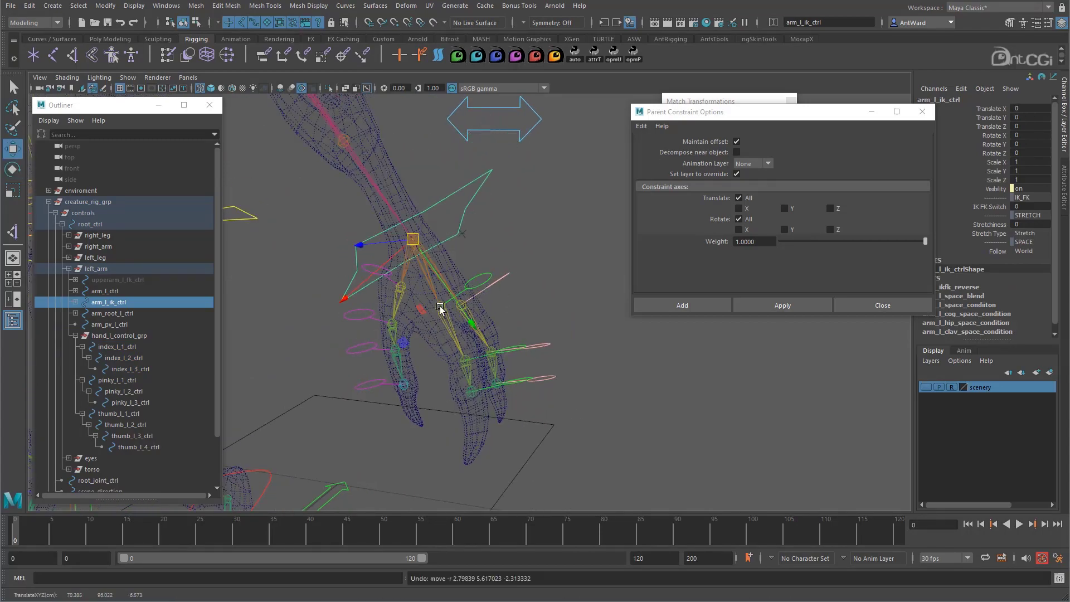
Step: Select hand_l_control_grp and close the Parent Constraint and Match Transformations windows
{"action": "left_click", "coordinate": [115, 335]}
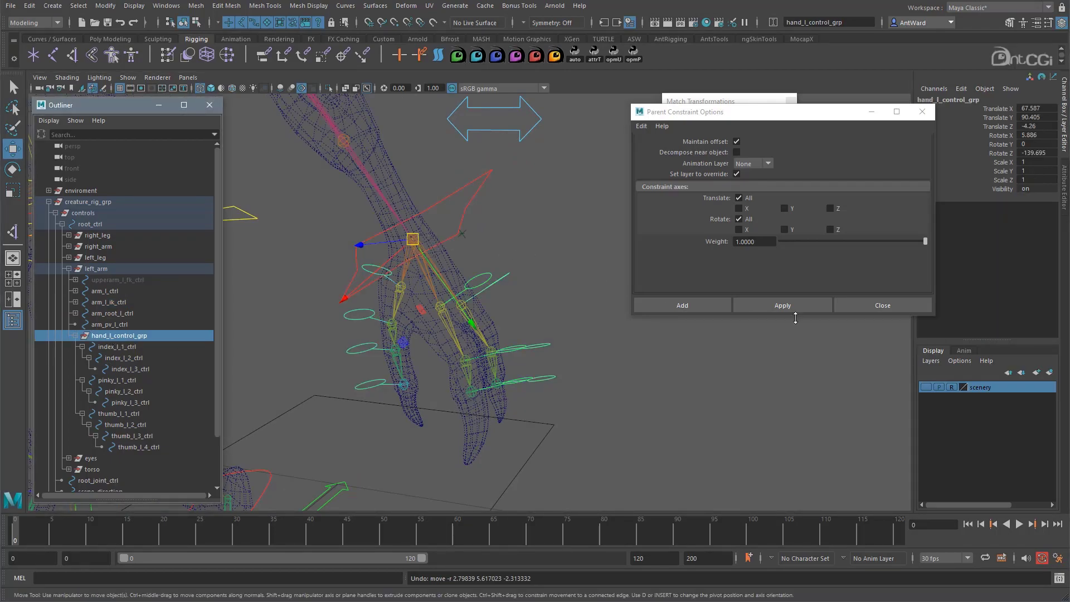
{"action": "left_click", "coordinate": [882, 305]}
{"action": "left_click", "coordinate": [791, 103]}
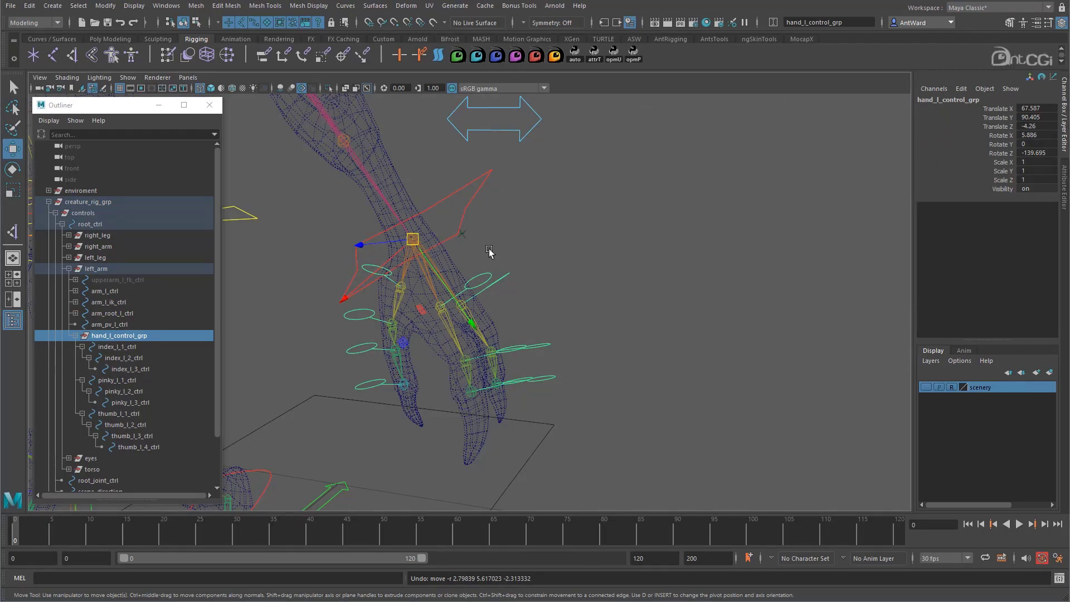
{"action": "middle_click_drag", "start_coordinate": [489, 252], "coordinate": [627, 264], "text": "alt"}
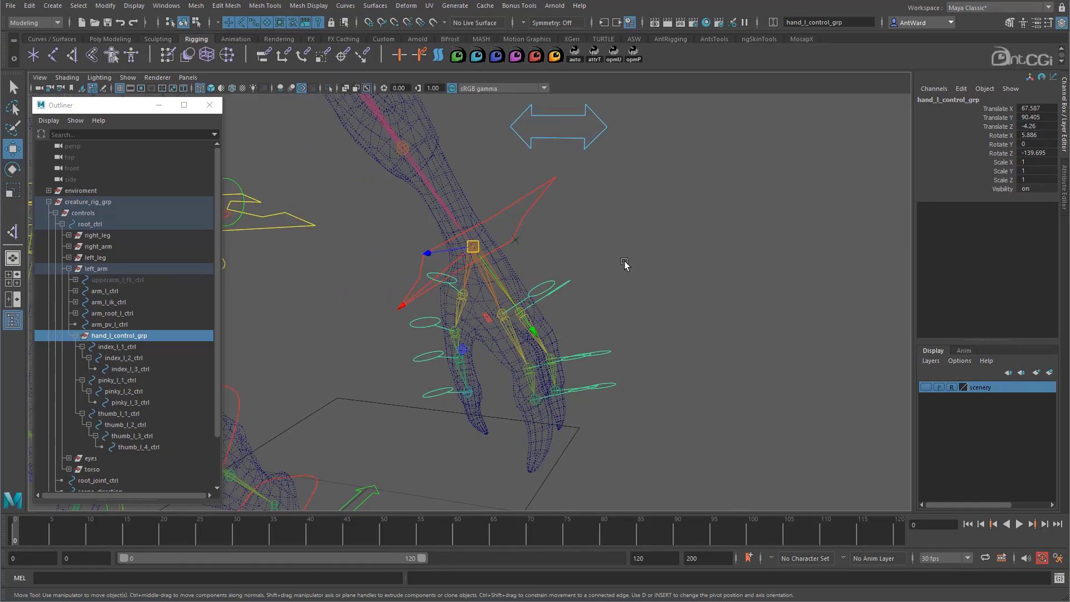
Step: Zero hand_l_control_grp's translate and rotate values with the opmP shelf button
{"action": "left_click_drag", "start_coordinate": [624, 265], "coordinate": [607, 263], "text": "alt"}
{"action": "left_click", "coordinate": [640, 58]}
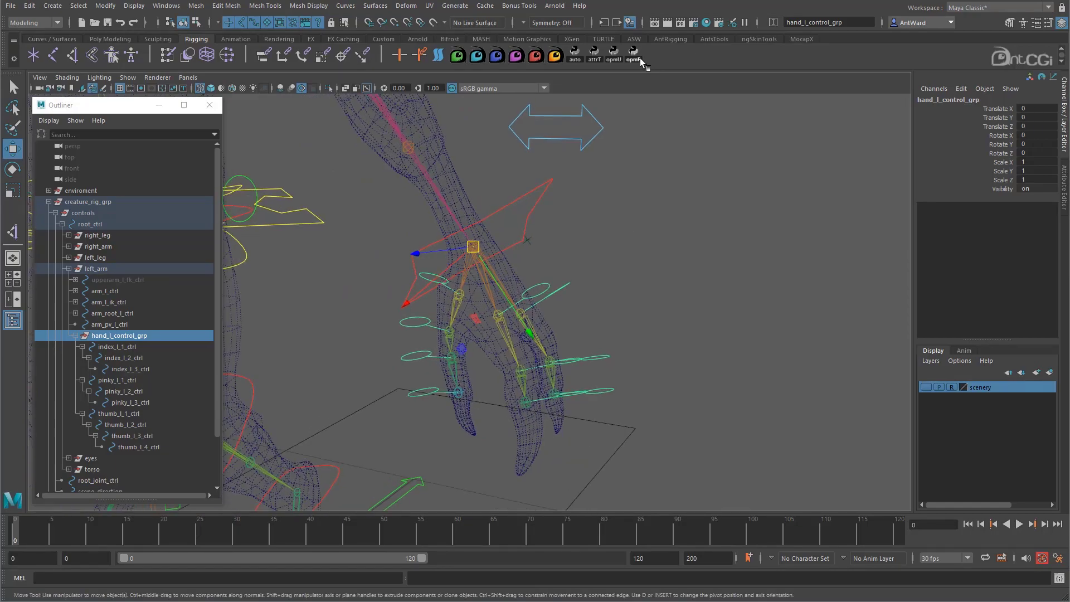
{"action": "left_click_drag", "start_coordinate": [645, 313], "coordinate": [654, 312], "text": "alt"}
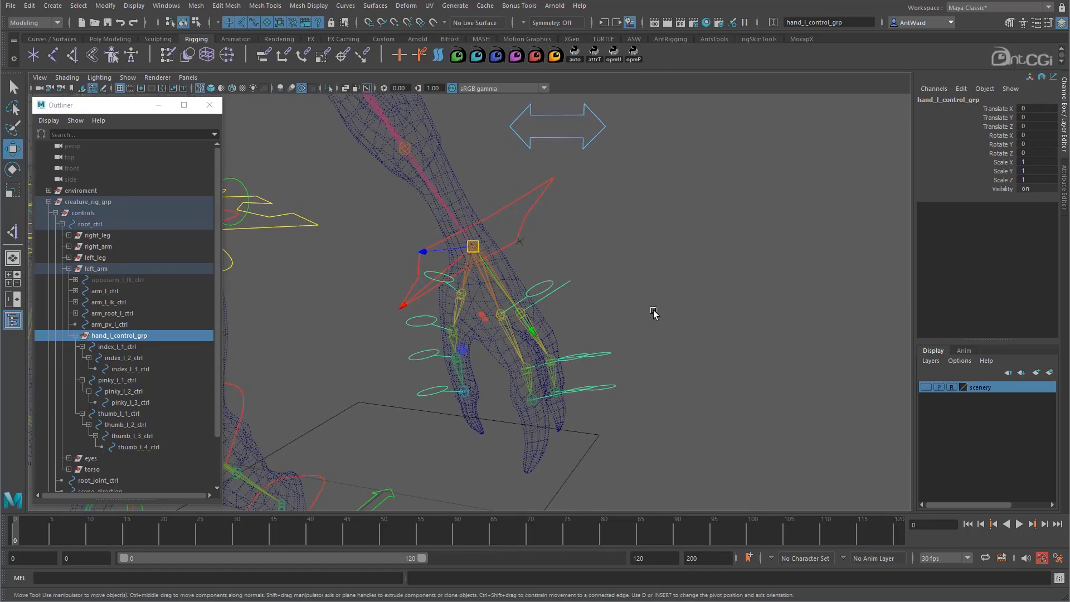
{"action": "left_click", "coordinate": [82, 347]}
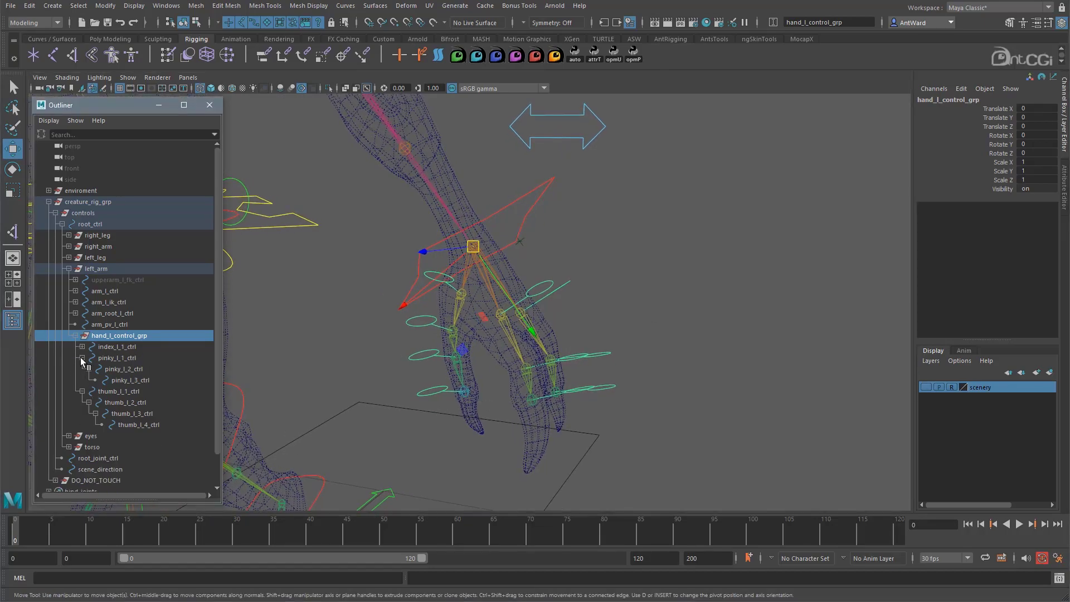
{"action": "left_click", "coordinate": [82, 358]}
{"action": "left_click", "coordinate": [82, 369]}
{"action": "left_click_drag", "start_coordinate": [569, 275], "coordinate": [573, 276], "text": "alt"}
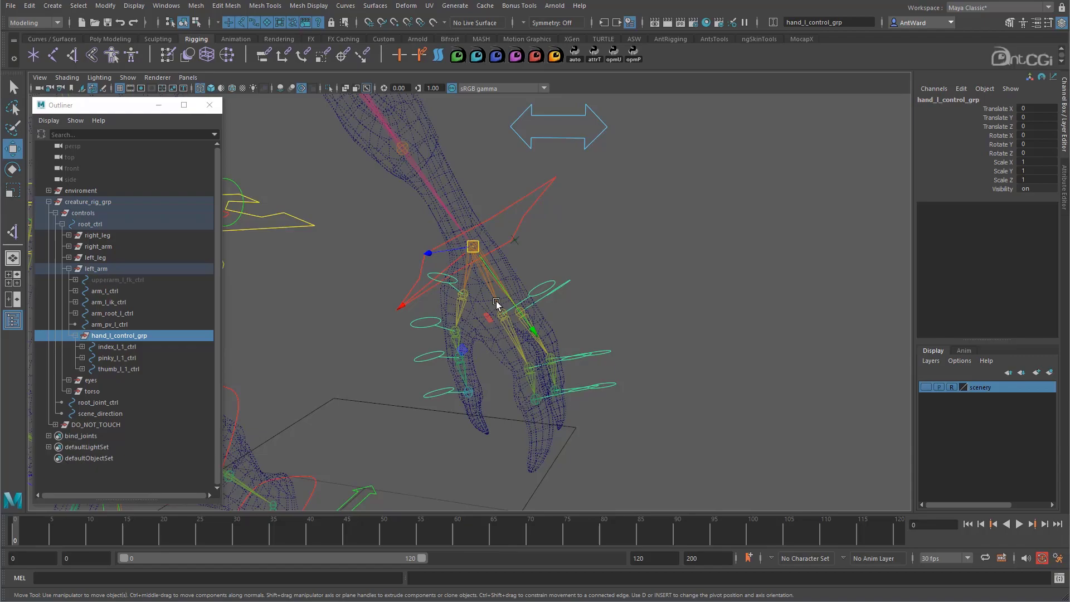
Step: Parent-constrain hand_l_control_grp to the hand_l joint with Constrain > Parent
{"action": "left_click", "coordinate": [489, 289]}
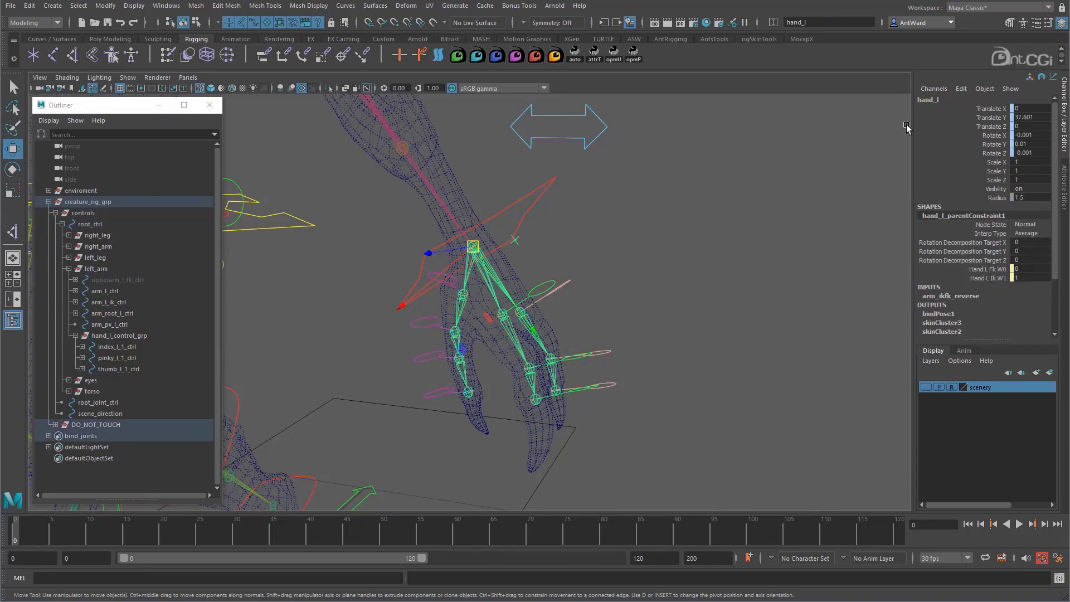
{"action": "left_click", "coordinate": [142, 336]}
{"action": "key", "text": "e"}
{"action": "left_click_drag", "start_coordinate": [663, 290], "coordinate": [711, 292], "text": "alt"}
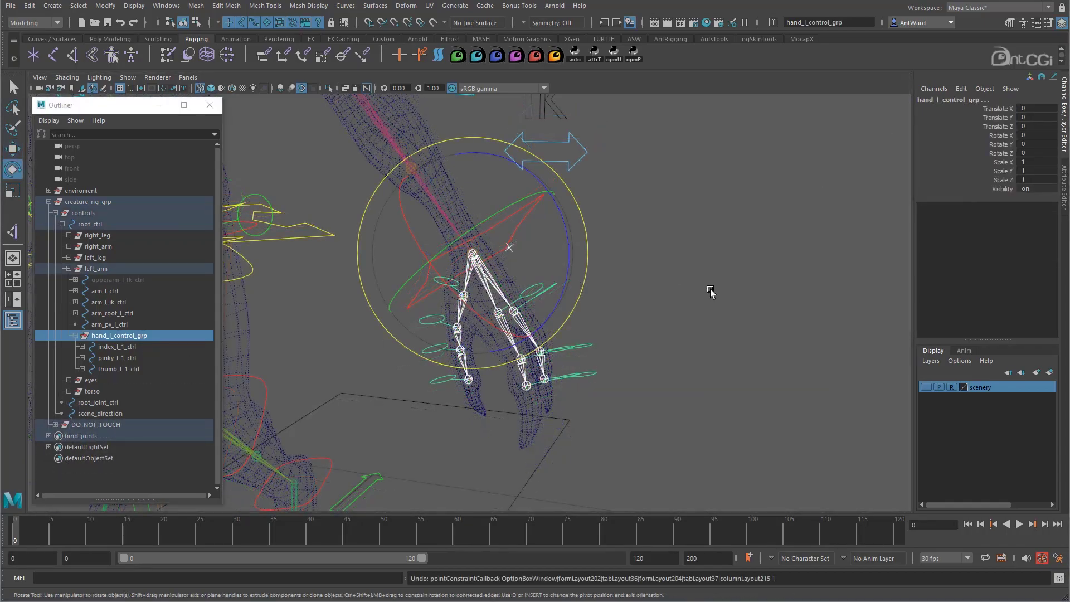
{"action": "key", "text": "space"}
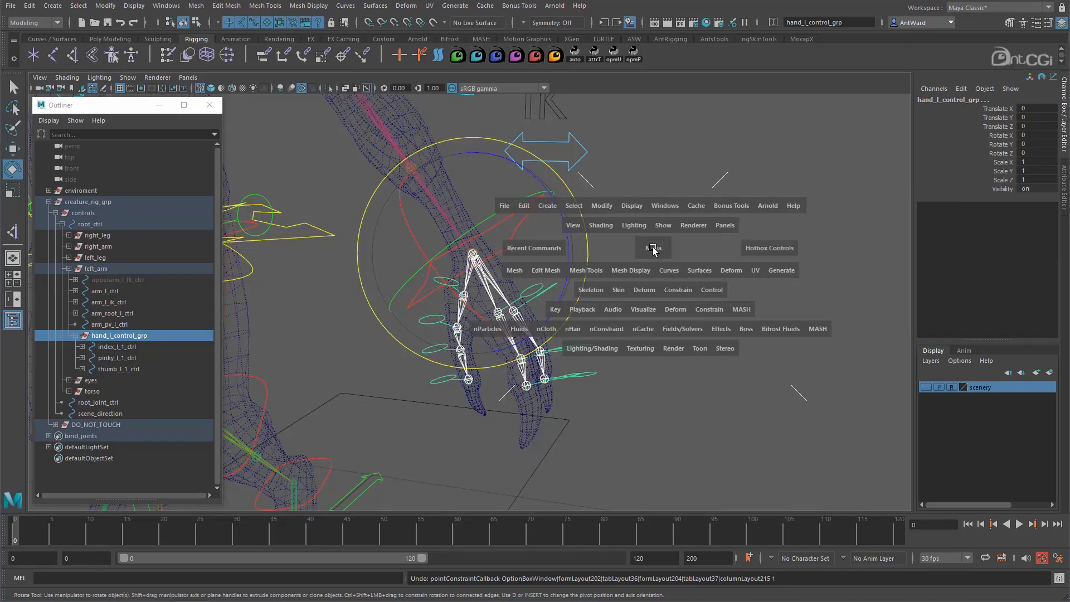
{"action": "left_click", "coordinate": [678, 290]}
{"action": "left_click", "coordinate": [783, 321]}
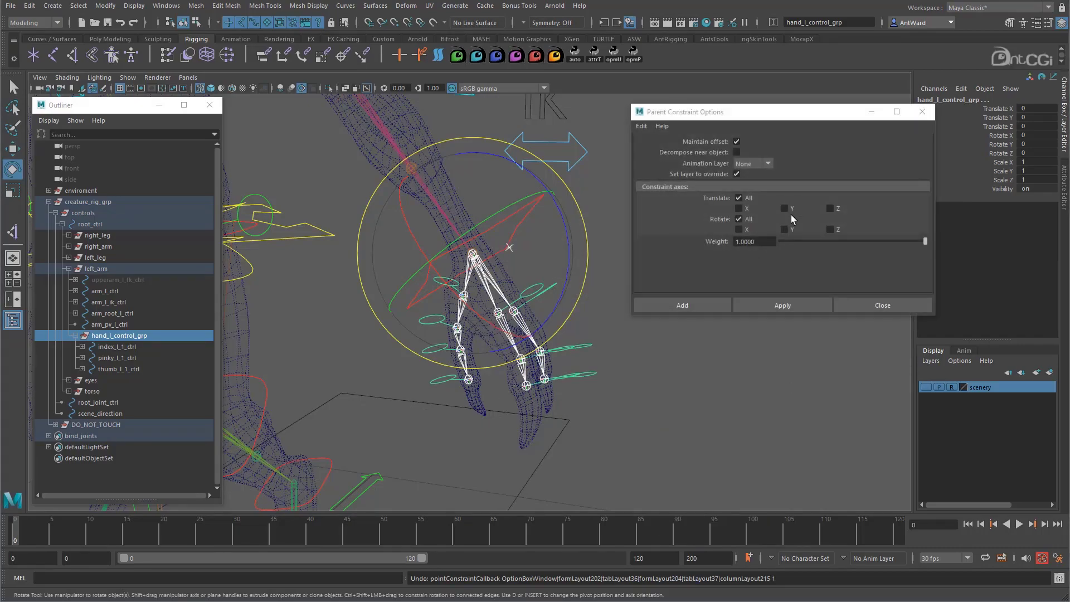
{"action": "left_click", "coordinate": [783, 305]}
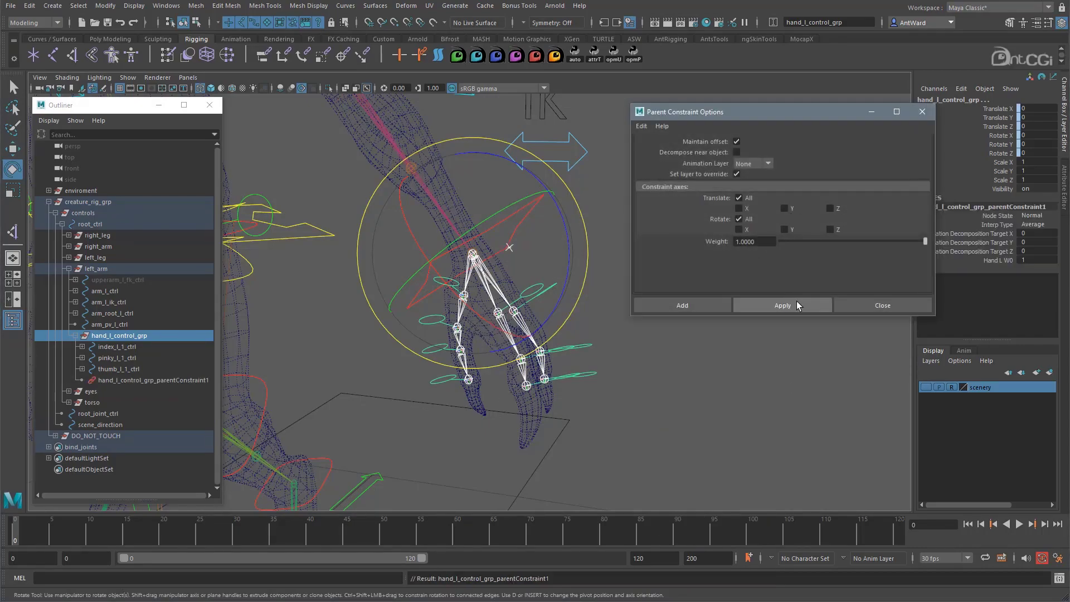
{"action": "left_click", "coordinate": [883, 306]}
{"action": "left_click", "coordinate": [507, 197]}
Step: Move arm_l_ik_ctrl to check the hand and finger controls follow the arm
{"action": "left_click", "coordinate": [532, 222]}
{"action": "left_click_drag", "start_coordinate": [536, 222], "coordinate": [457, 216]}
{"action": "key", "text": "ctrl+z"}
{"action": "key", "text": "w"}
{"action": "right_click_drag", "start_coordinate": [721, 313], "coordinate": [575, 298], "text": "alt"}
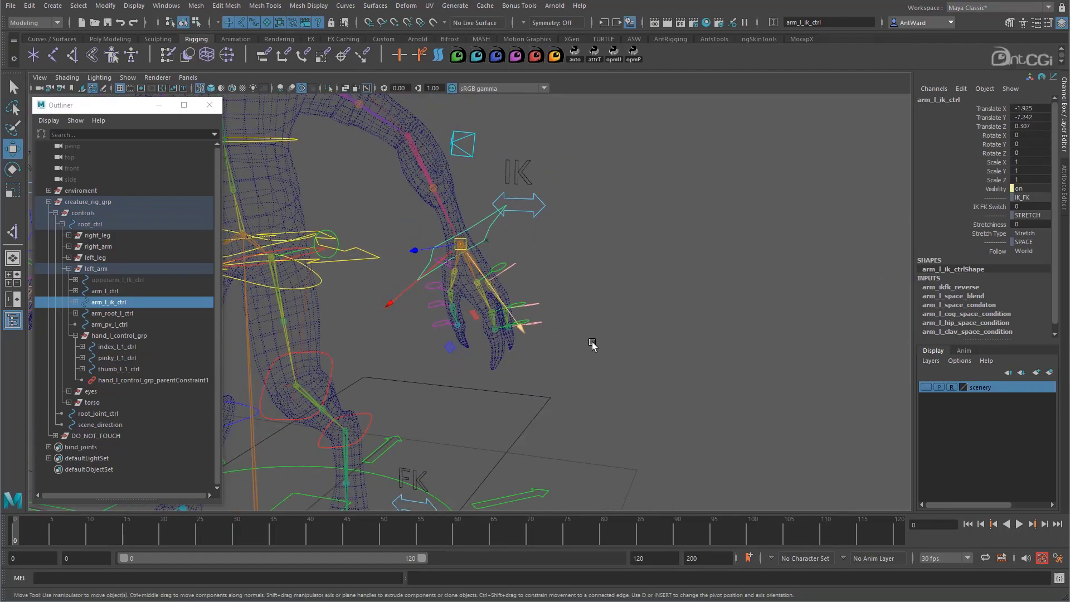
{"action": "middle_click_drag", "start_coordinate": [588, 347], "coordinate": [616, 391], "text": "alt"}
{"action": "left_click_drag", "start_coordinate": [496, 295], "coordinate": [544, 314]}
{"action": "key", "text": "e"}
Step: Slide arm_l_ctrl's IK FK Switch between 0 and 1, ending back at 0
{"action": "left_click", "coordinate": [578, 254]}
{"action": "left_click", "coordinate": [578, 255]}
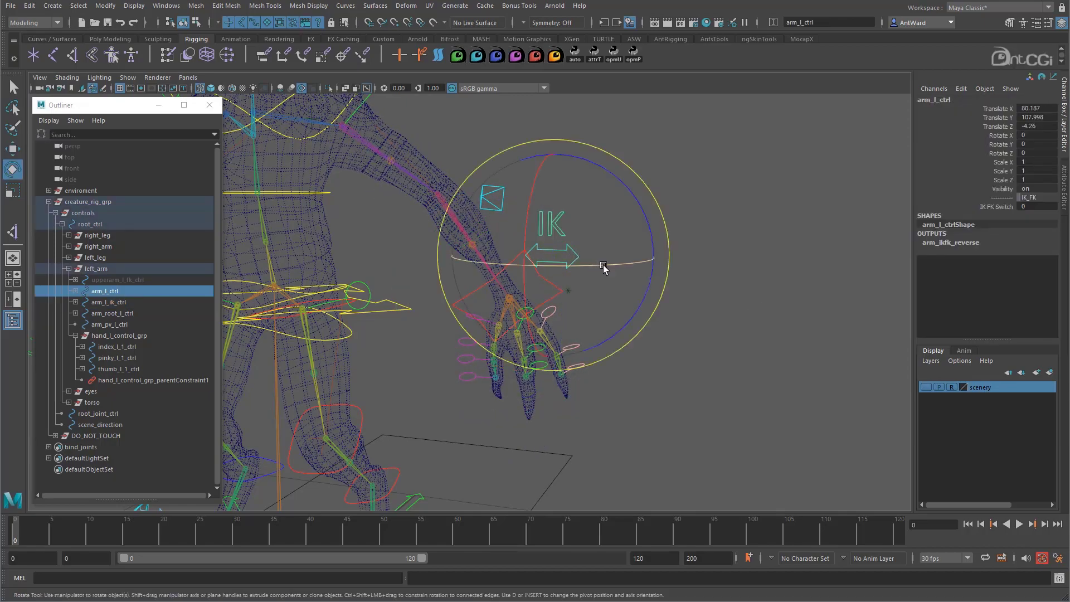
{"action": "left_click", "coordinate": [987, 207]}
{"action": "mouse_move", "coordinate": [694, 269]}
{"action": "middle_mouse_down"}
{"action": "mouse_move", "coordinate": [704, 267]}
{"action": "mouse_move", "coordinate": [689, 272]}
{"action": "middle_mouse_up"}
{"action": "left_click_drag", "start_coordinate": [611, 358], "coordinate": [648, 357], "text": "alt"}
{"action": "right_click_drag", "start_coordinate": [648, 358], "coordinate": [506, 336], "text": "alt"}
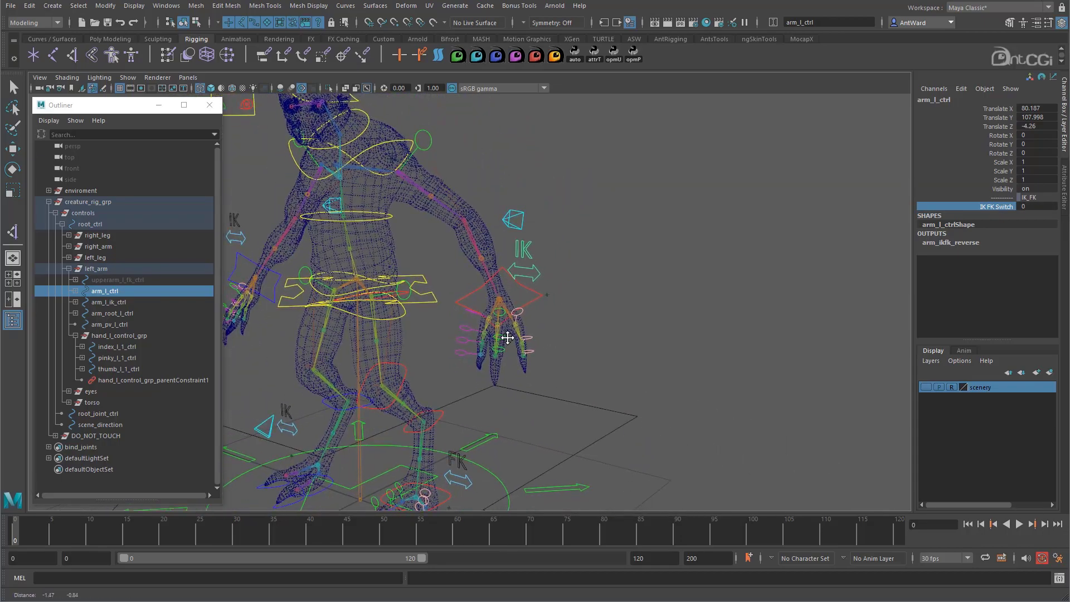
{"action": "middle_click_drag", "start_coordinate": [506, 337], "coordinate": [593, 303], "text": "alt"}
{"action": "mouse_move", "coordinate": [593, 303]}
{"action": "left_mouse_down", "text": "alt"}
{"action": "mouse_move", "coordinate": [617, 291]}
{"action": "mouse_move", "coordinate": [591, 301]}
{"action": "left_mouse_up", "text": "alt"}
{"action": "mouse_move", "coordinate": [665, 314]}
{"action": "middle_mouse_down"}
{"action": "mouse_move", "coordinate": [708, 313]}
{"action": "mouse_move", "coordinate": [680, 313]}
{"action": "middle_mouse_up"}
{"action": "left_click_drag", "start_coordinate": [633, 307], "coordinate": [611, 290], "text": "alt"}
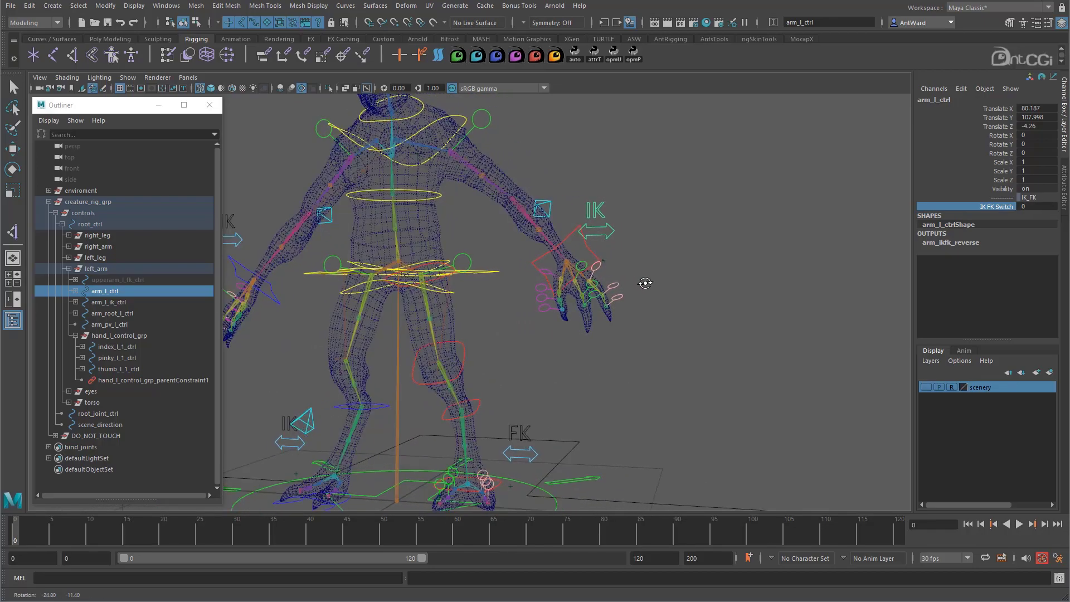
{"action": "mouse_move", "coordinate": [645, 283]}
{"action": "left_mouse_down", "text": "alt"}
{"action": "mouse_move", "coordinate": [676, 286]}
{"action": "mouse_move", "coordinate": [616, 296]}
{"action": "mouse_move", "coordinate": [630, 293]}
{"action": "left_mouse_up", "text": "alt"}
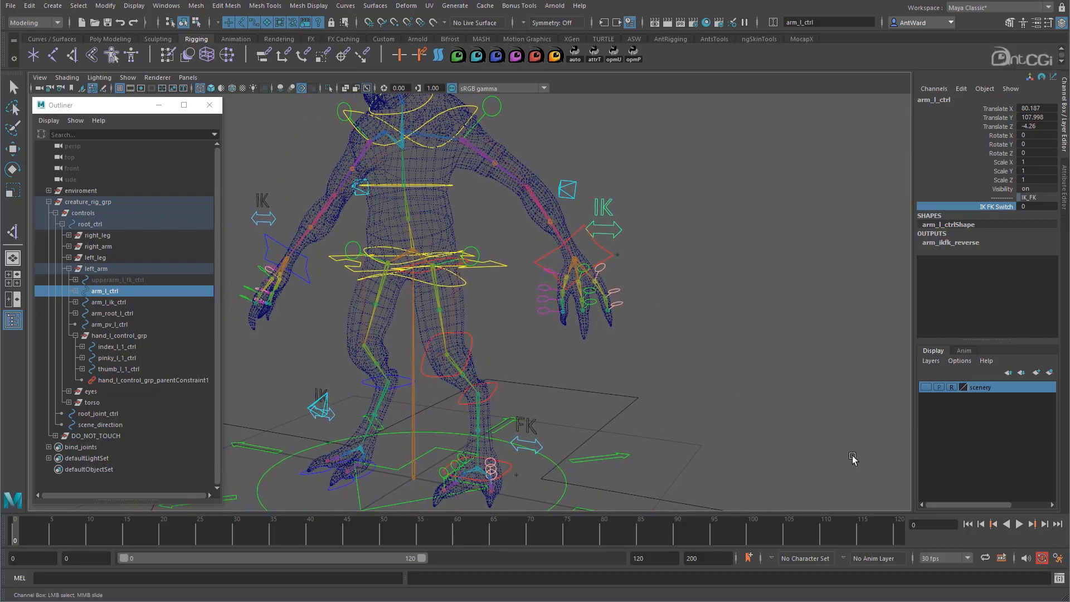